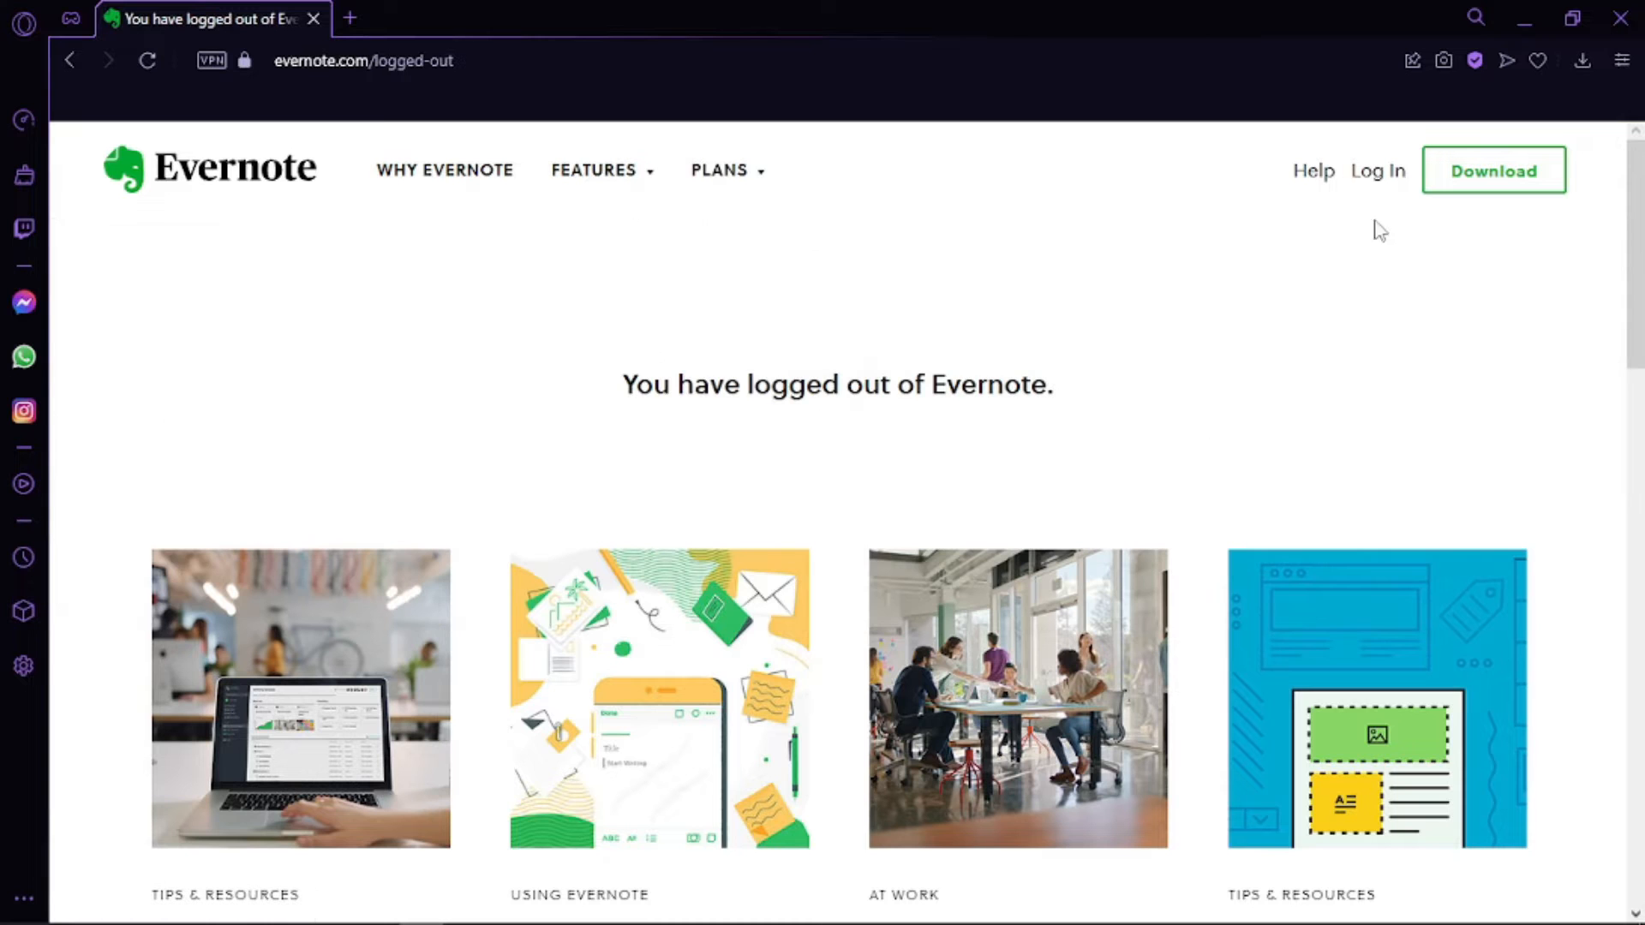
# Open the Evernote plan comparison page and look over the Free, Personal and Professional plans
pyautogui.click(709, 183)
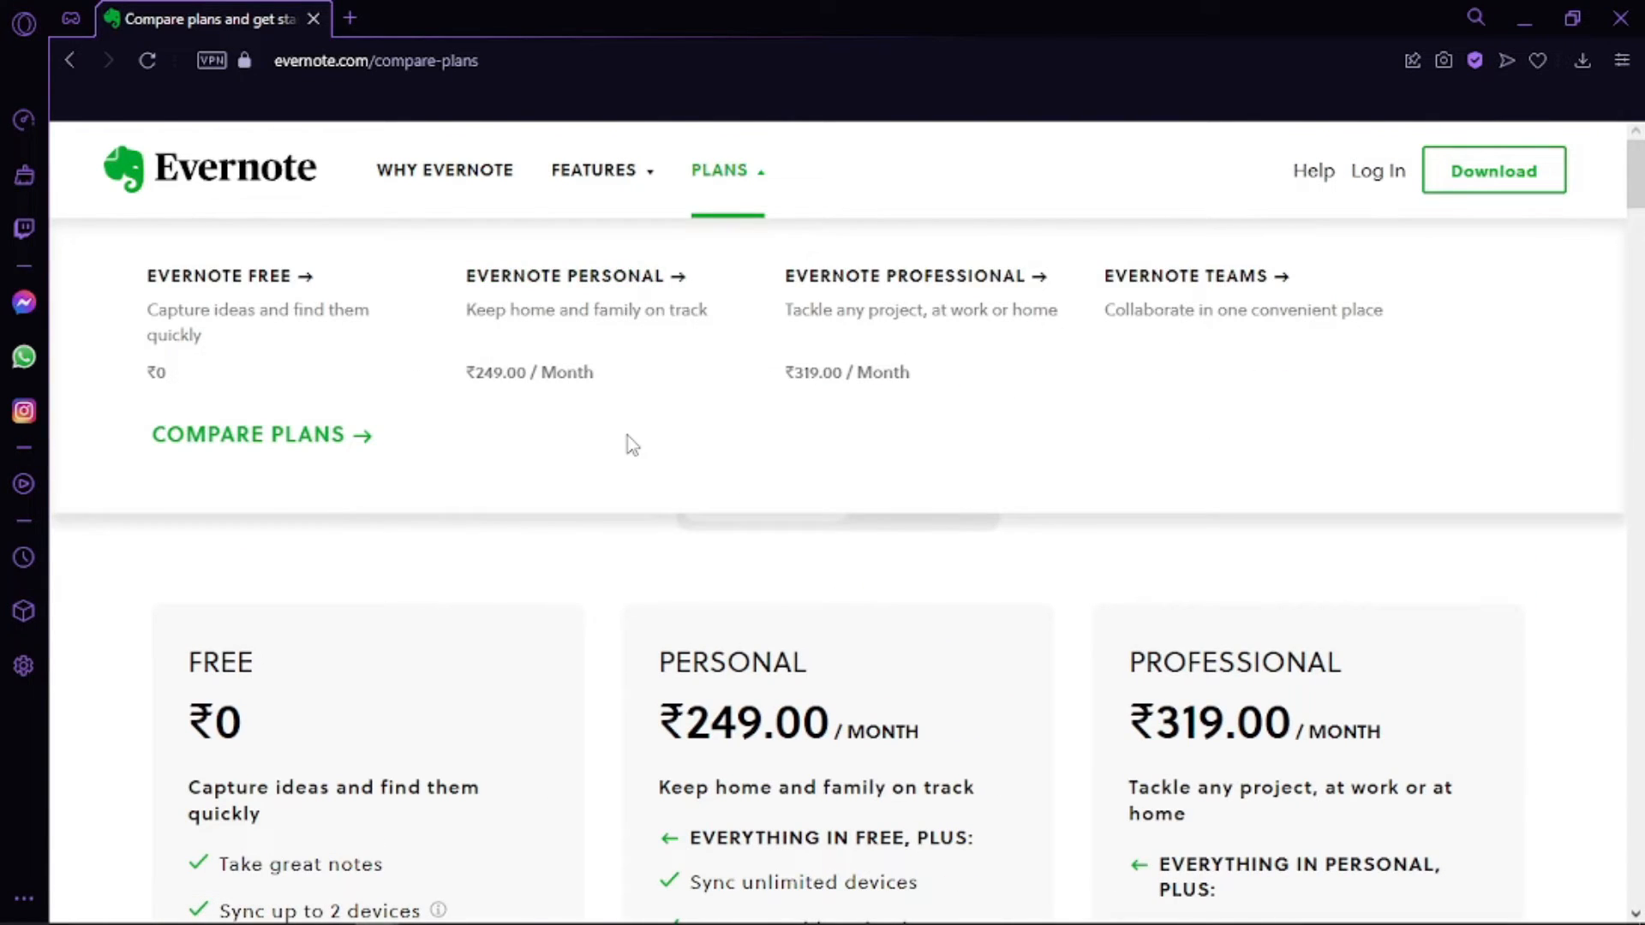
pyautogui.scroll(-6, 380, 771)
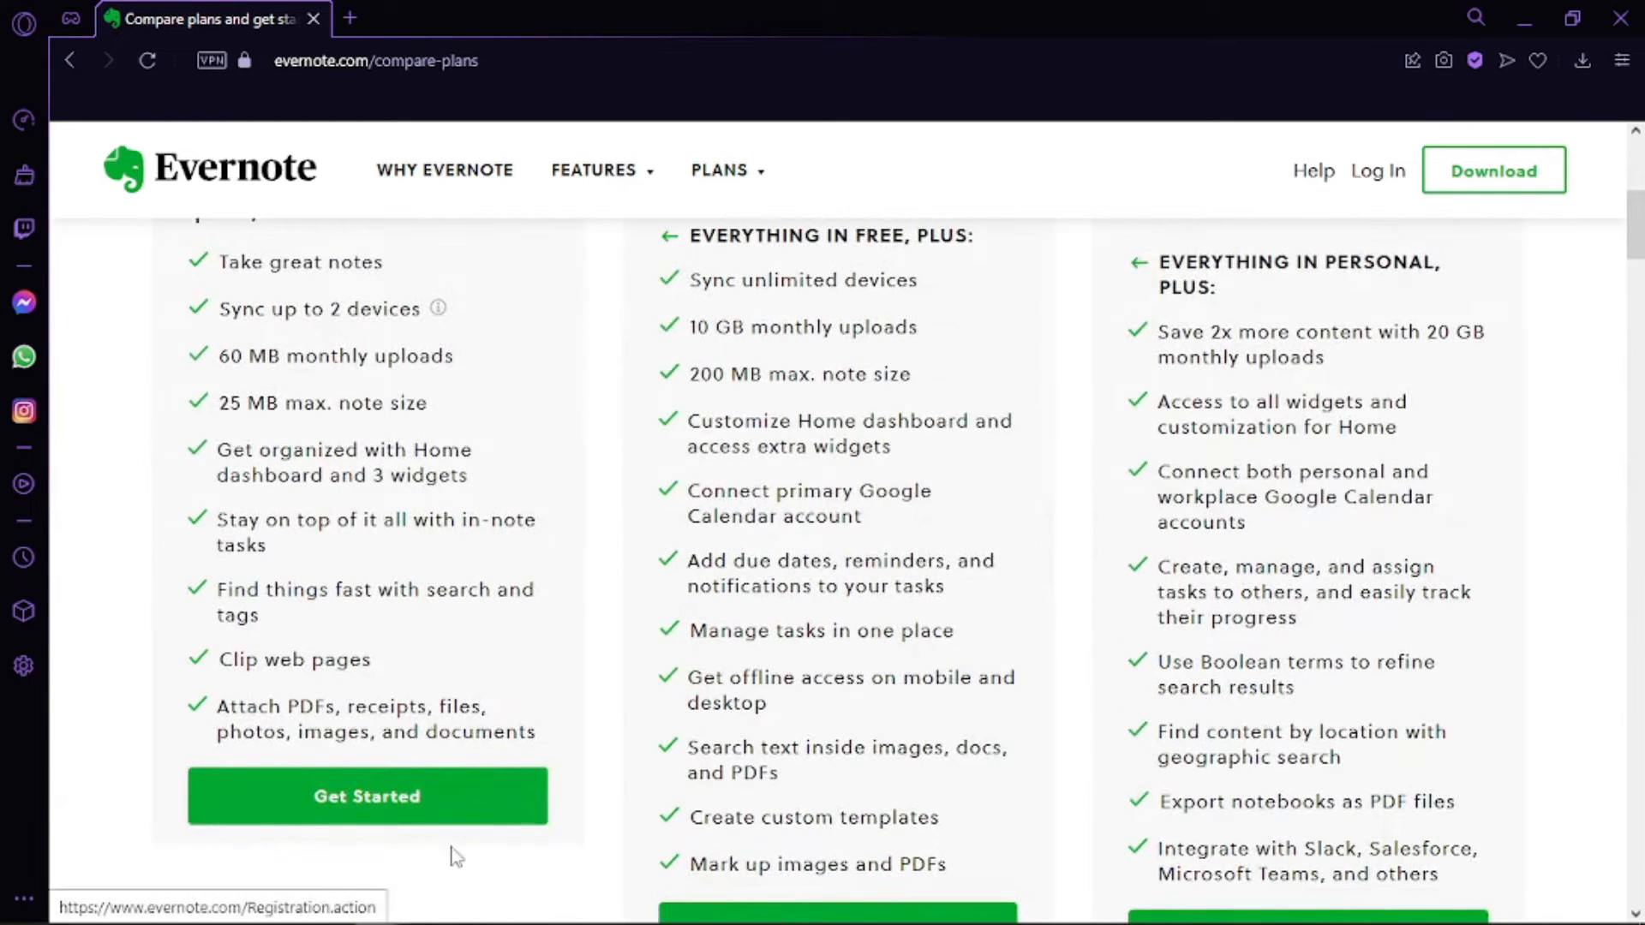
pyautogui.scroll(5, 478, 651)
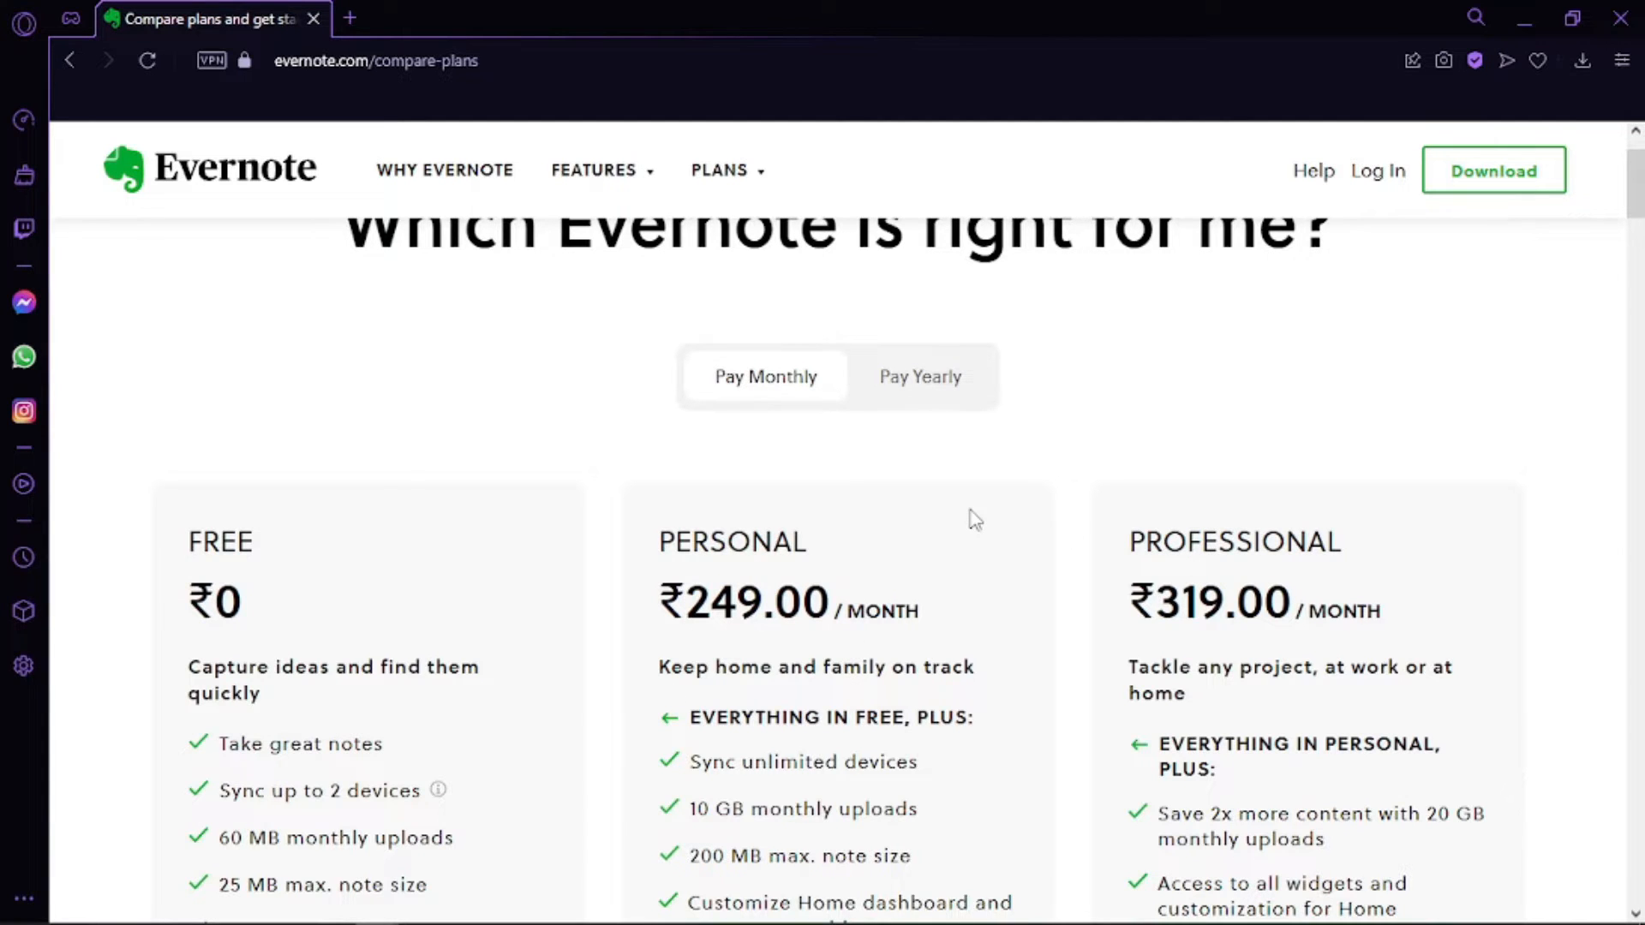
pyautogui.scroll(-3, 974, 518)
pyautogui.scroll(4, 903, 445)
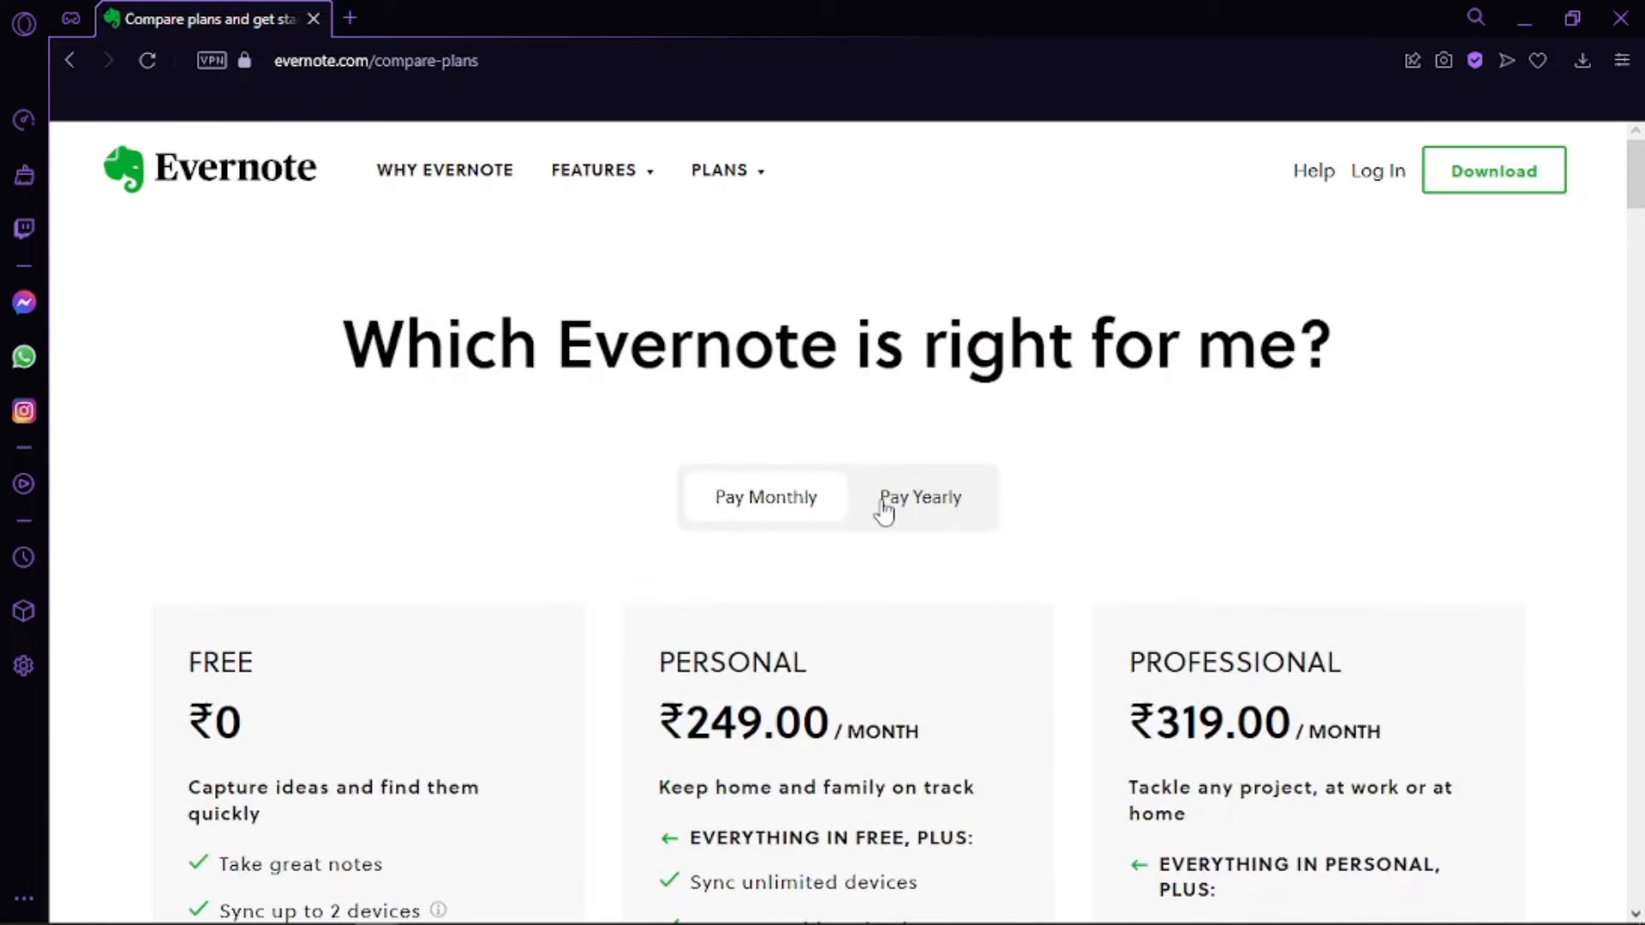
# Switch the plan pricing to yearly payment and back to monthly to compare the prices
pyautogui.click(885, 512)
pyautogui.scroll(-1, 981, 543)
pyautogui.click(780, 395)
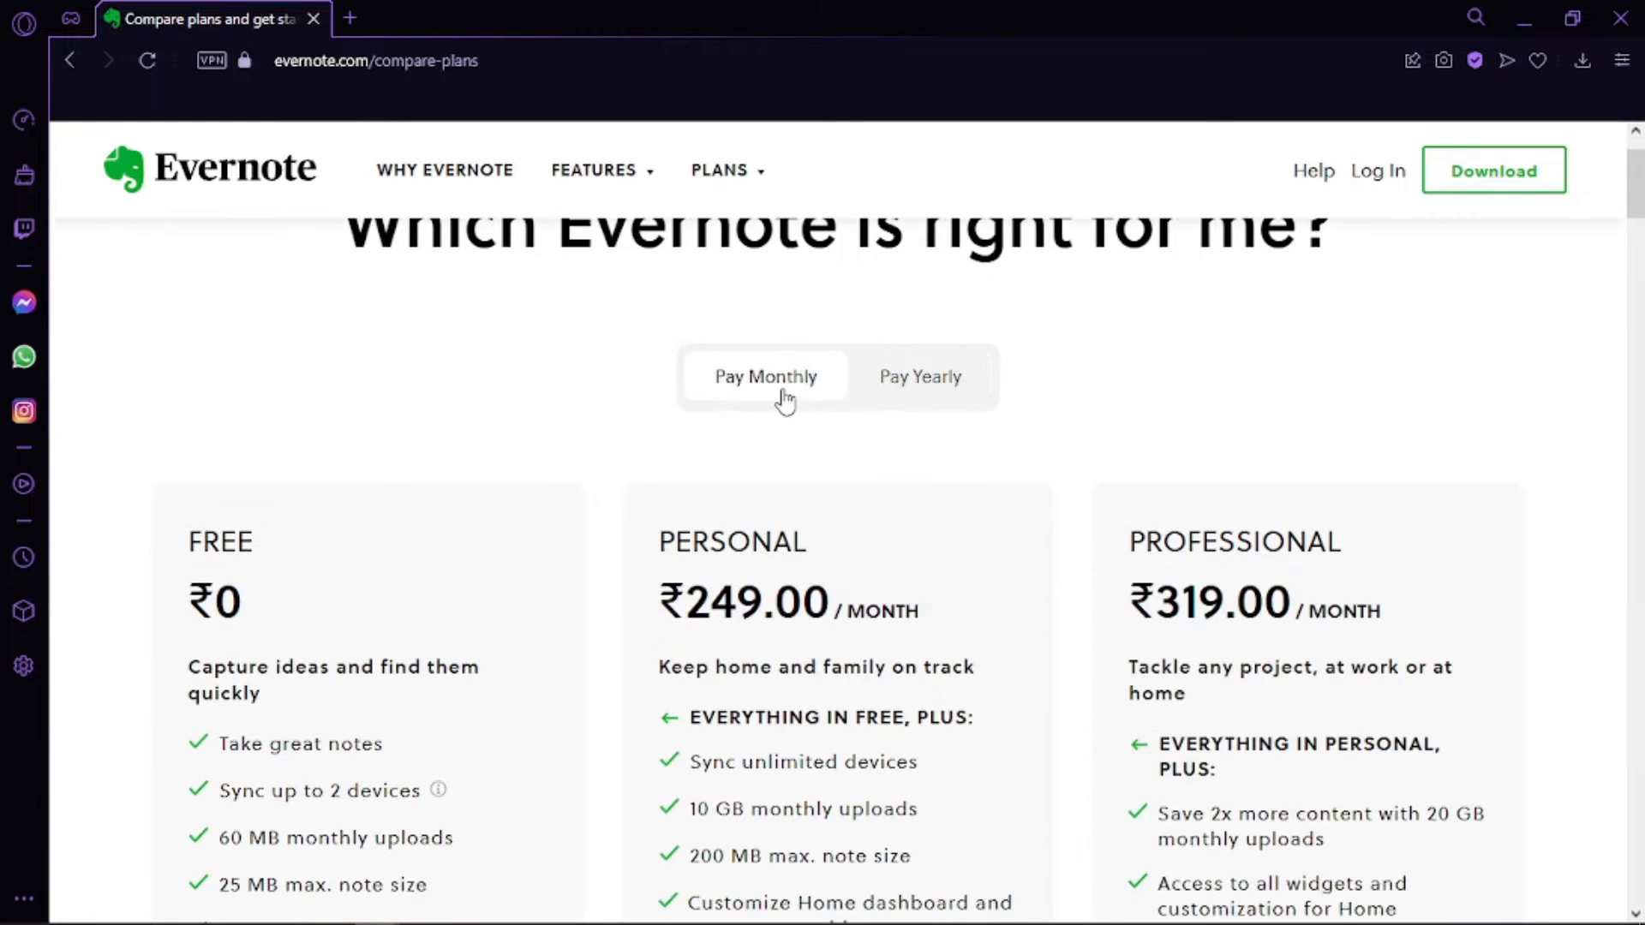
# Examine the feature lists of the Free, Personal and Professional plans and the Evernote Teams offer
pyautogui.scroll(-5, 892, 454)
pyautogui.scroll(2, 349, 367)
pyautogui.scroll(-2, 349, 374)
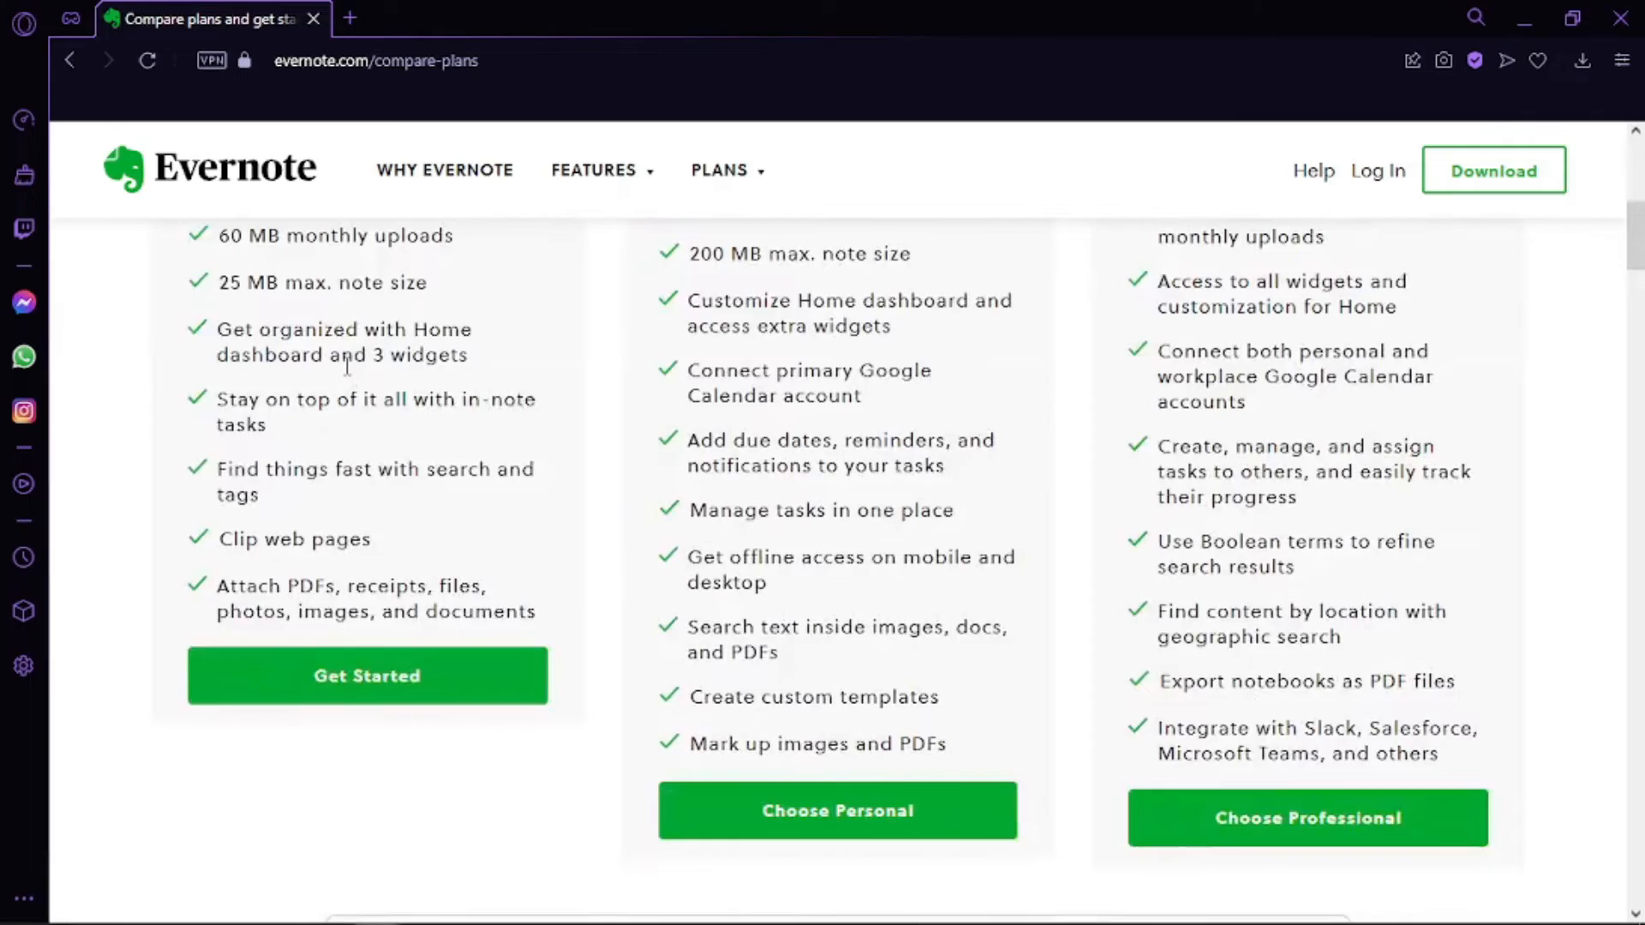
pyautogui.scroll(2, 347, 367)
pyautogui.scroll(-1, 511, 434)
pyautogui.scroll(1, 502, 497)
pyautogui.scroll(-8, 502, 497)
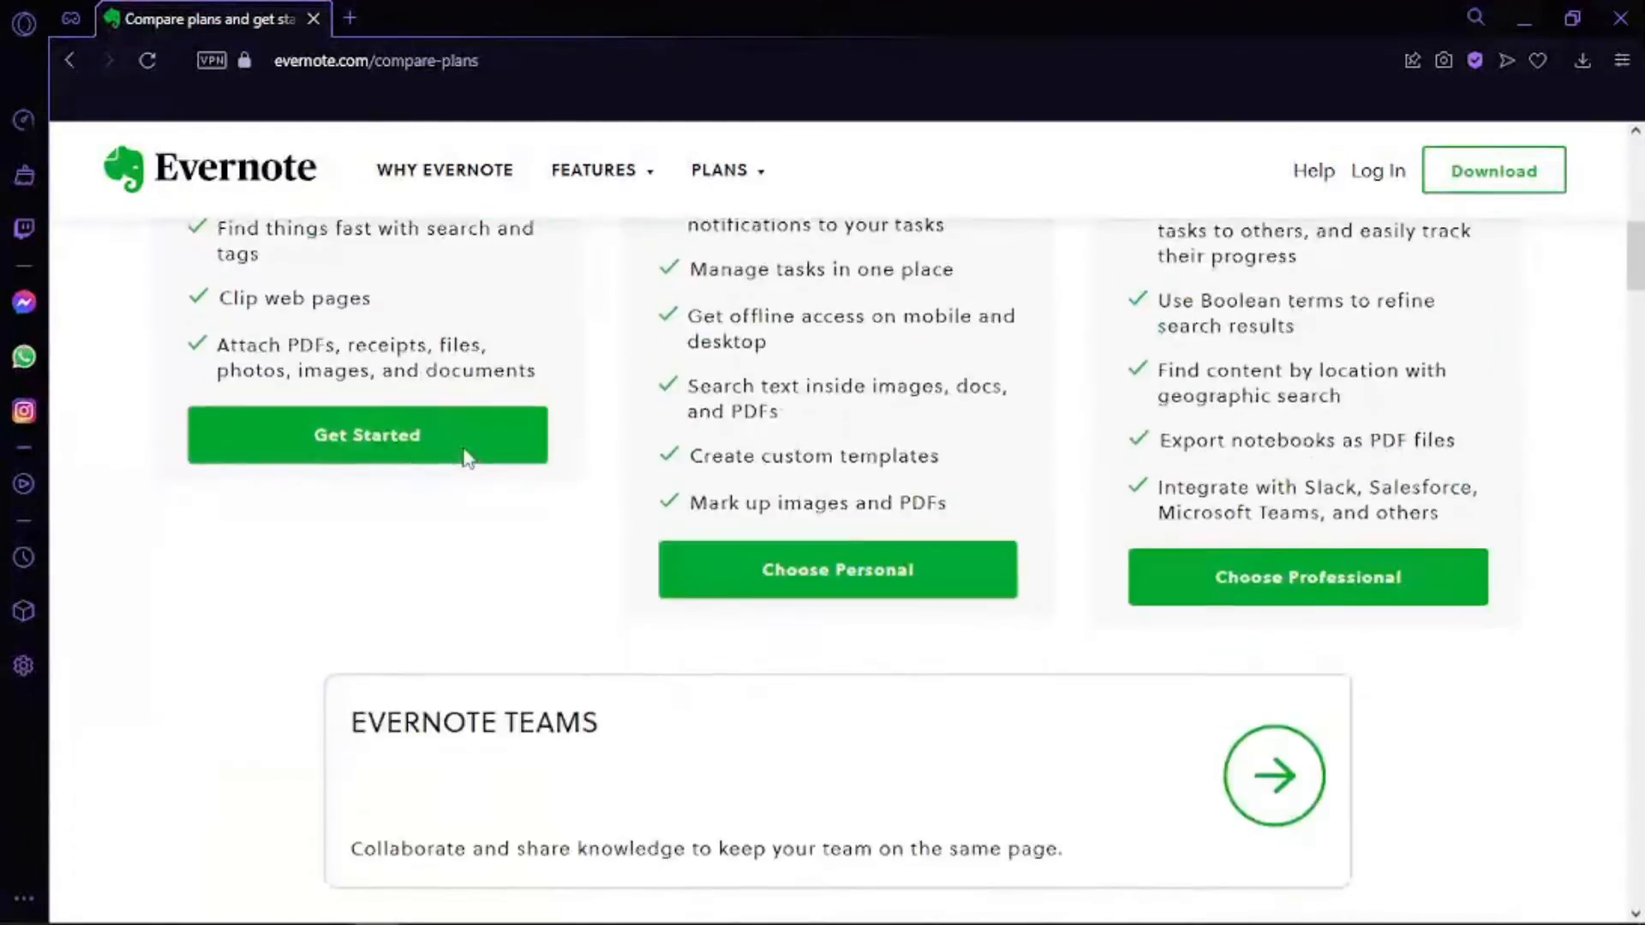
pyautogui.scroll(-4, 467, 456)
pyautogui.scroll(7, 467, 457)
pyautogui.scroll(7, 468, 457)
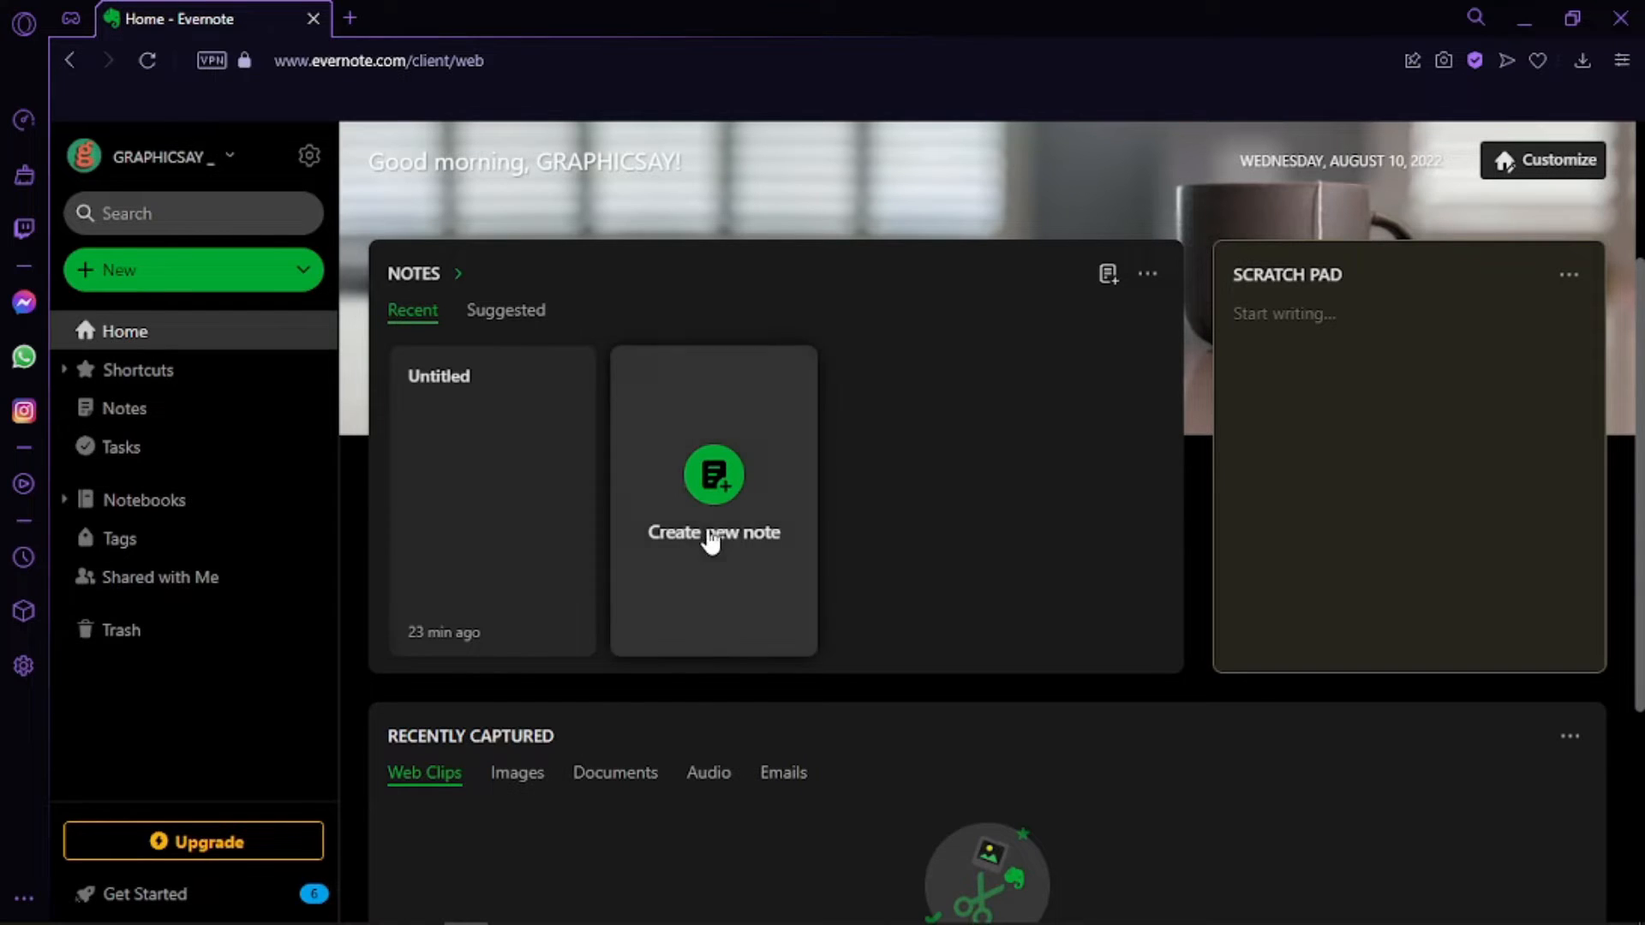
# Look over the note, scratch pad and recently captured widgets on the Evernote home dashboard
pyautogui.scroll(-4, 511, 680)
pyautogui.scroll(6, 511, 681)
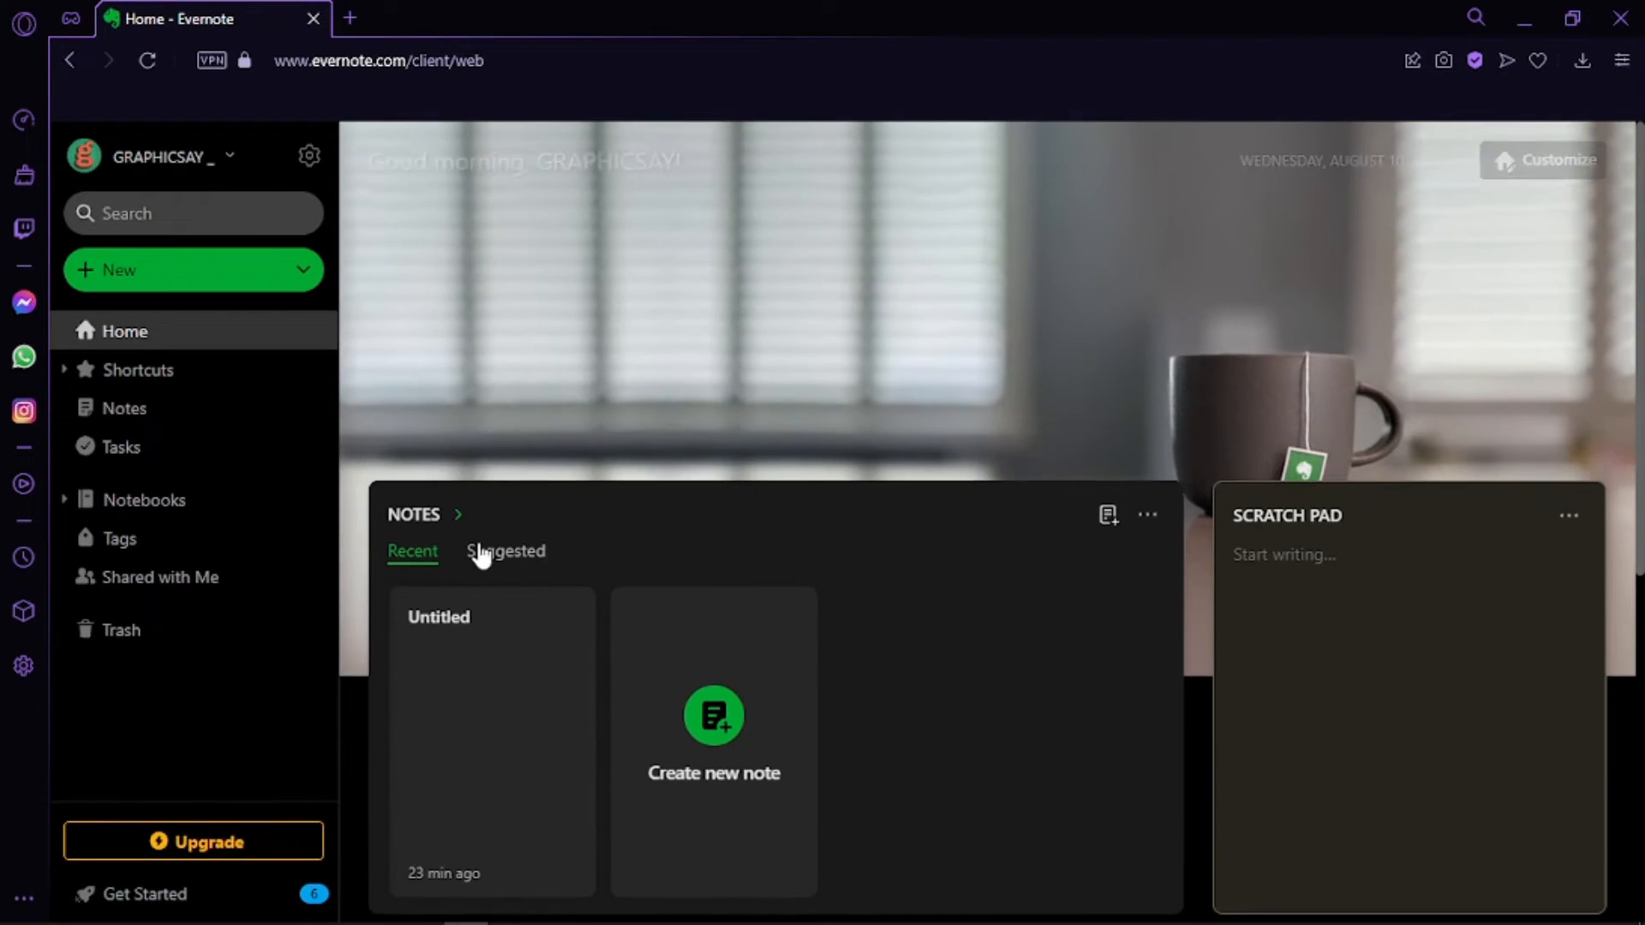
pyautogui.scroll(-4, 712, 266)
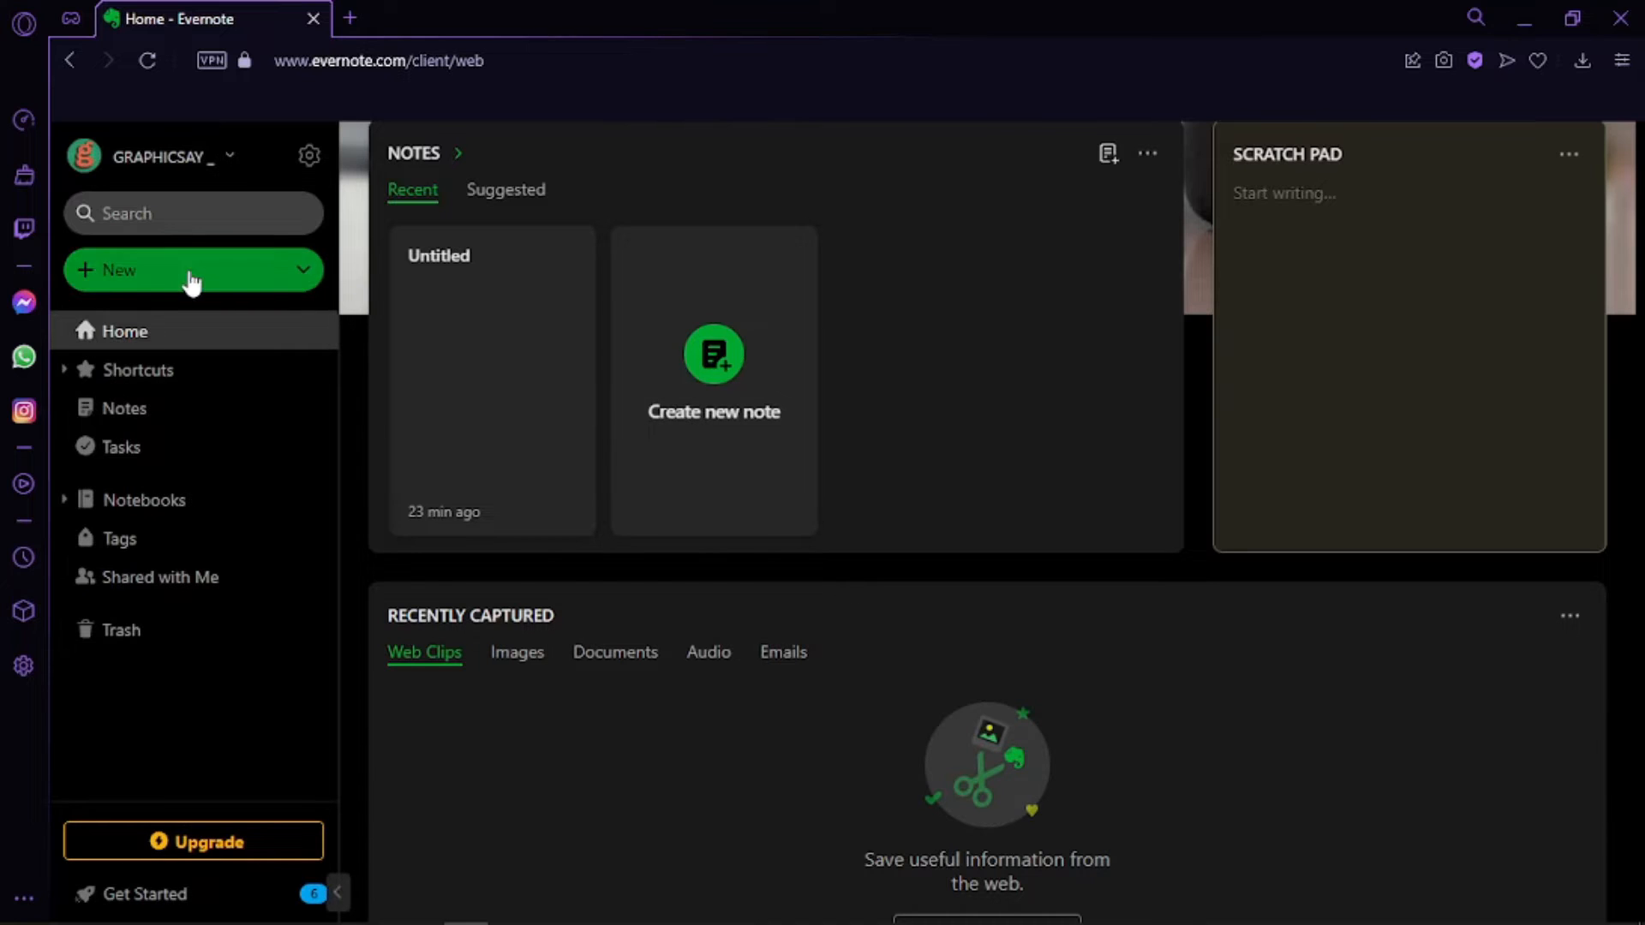
# Check which item types can be newly created, such as note, task, attachment and sketch, without creating one
pyautogui.moveTo(203, 291)
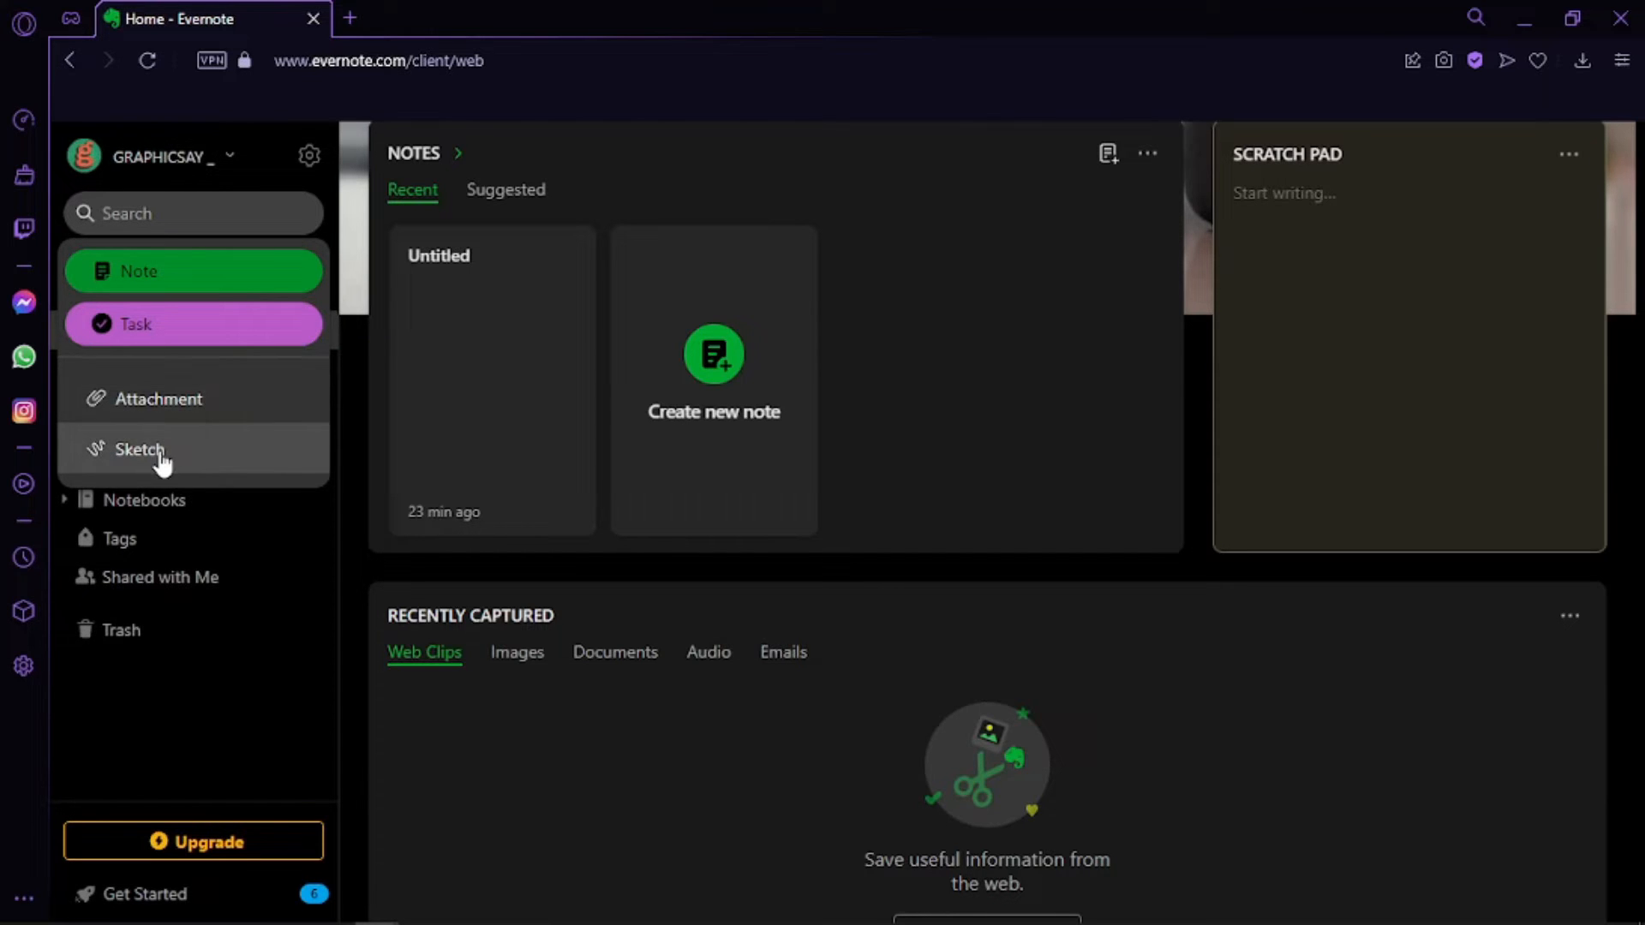
pyautogui.click(866, 234)
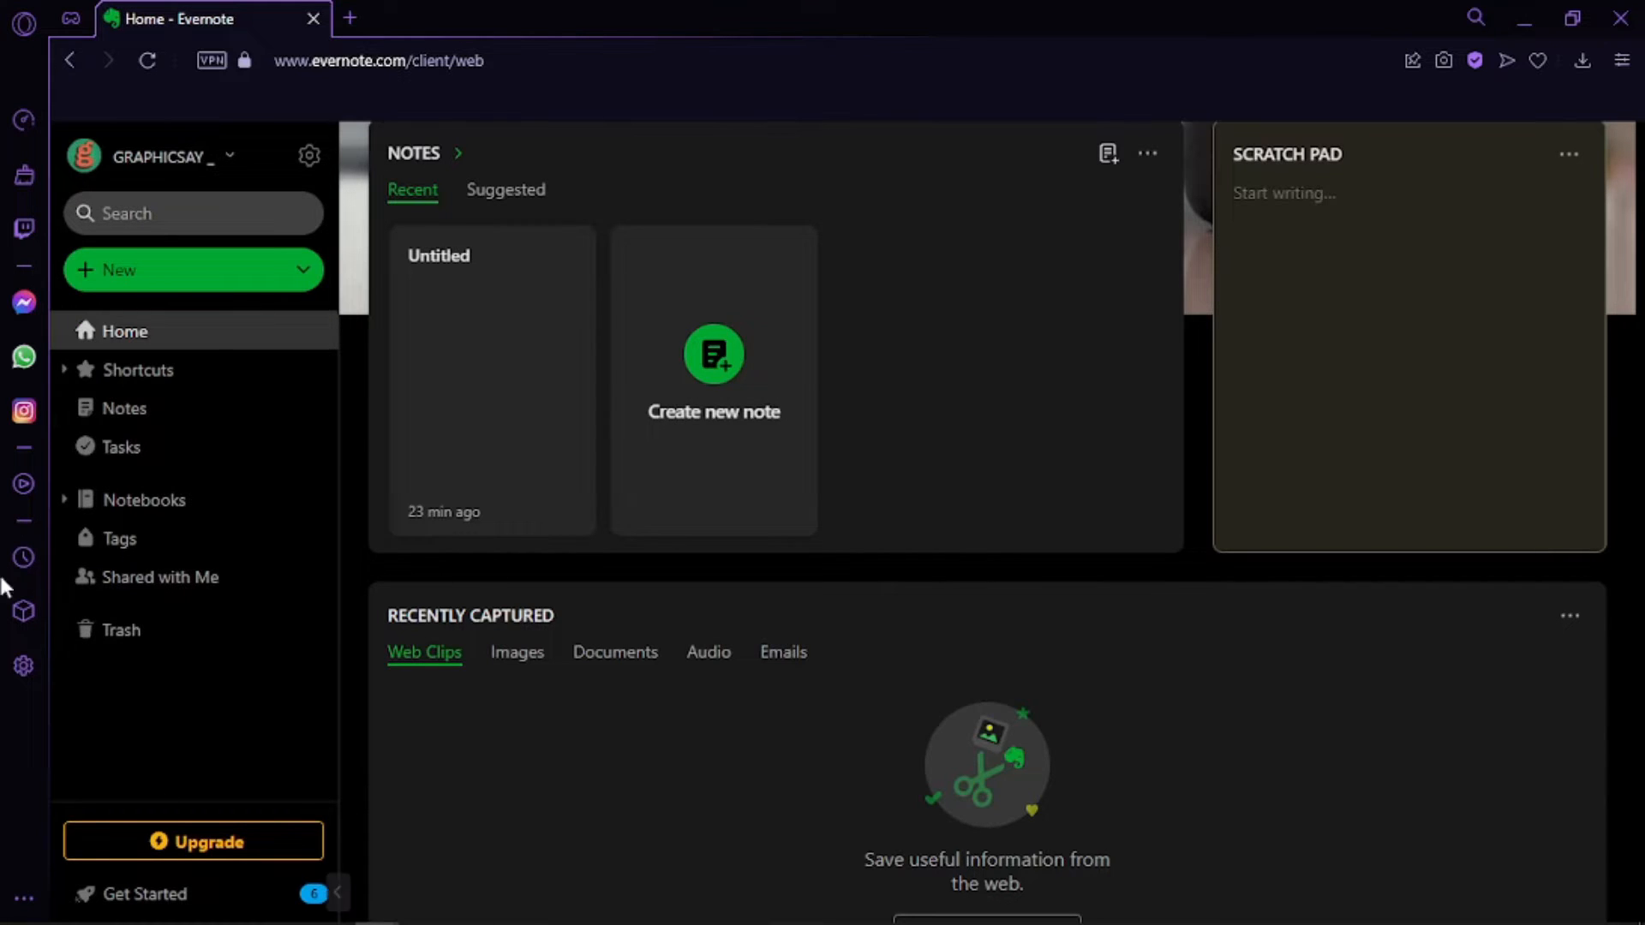
pyautogui.click(157, 283)
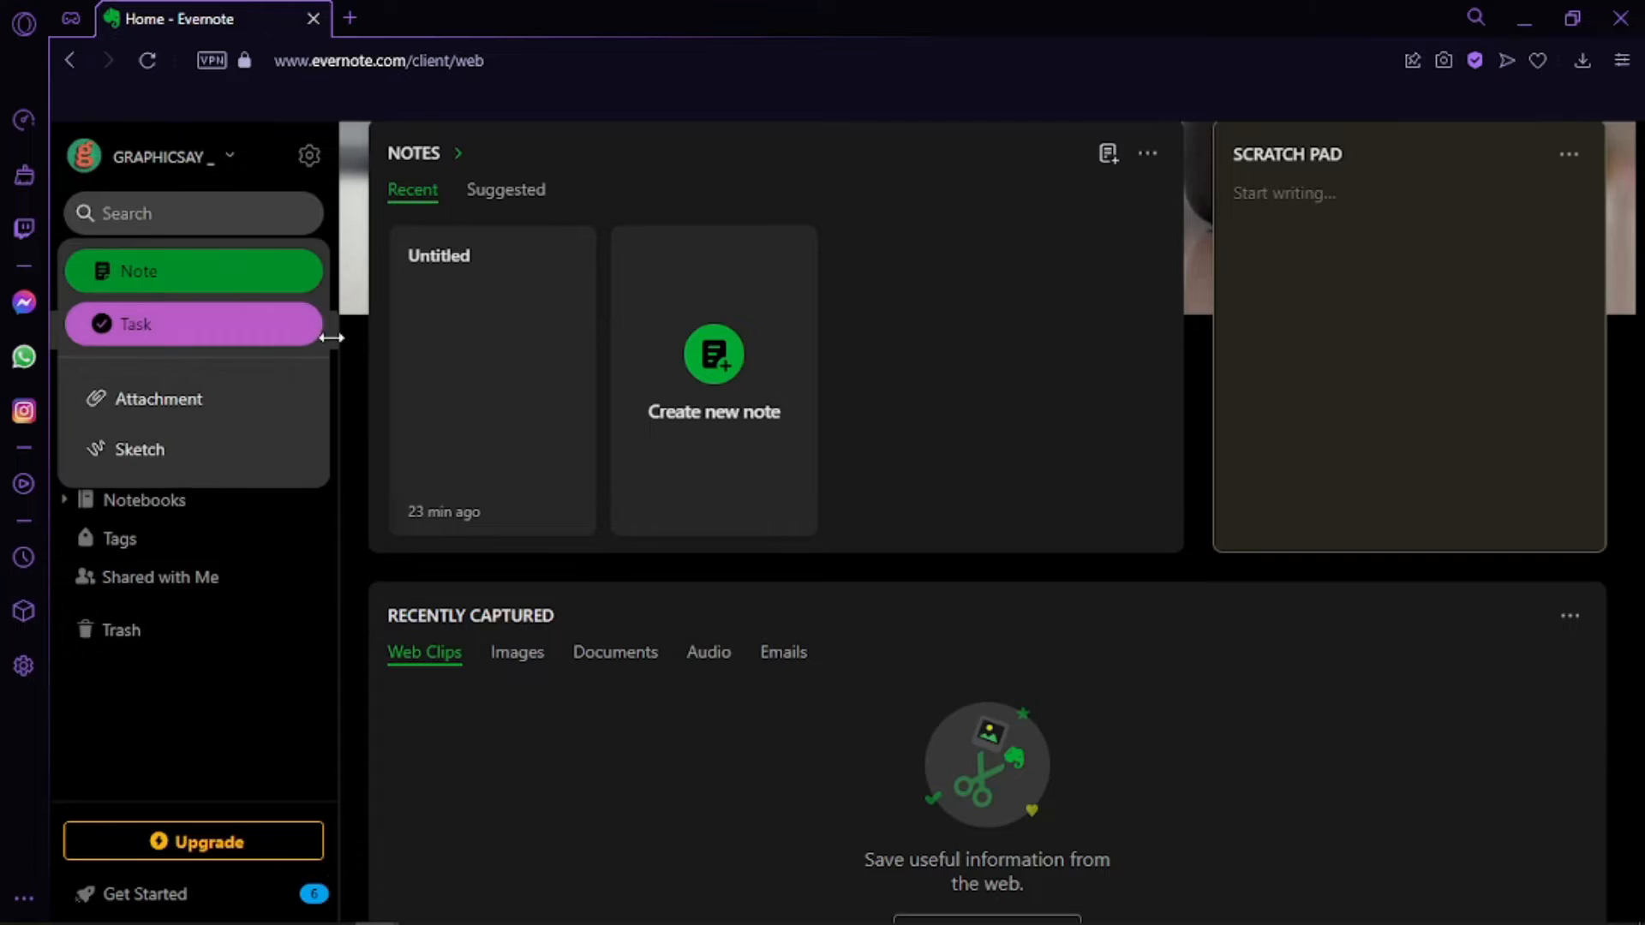
pyautogui.click(822, 249)
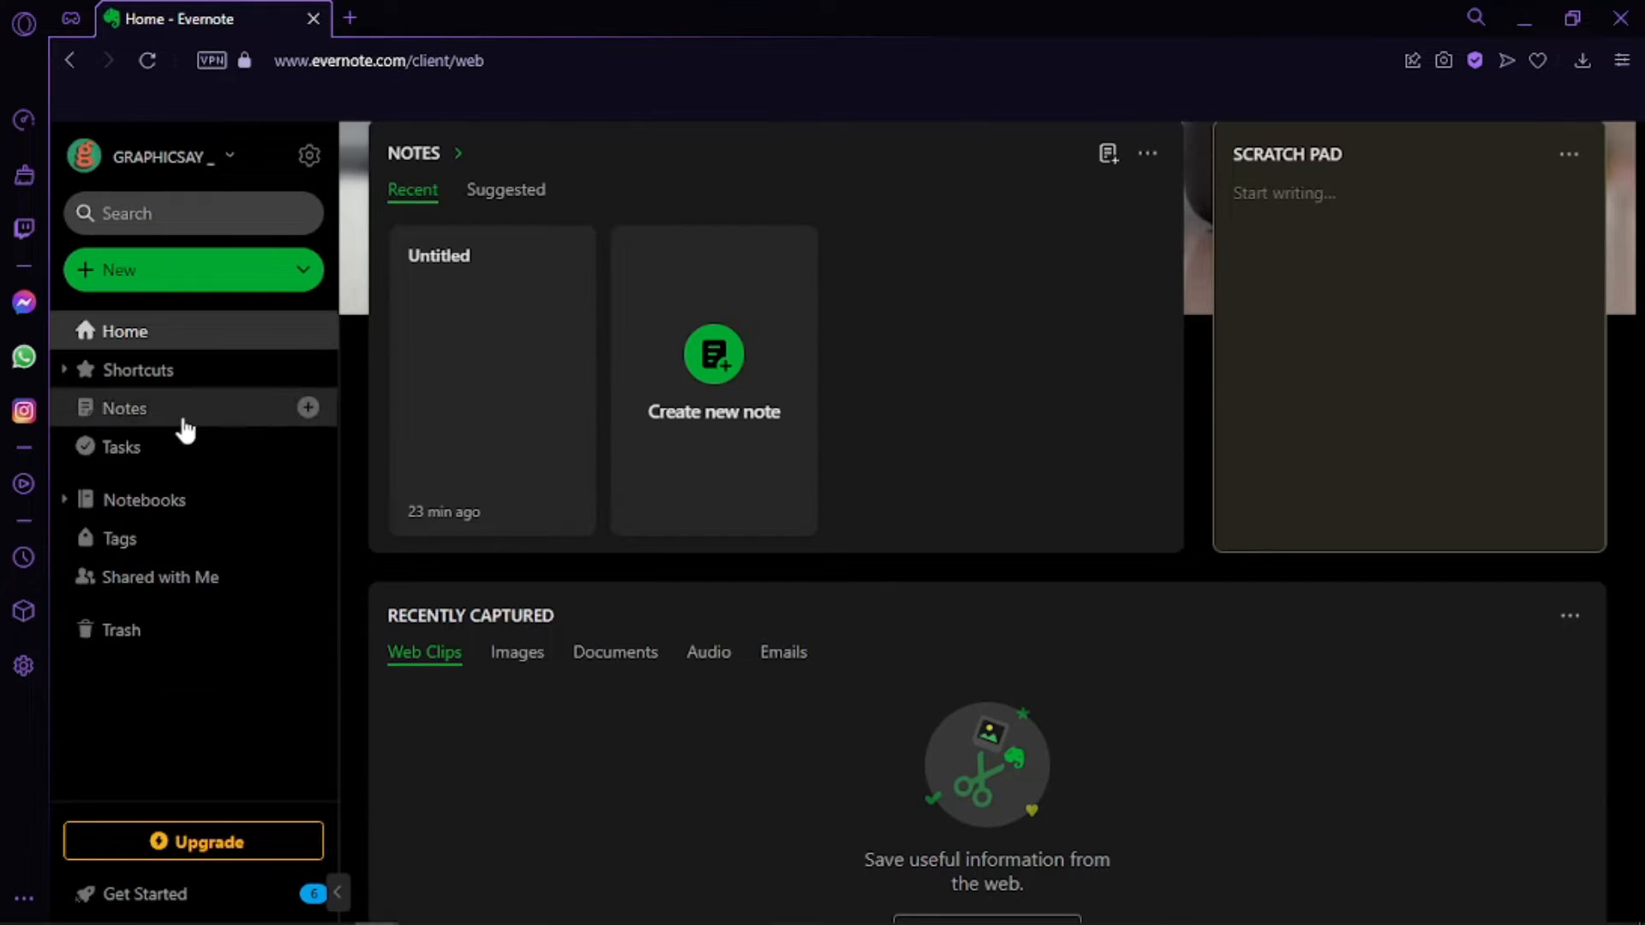
# View the list of notebooks and the tags overview
pyautogui.click(166, 504)
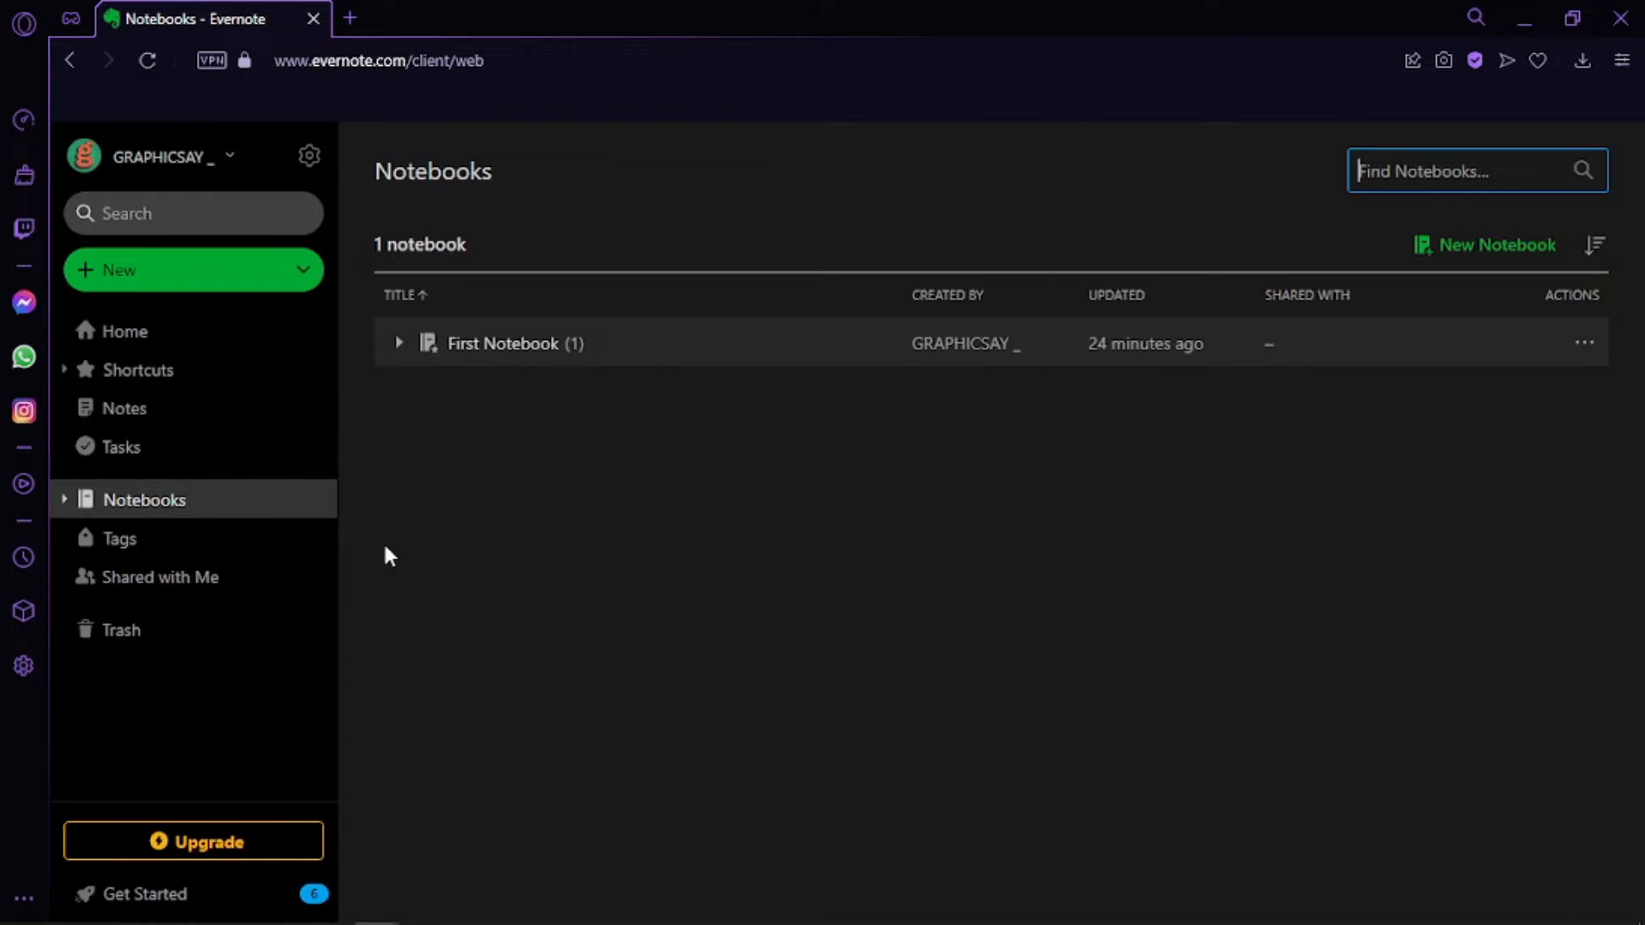
pyautogui.click(193, 538)
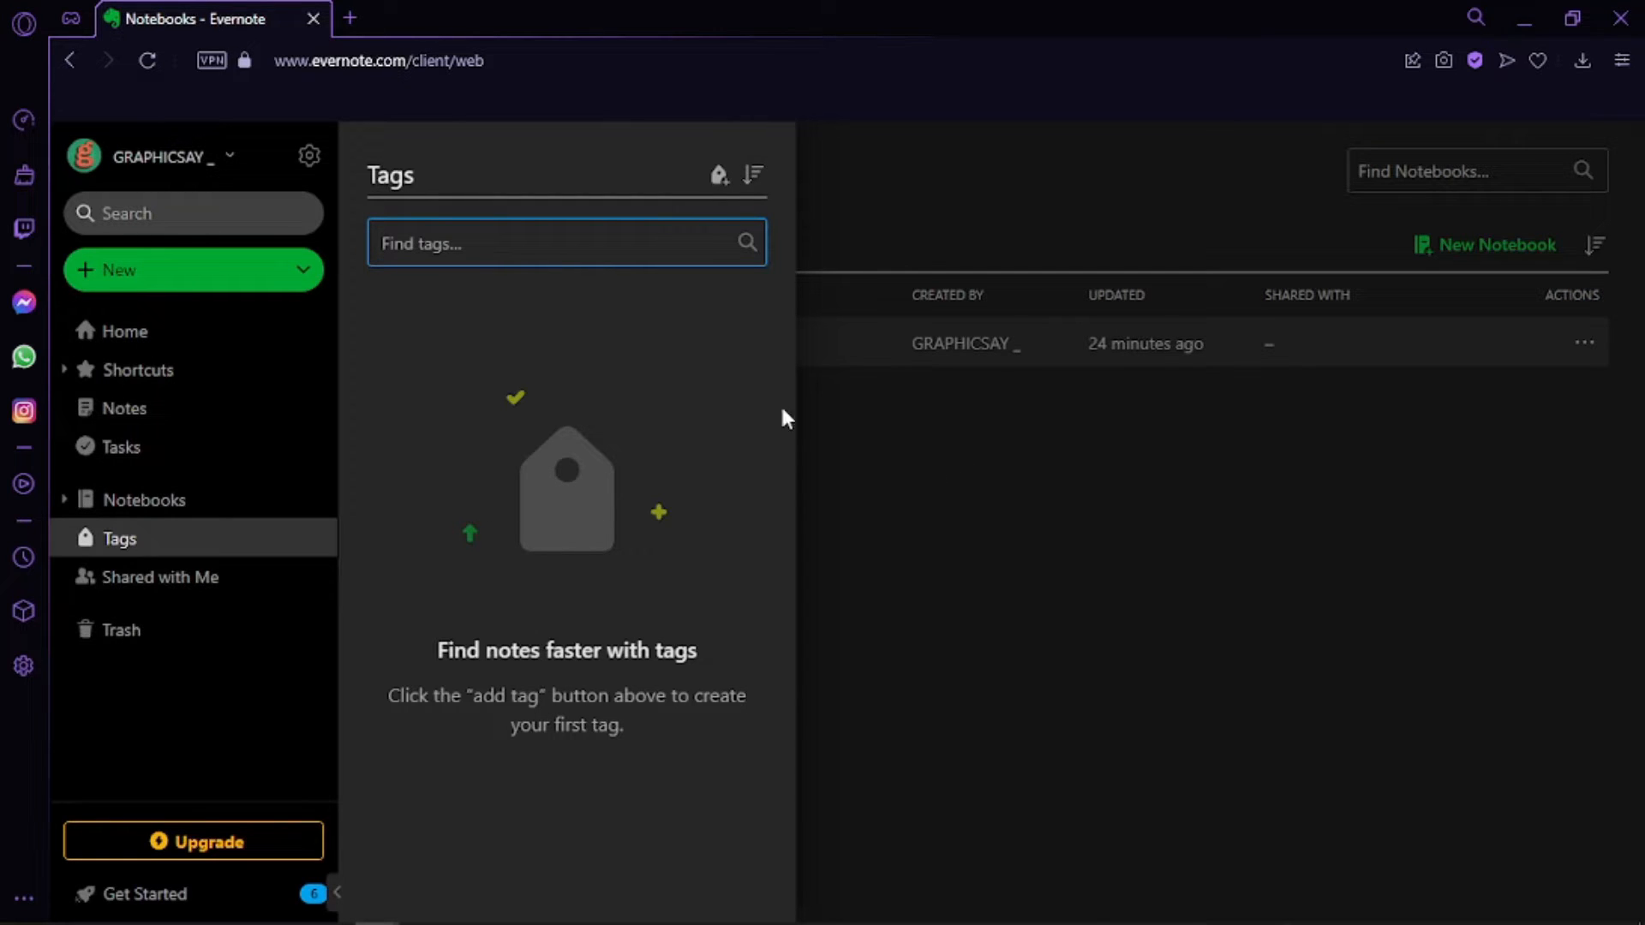
pyautogui.click(888, 430)
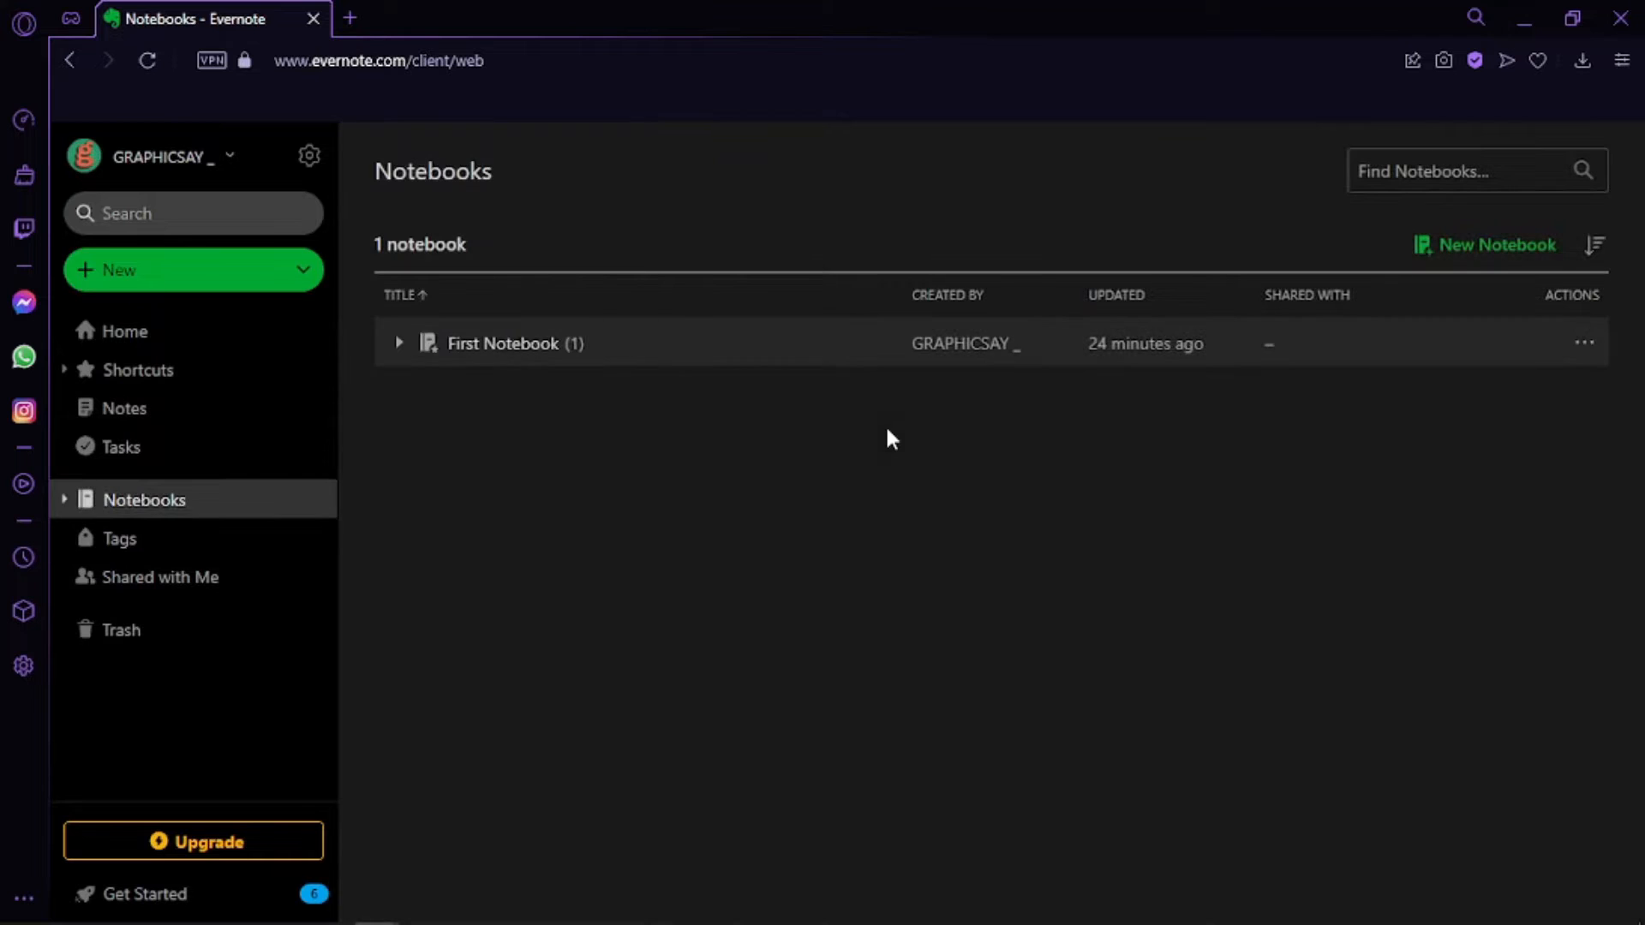
pyautogui.click(205, 537)
# View the Shared with Me section and the trash
pyautogui.click(114, 579)
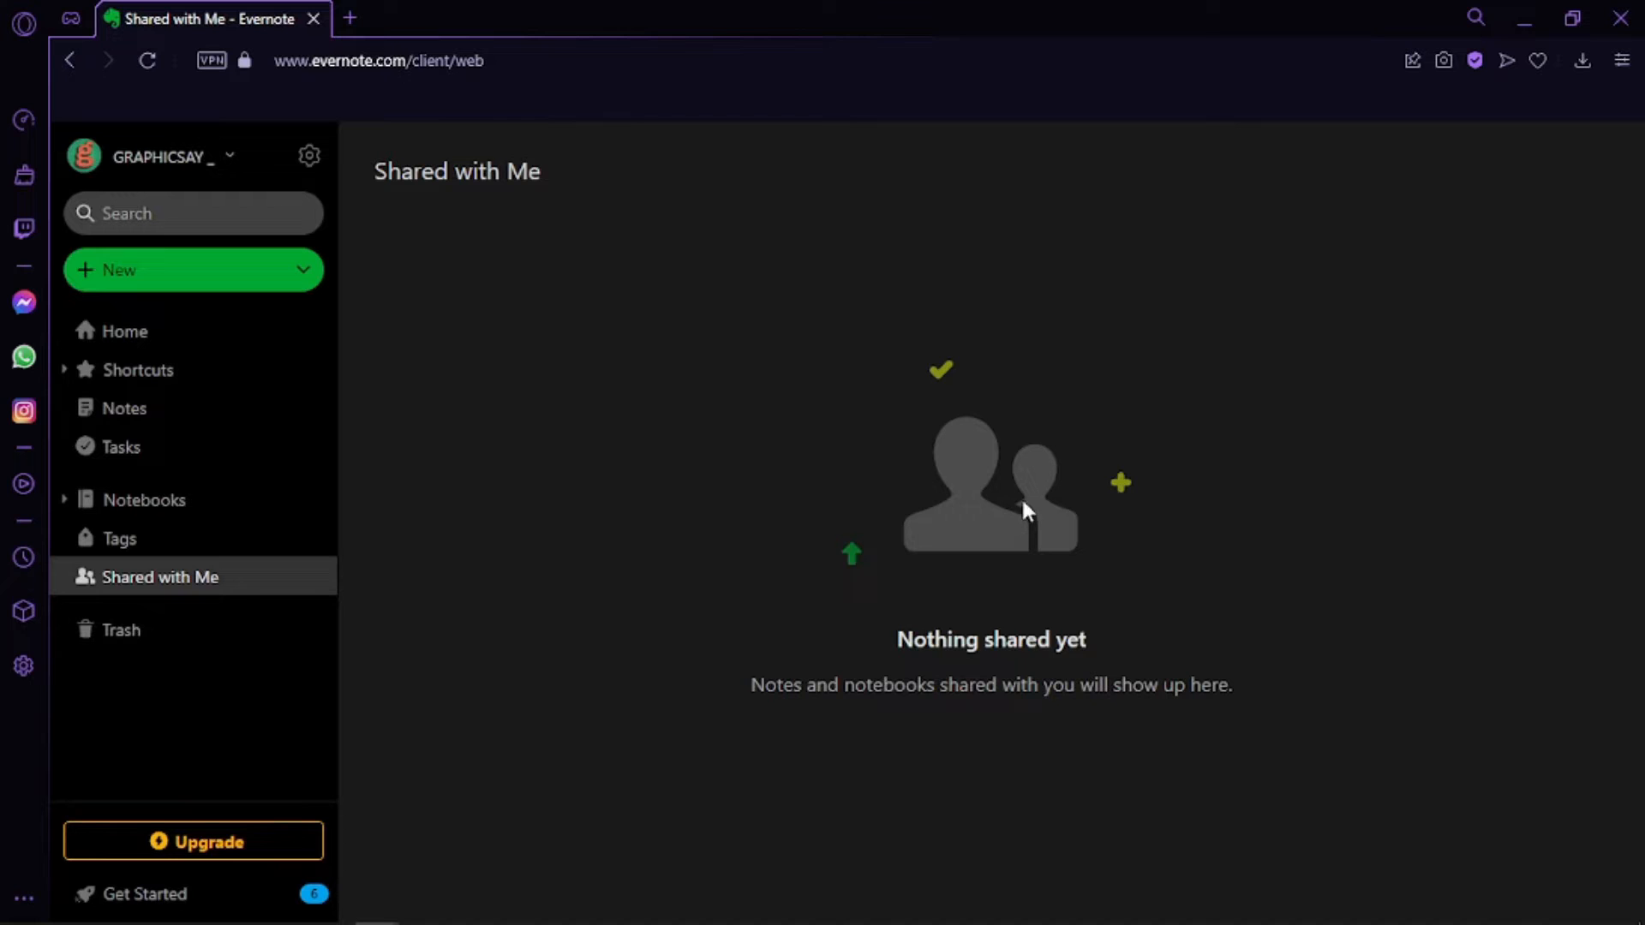
pyautogui.click(230, 631)
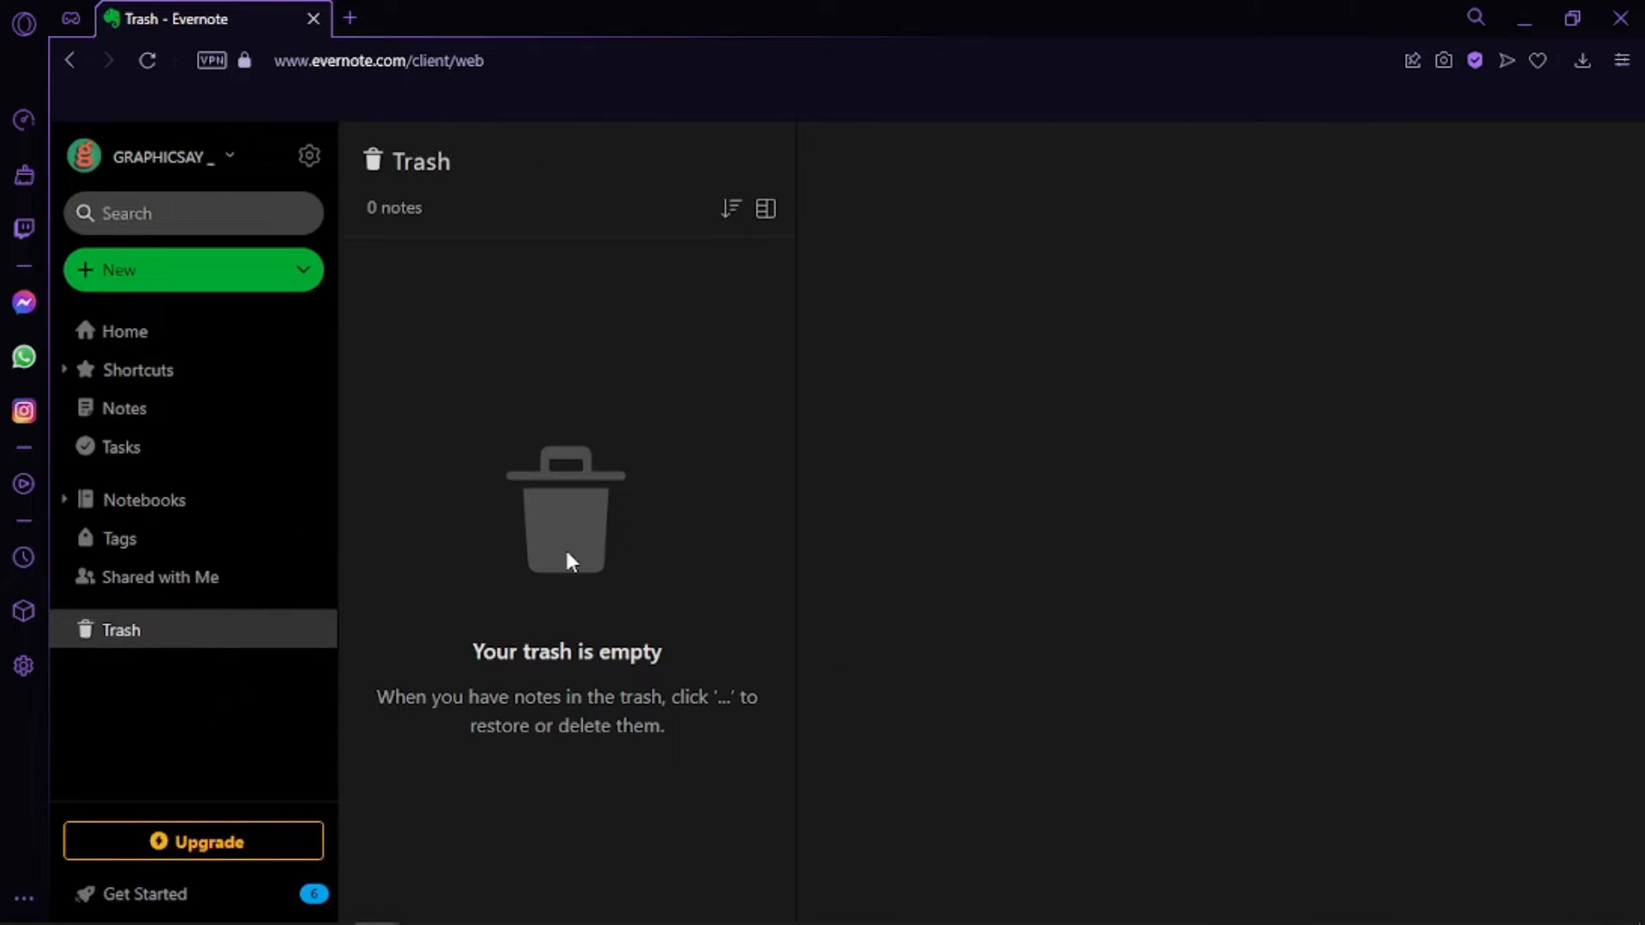
# Return to the home dashboard and review its full length, from the header to the Customize Your Home section
pyautogui.click(182, 341)
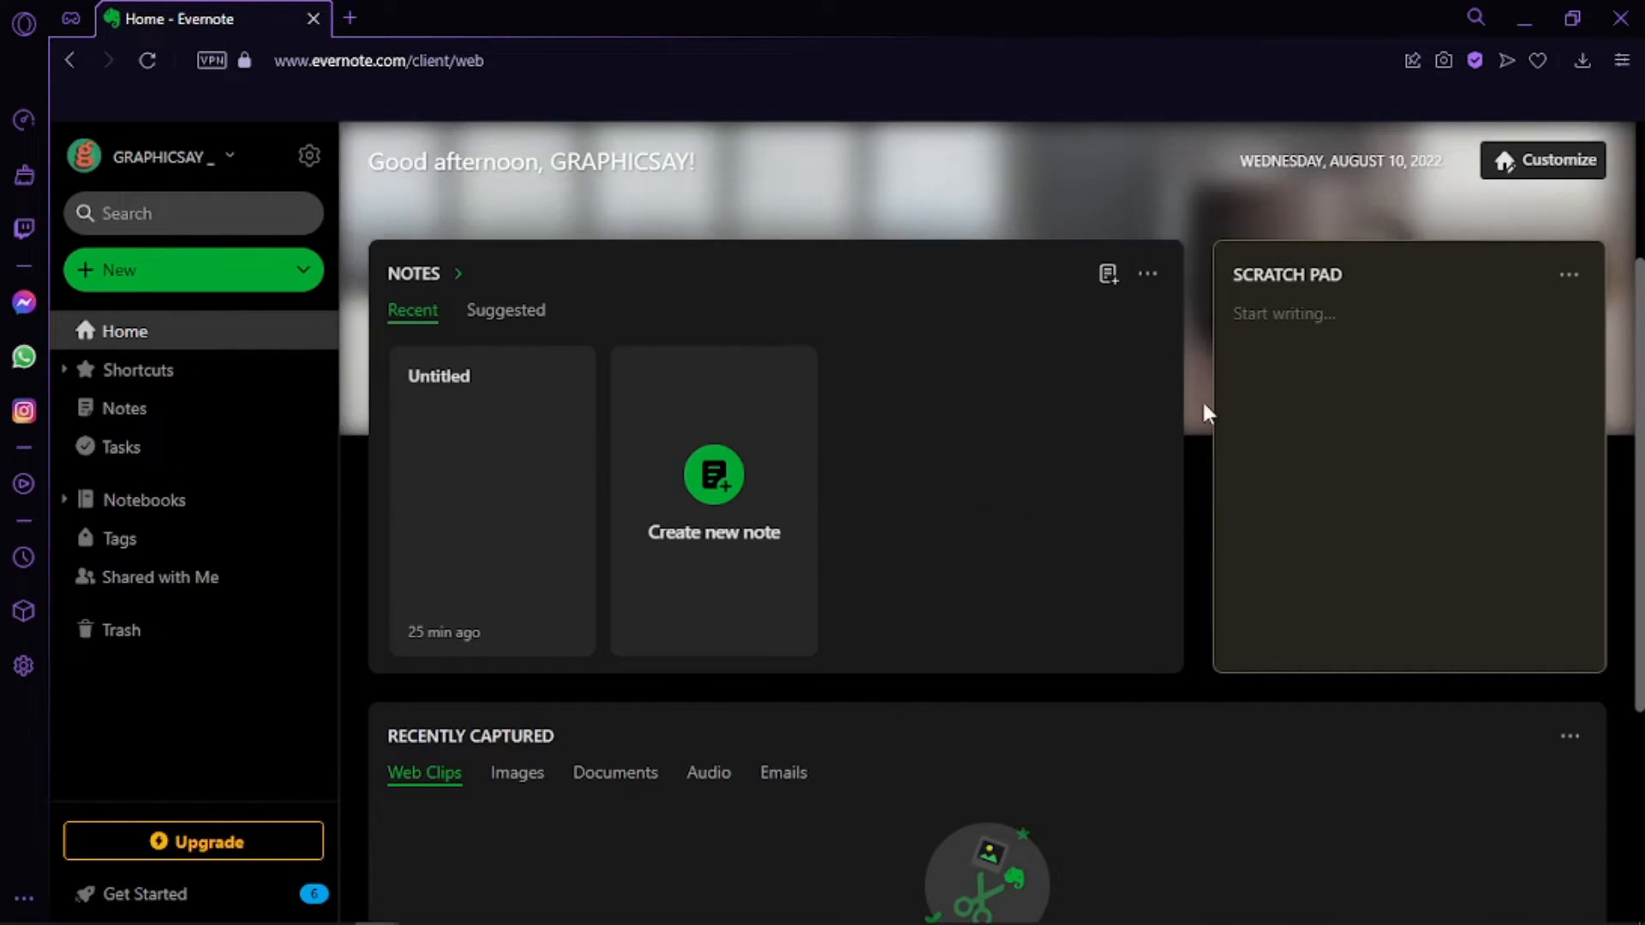
pyautogui.scroll(-4, 1041, 626)
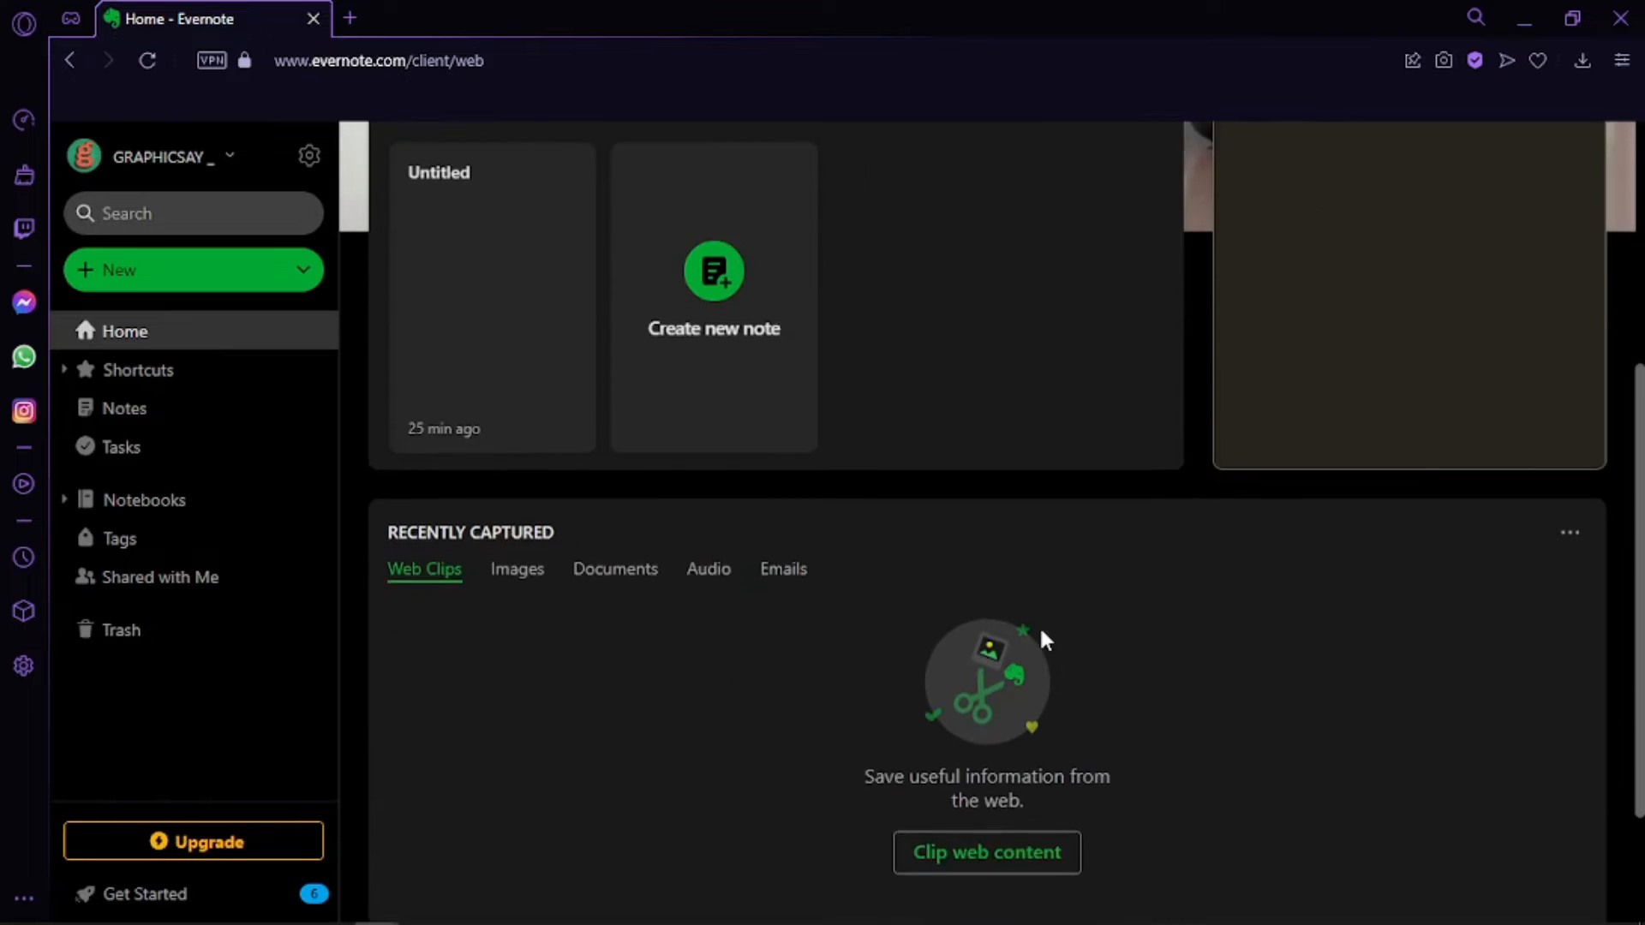
pyautogui.scroll(5, 1040, 626)
pyautogui.scroll(-5, 1040, 632)
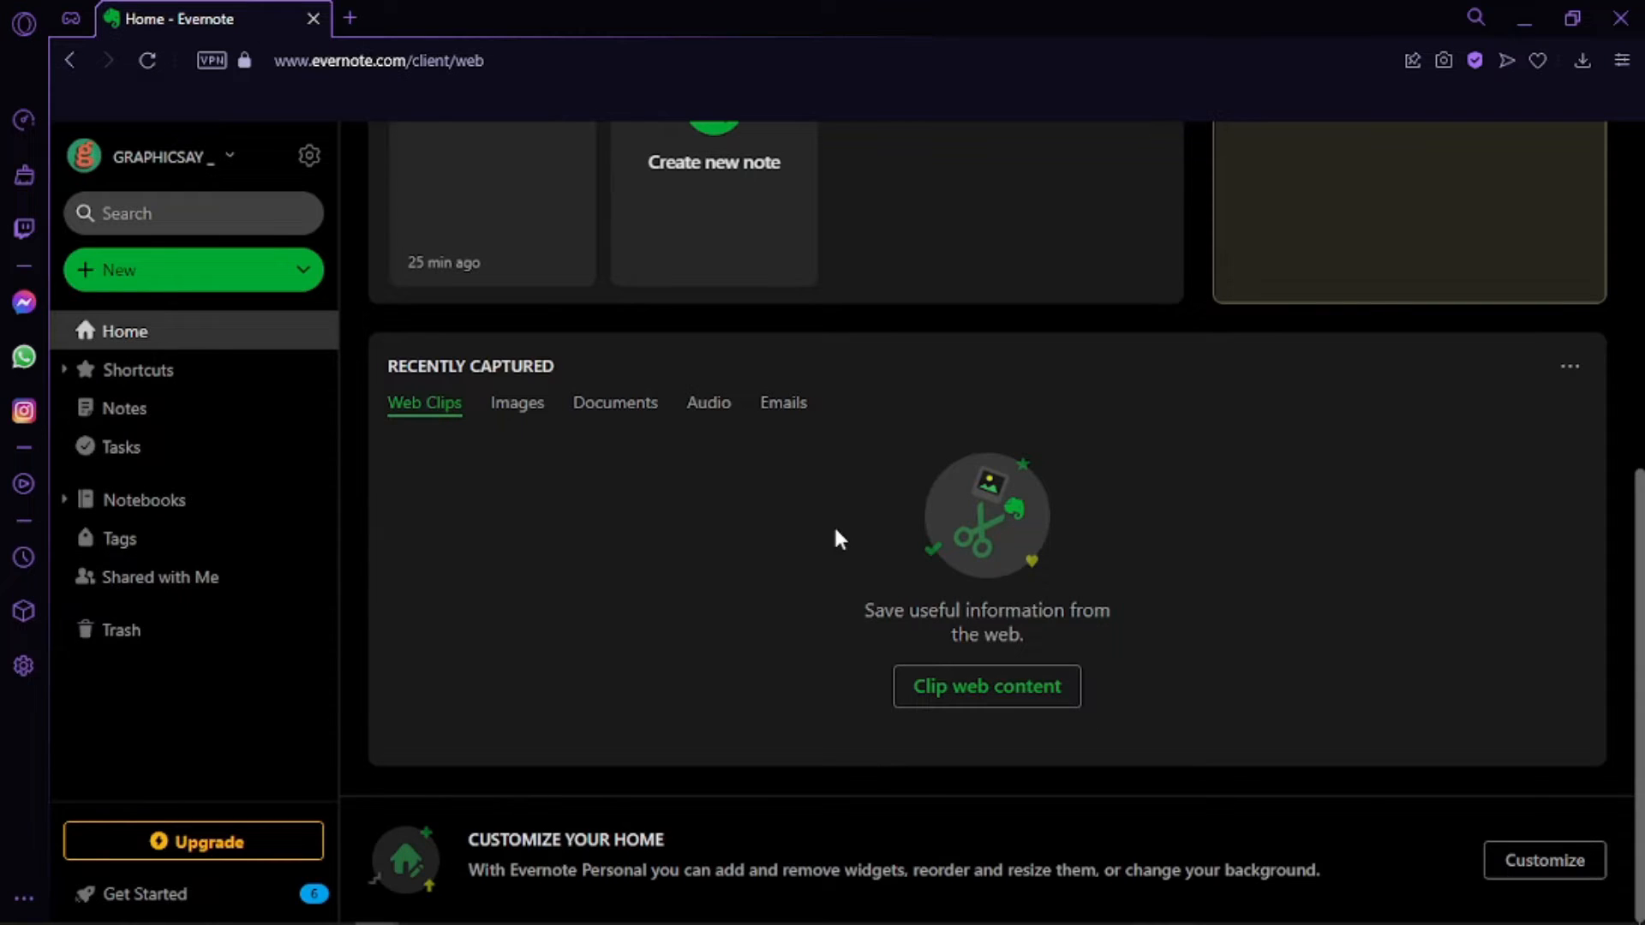
pyautogui.scroll(5, 835, 525)
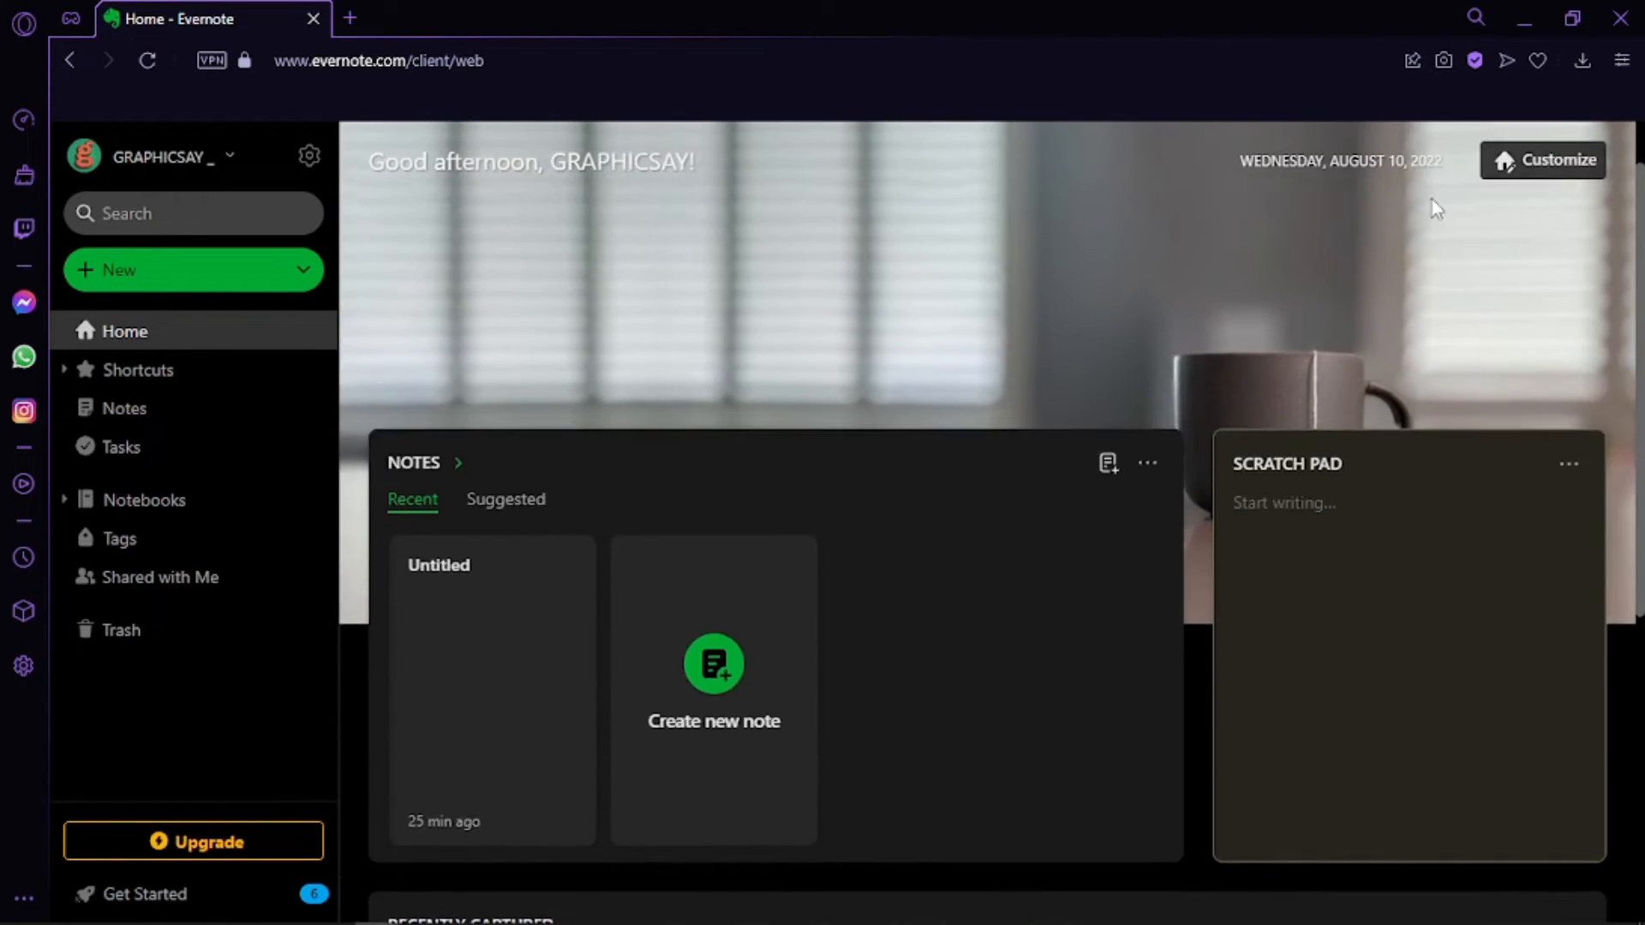
pyautogui.scroll(-6, 1548, 186)
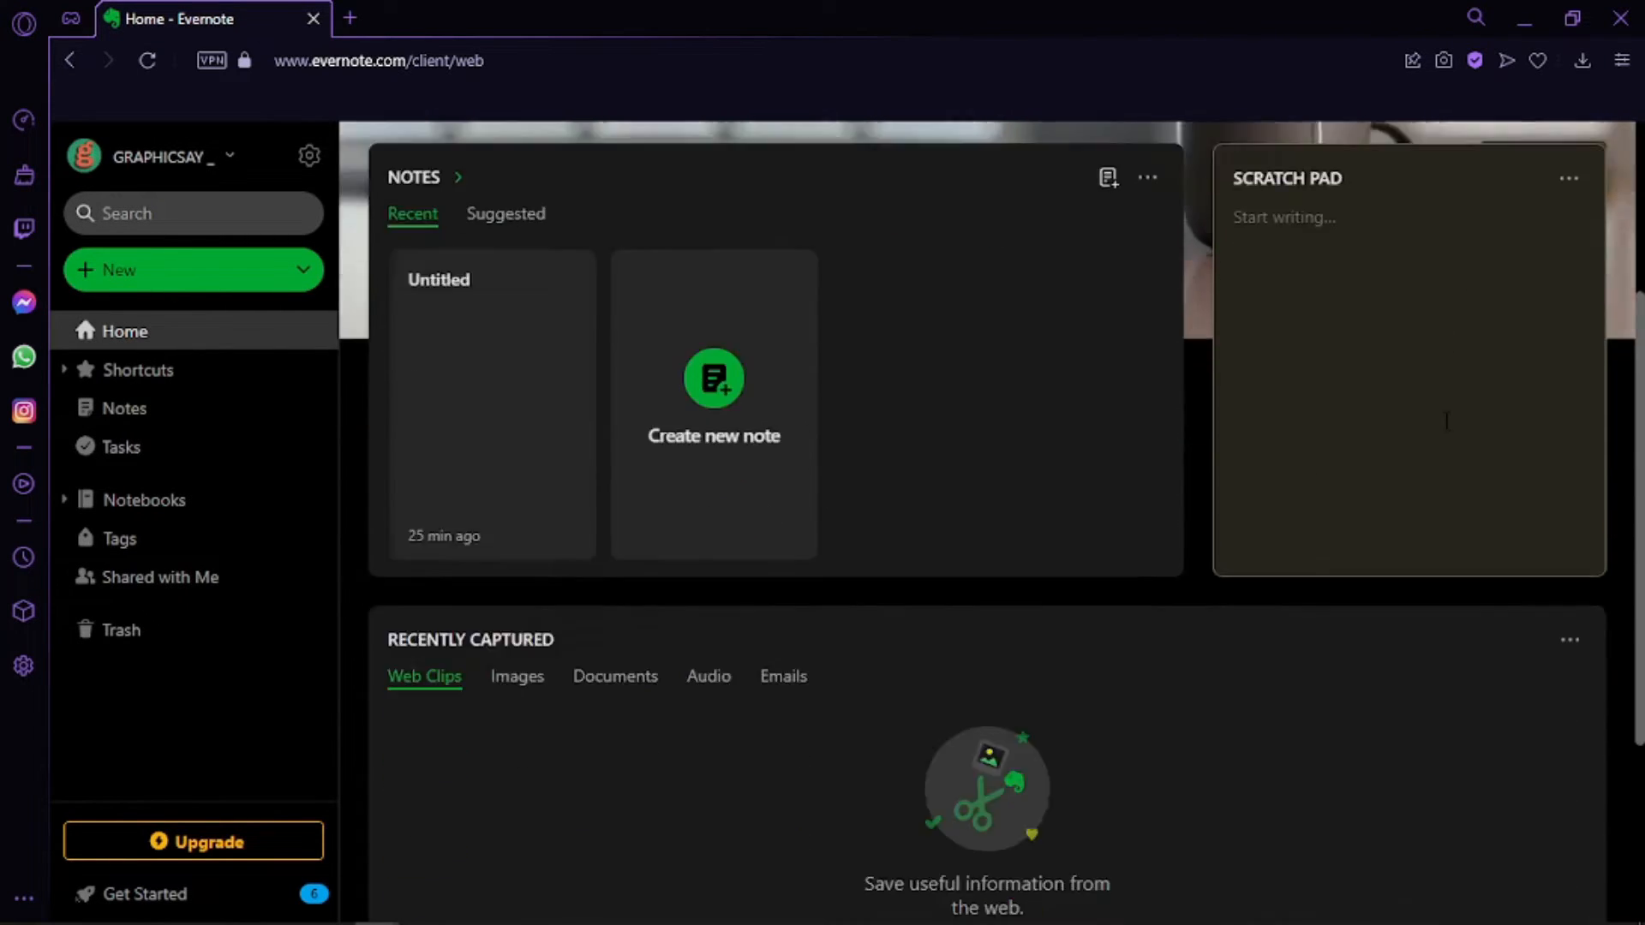
pyautogui.scroll(4, 1547, 166)
# Open the home customization mode and turn the background off and on again
pyautogui.click(1556, 164)
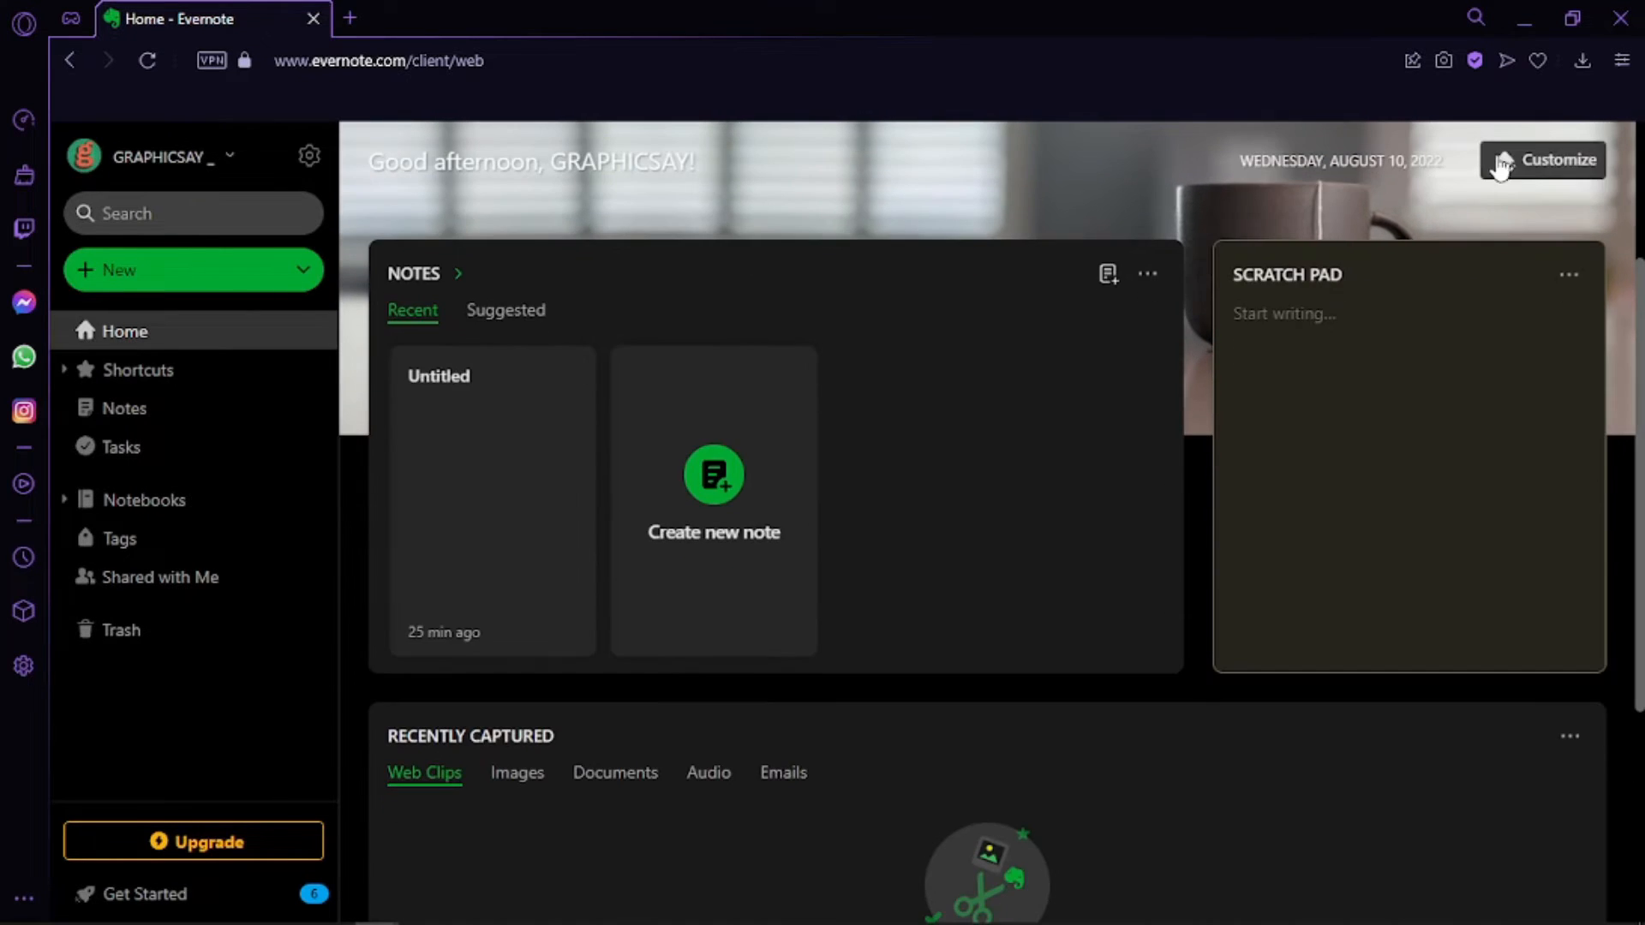
pyautogui.click(1548, 159)
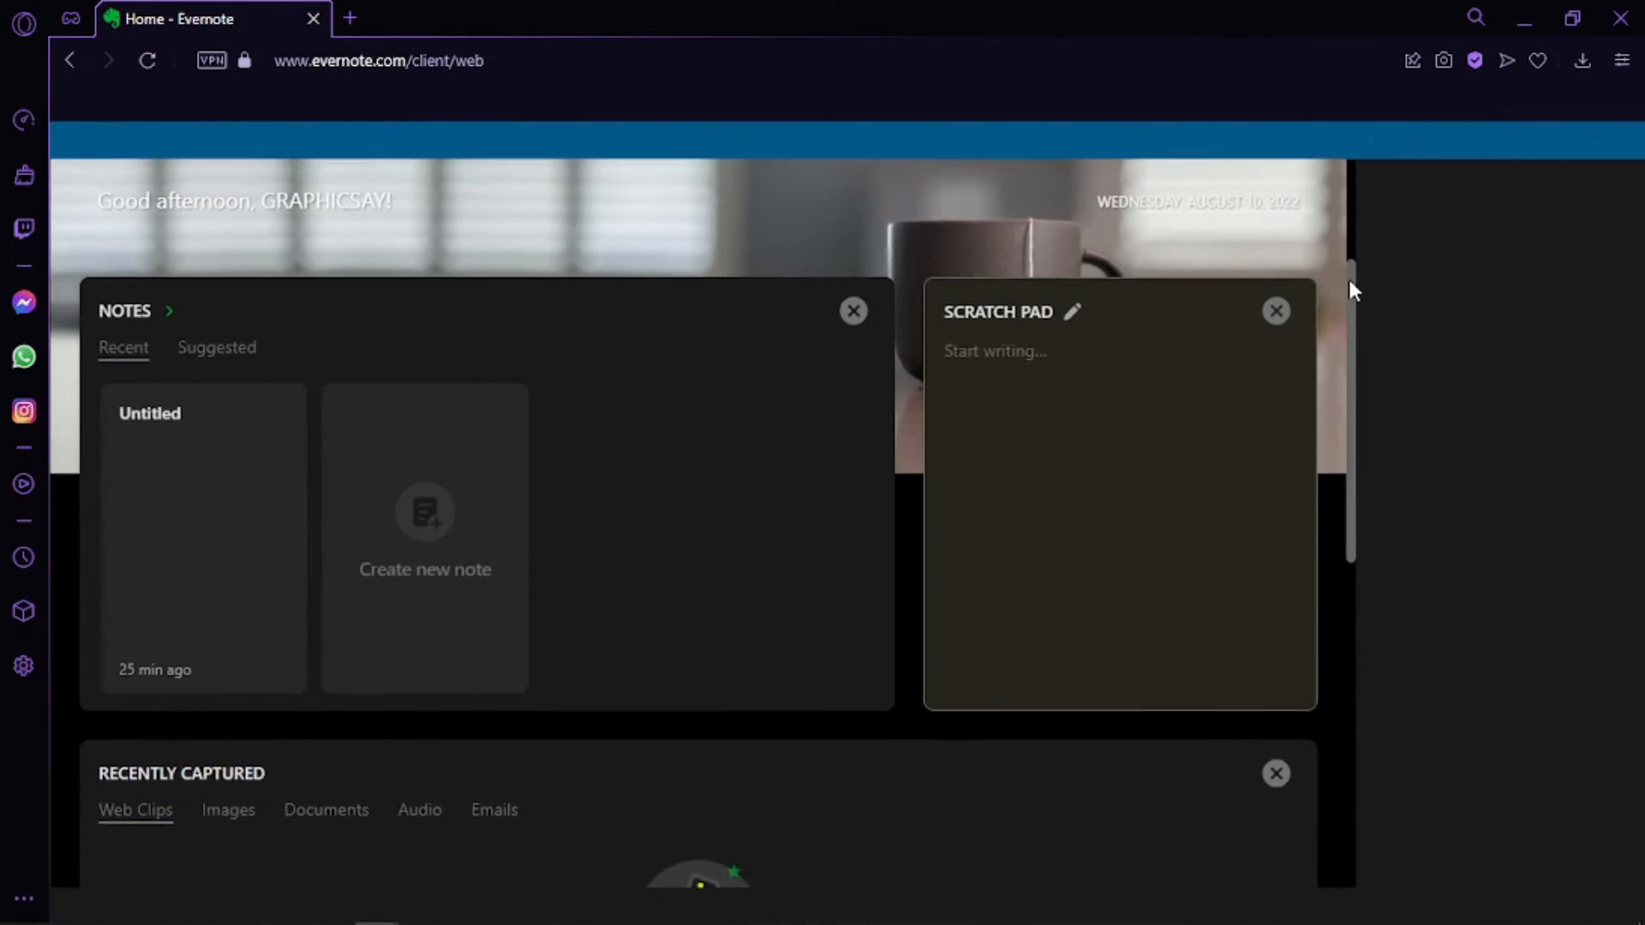
pyautogui.scroll(-2, 1448, 402)
pyautogui.scroll(2, 1491, 342)
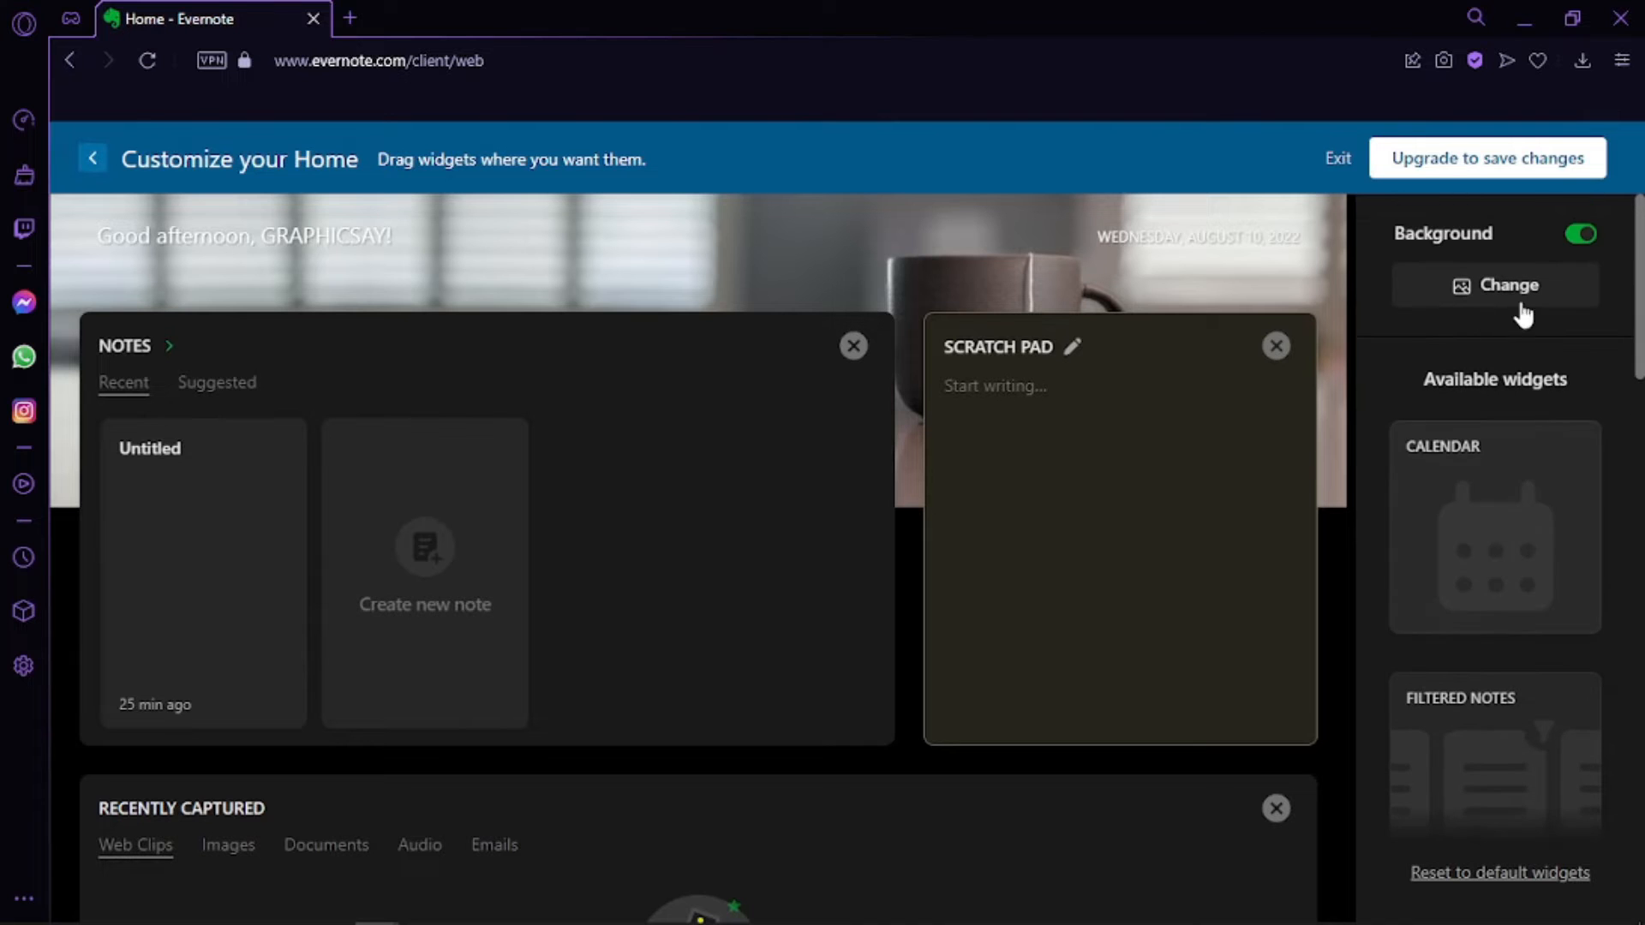
pyautogui.click(1585, 237)
pyautogui.click(1586, 237)
# Examine the available home widgets, including Calendar, Filtered Notes, My Tasks, Notebooks, Pinned Note, Scratch Pad, Shortcuts and Tags
pyautogui.scroll(-4, 1462, 431)
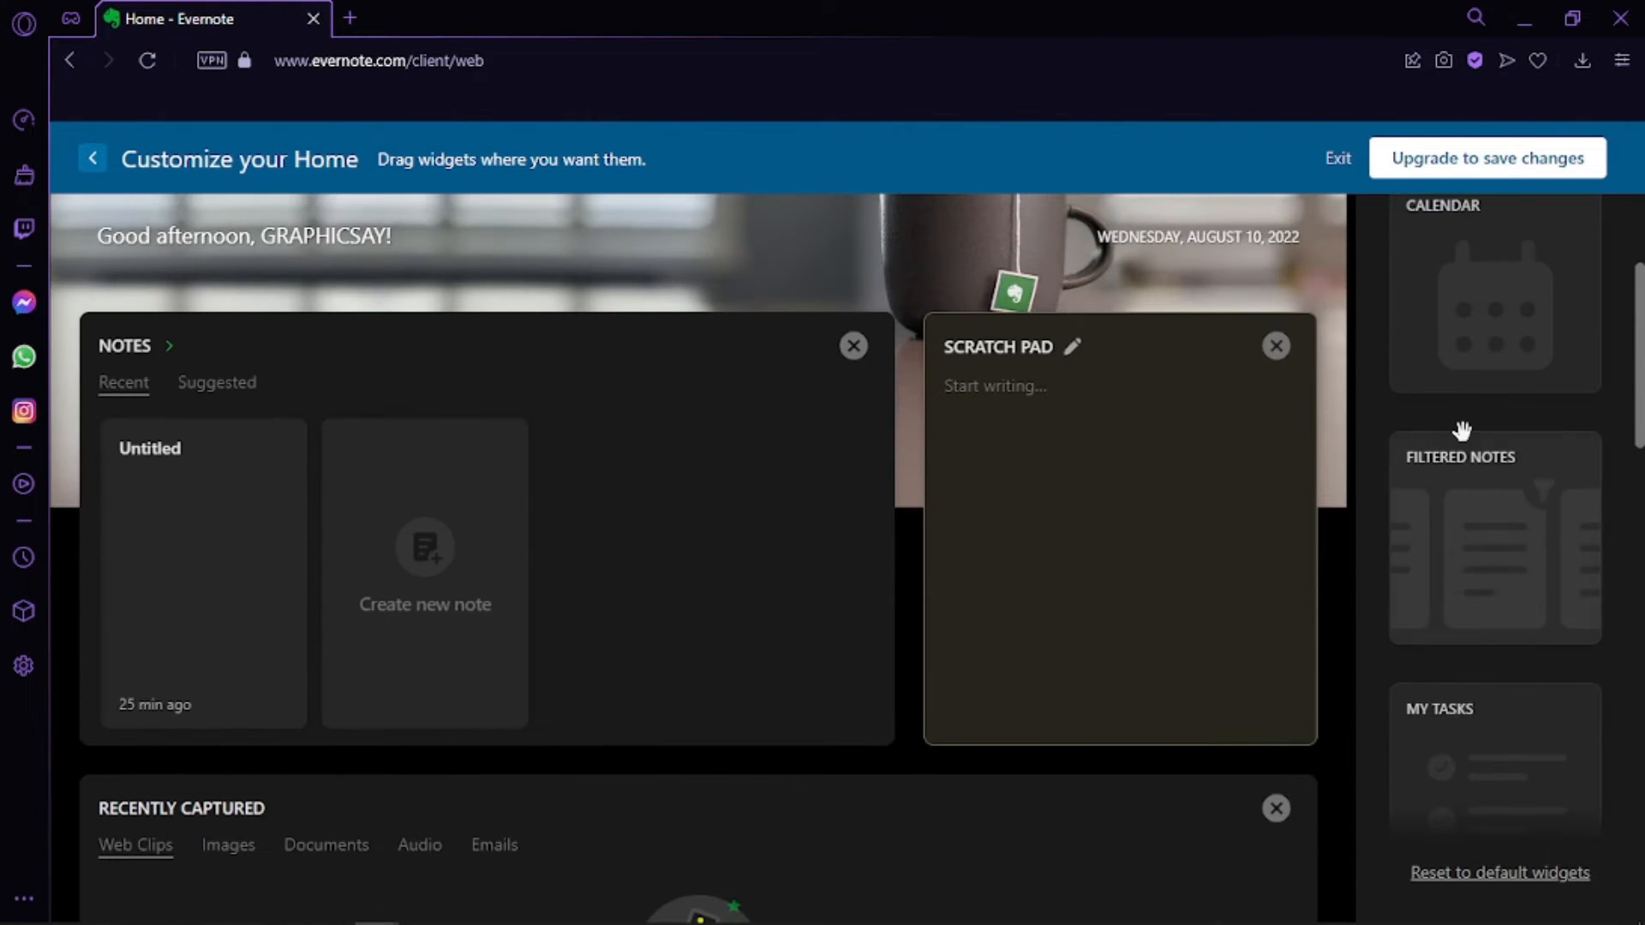
pyautogui.scroll(-2, 1500, 446)
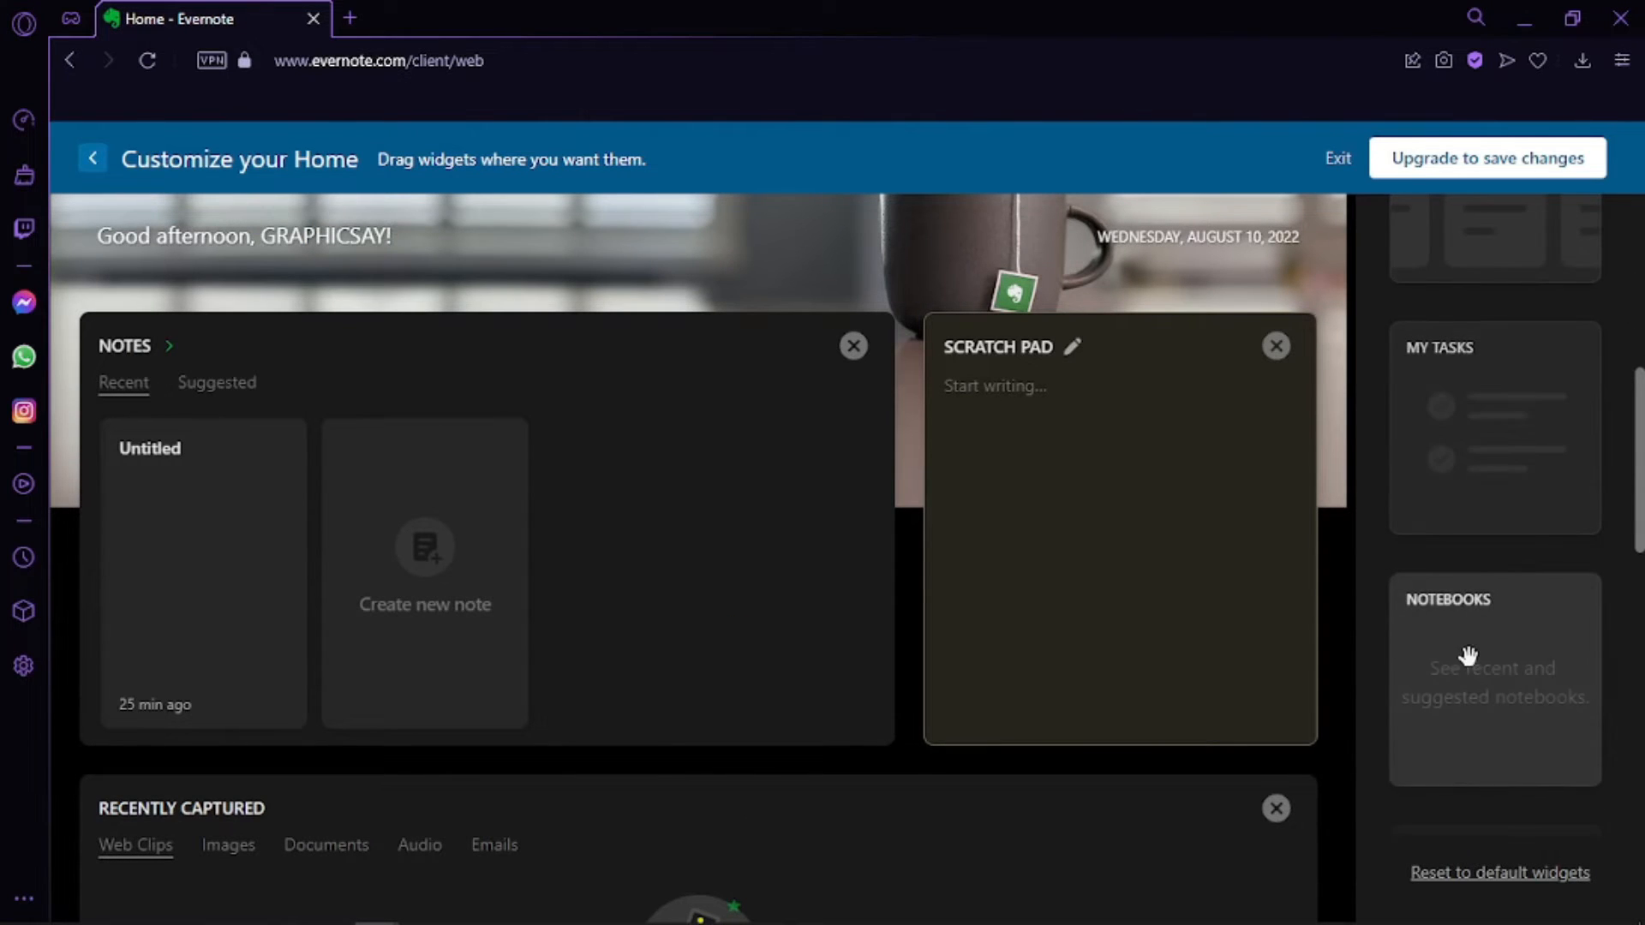
pyautogui.scroll(-4, 1478, 638)
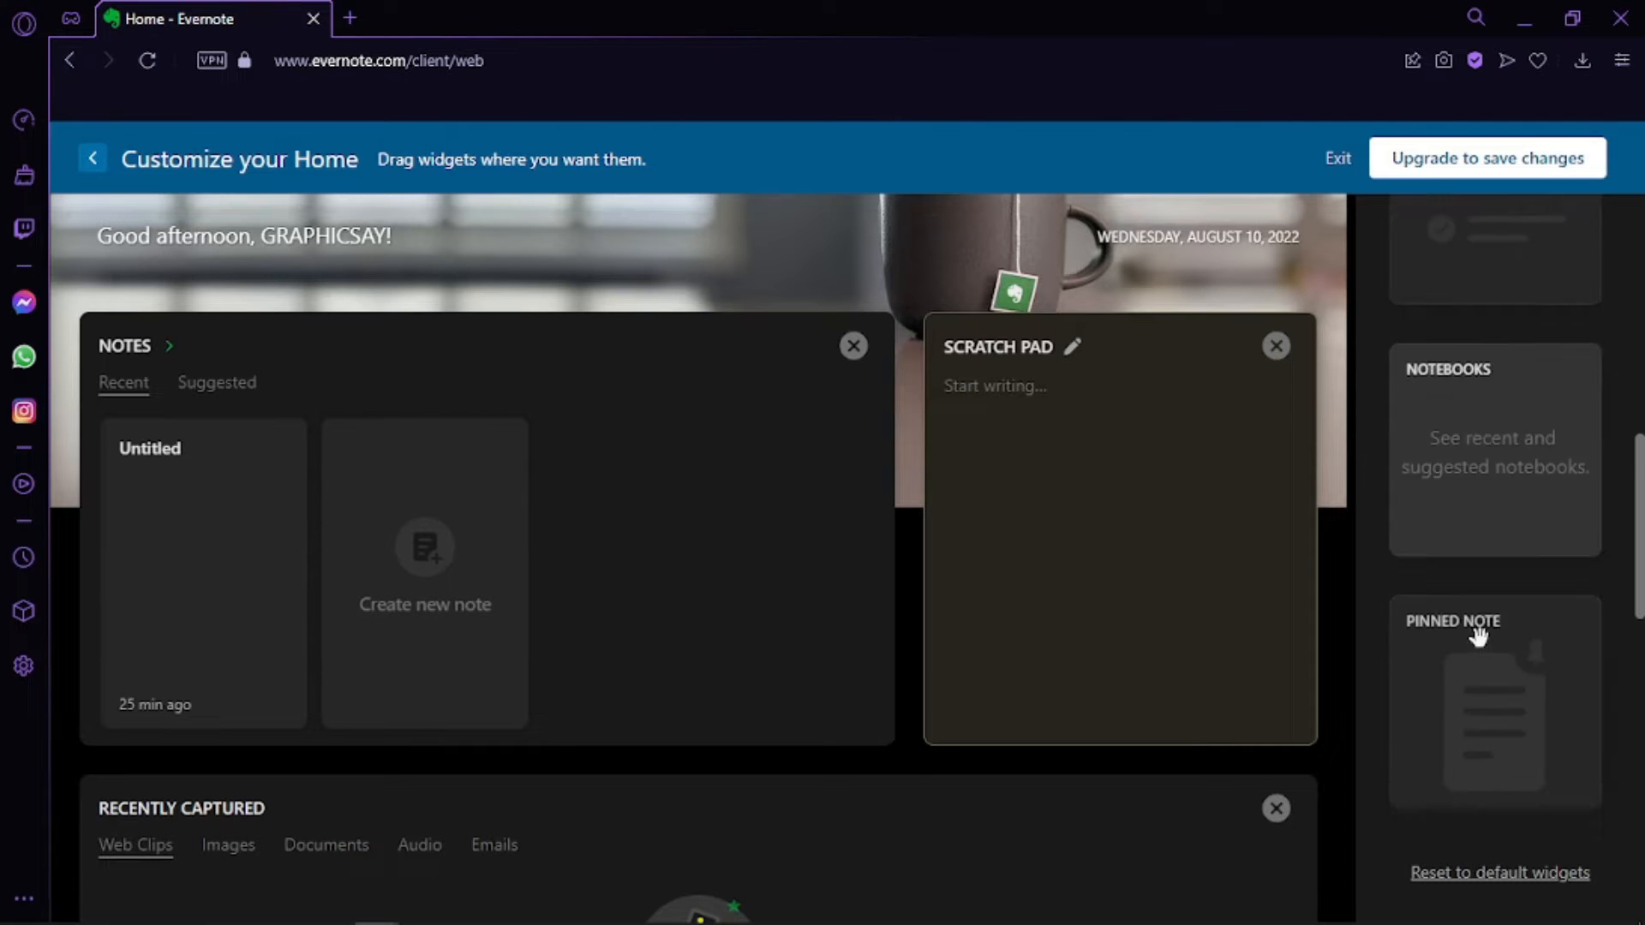
pyautogui.scroll(-5, 1493, 493)
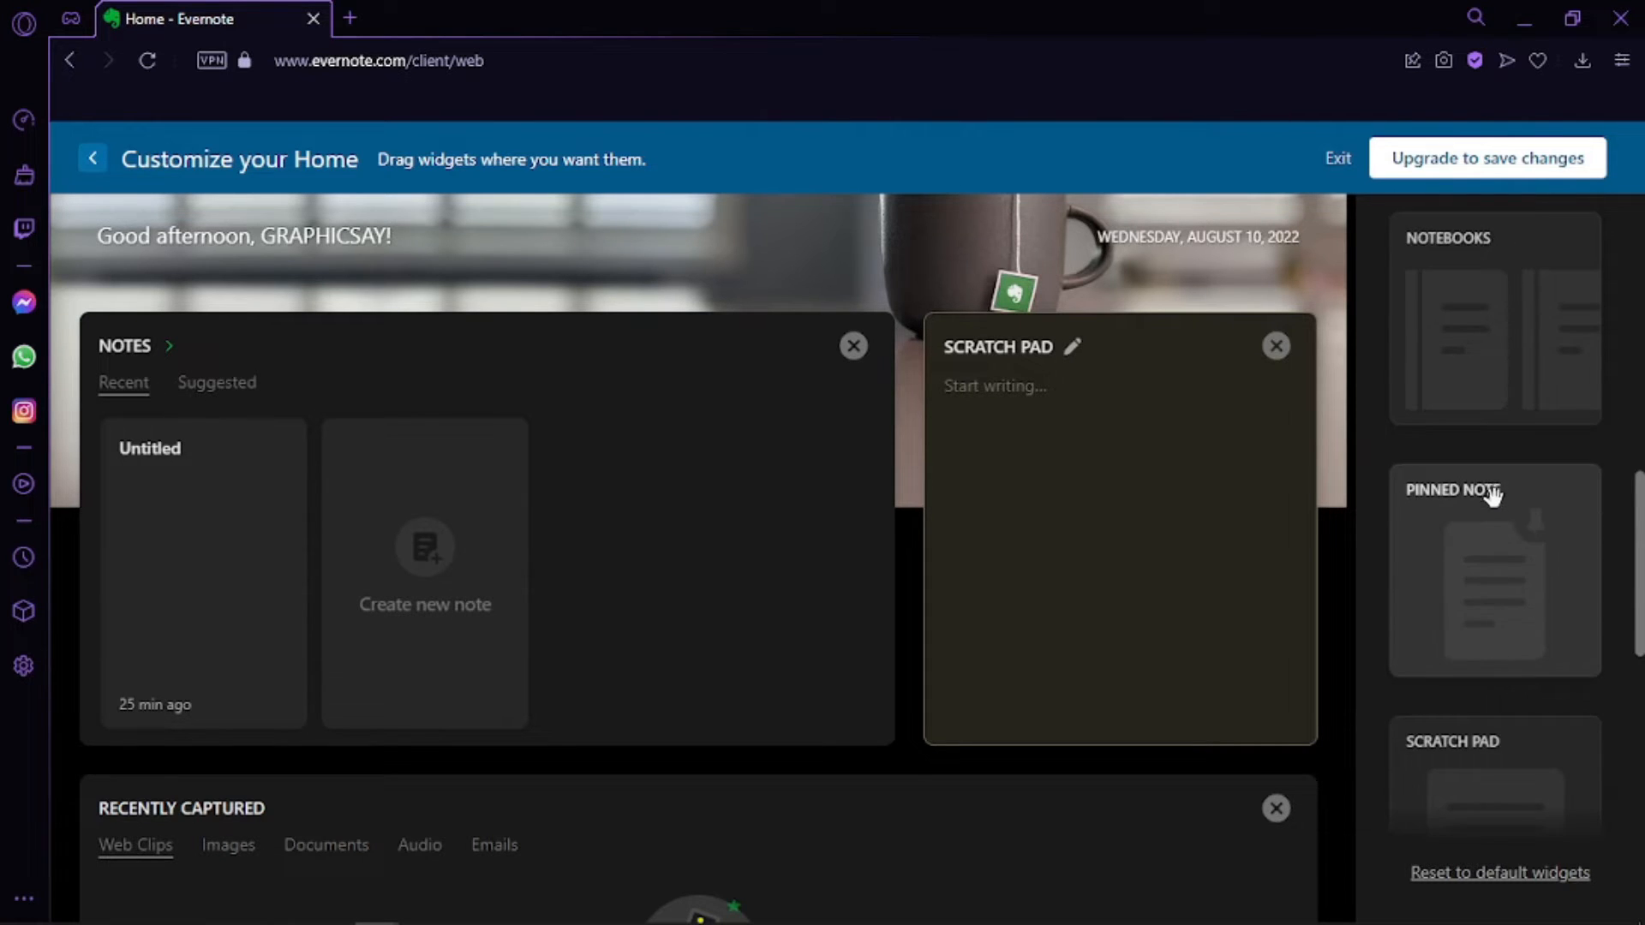
pyautogui.scroll(12, 1463, 536)
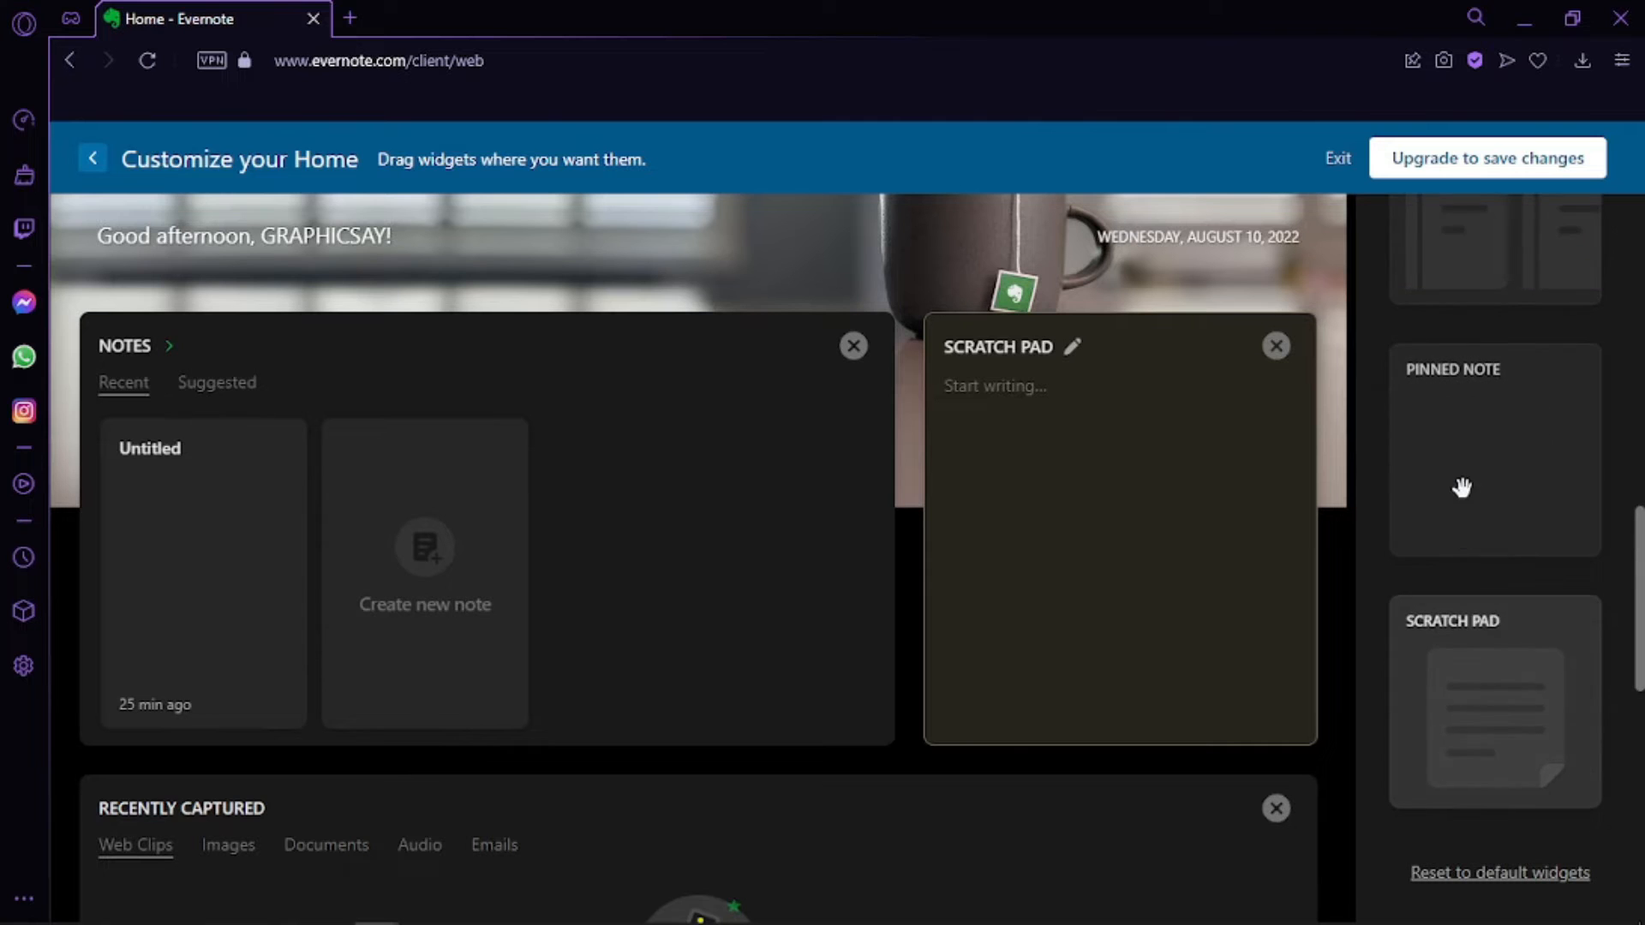
pyautogui.scroll(-10, 1461, 514)
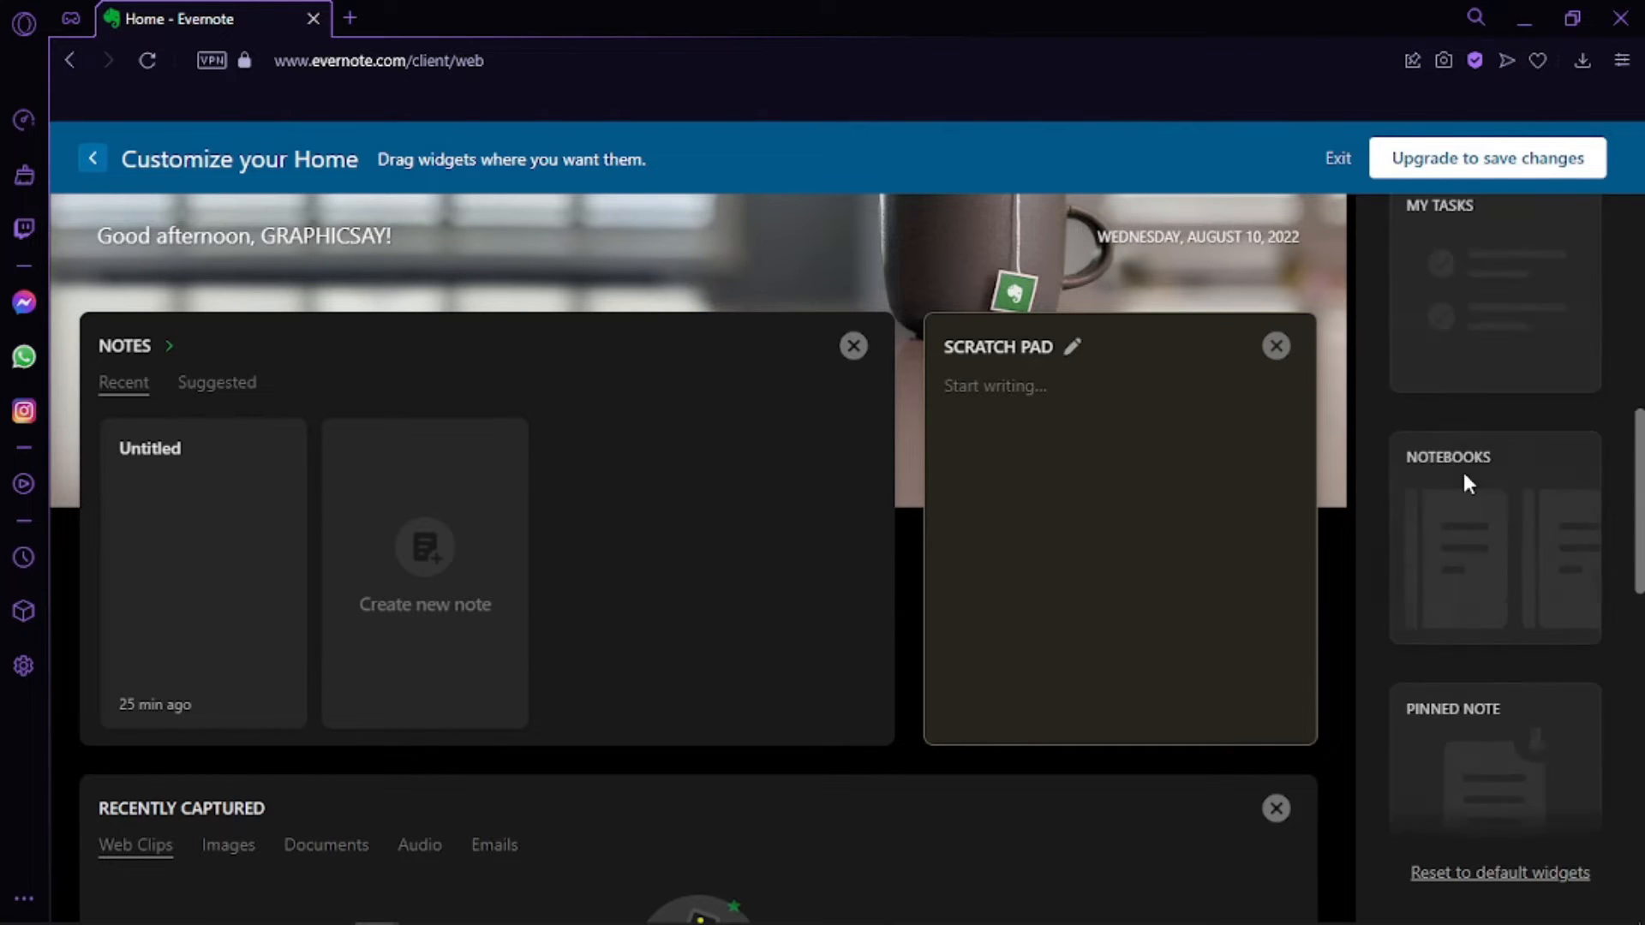
pyautogui.scroll(-5, 1423, 553)
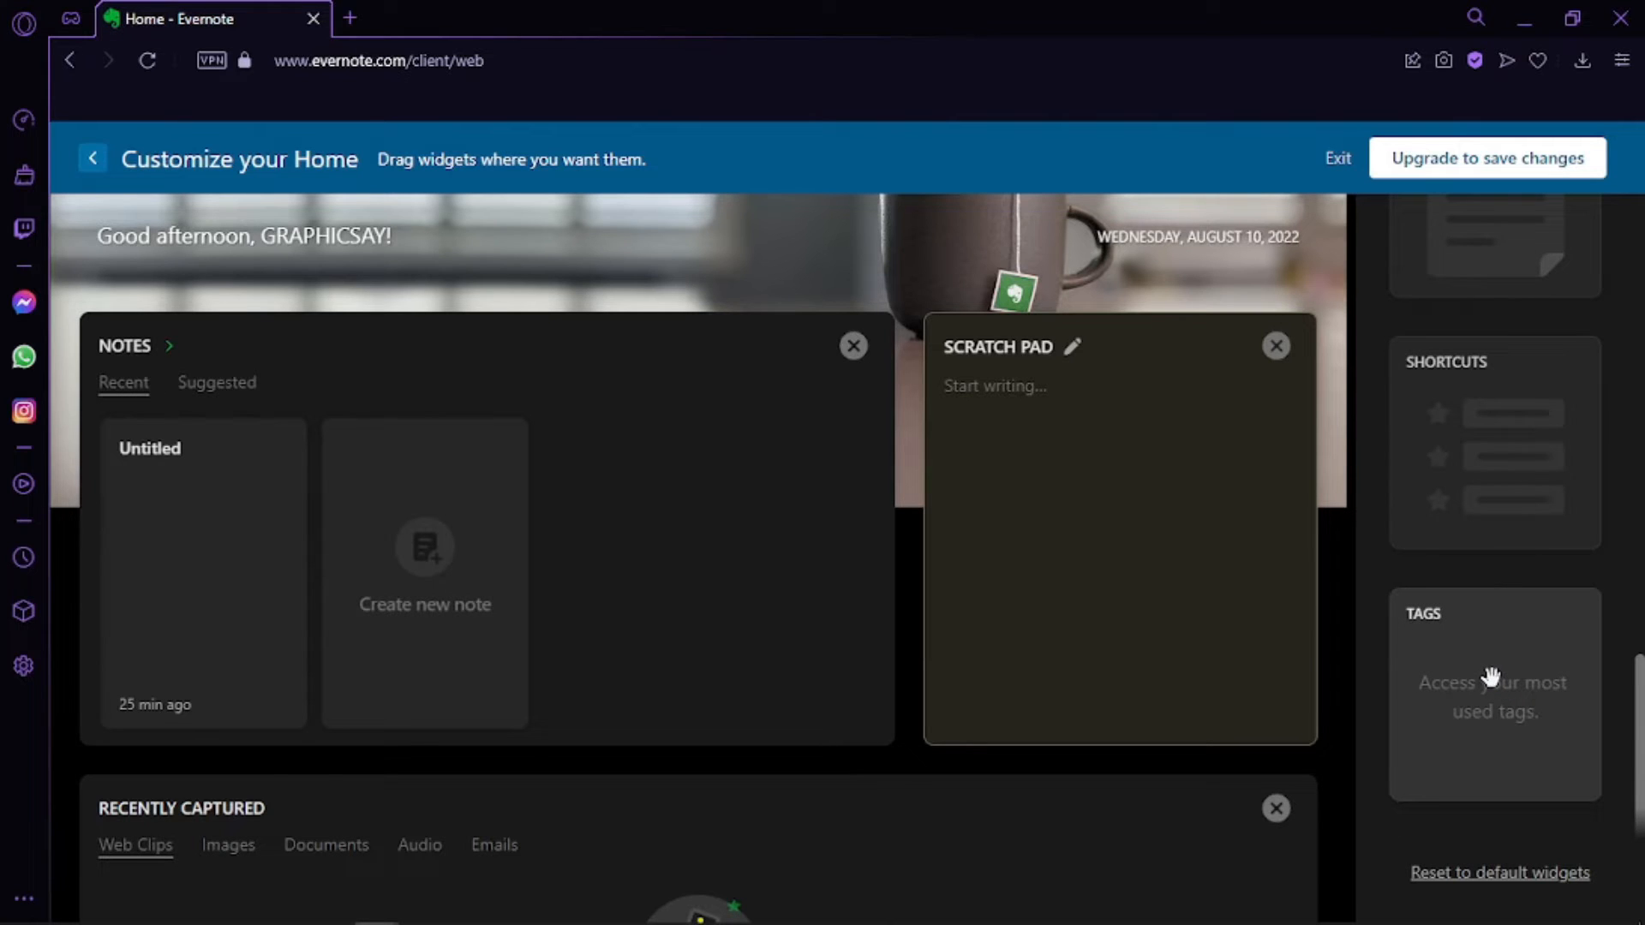
pyautogui.scroll(15, 1491, 677)
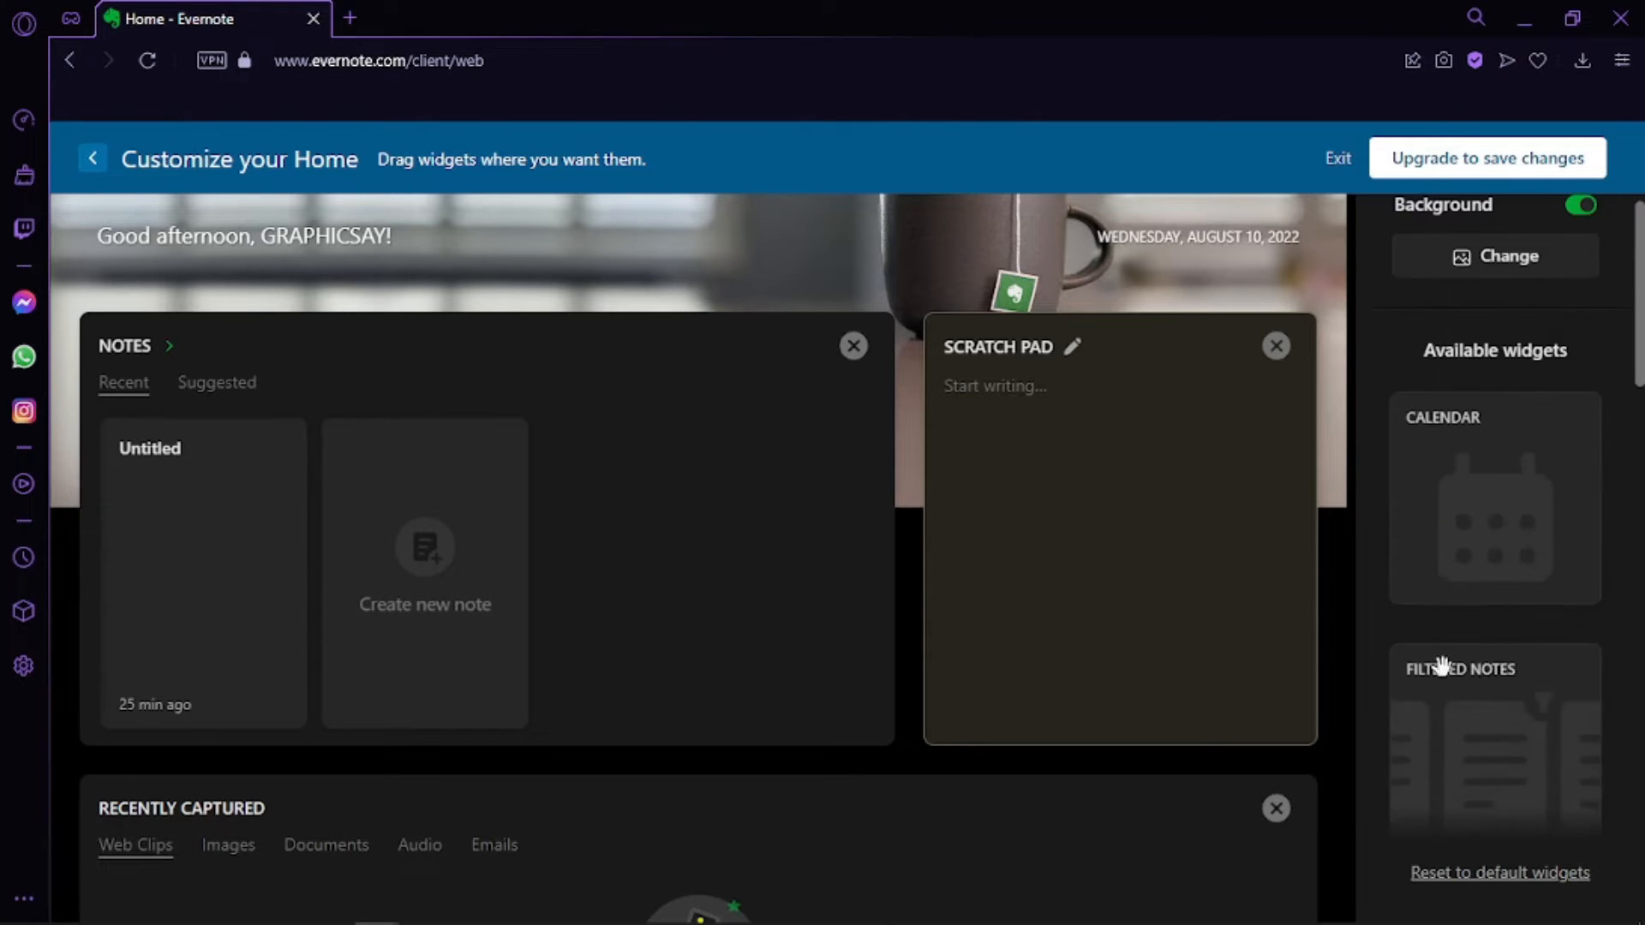
# Add the My Tasks widget to the home dashboard, in the slot beside the Notes widget
pyautogui.scroll(-10, 1477, 672)
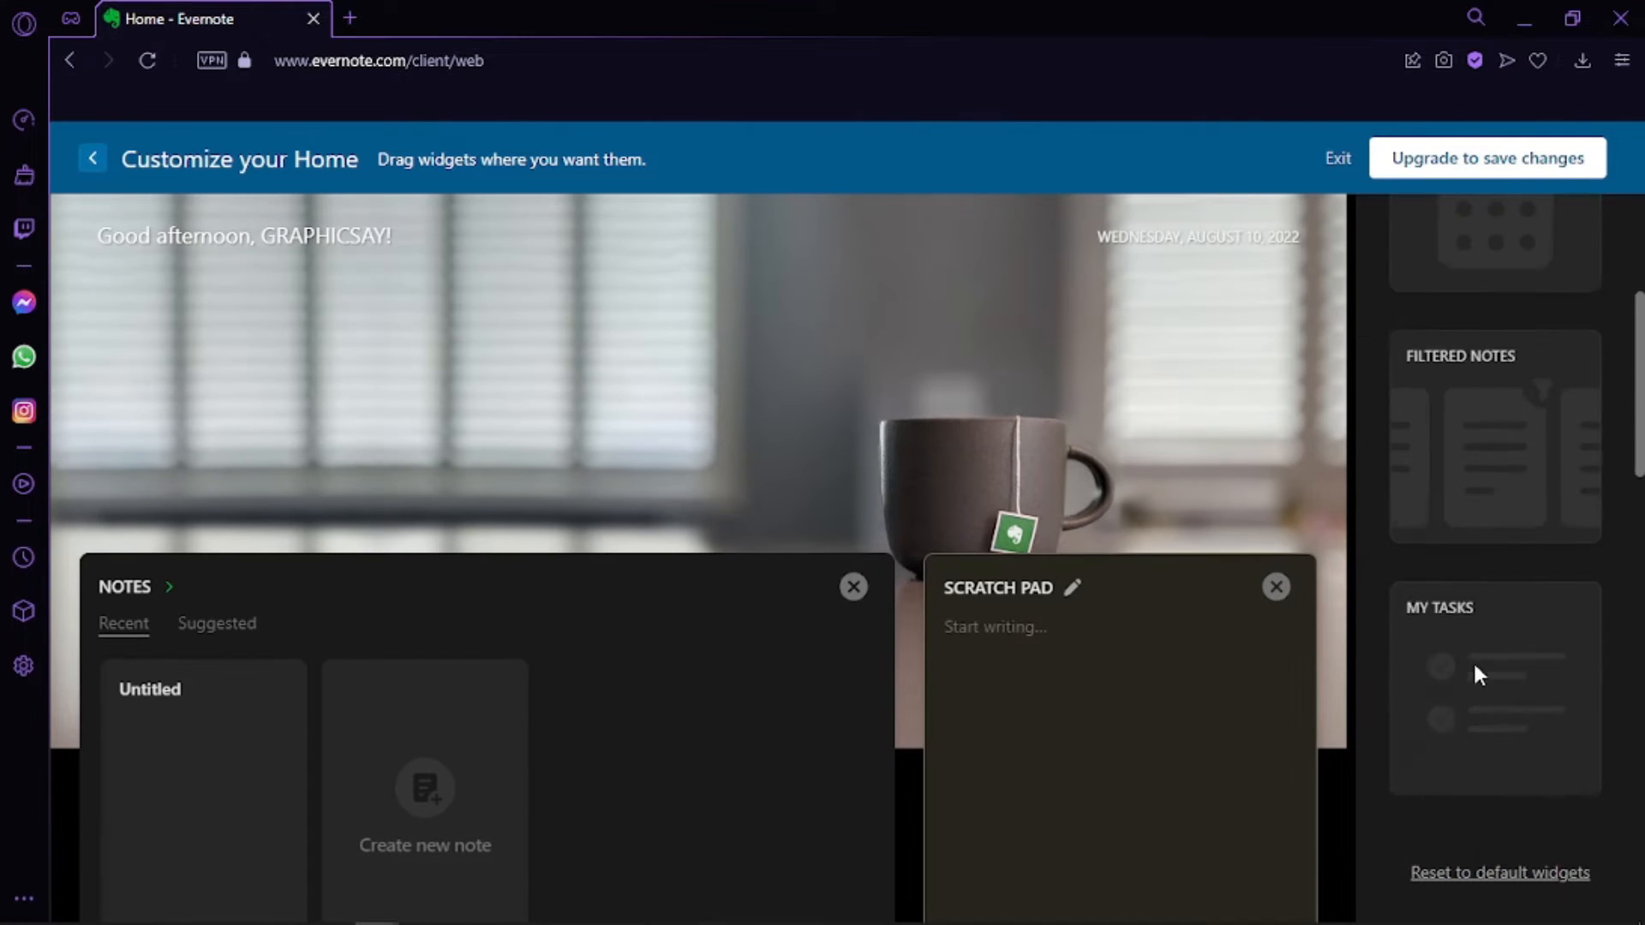
pyautogui.scroll(10, 1498, 636)
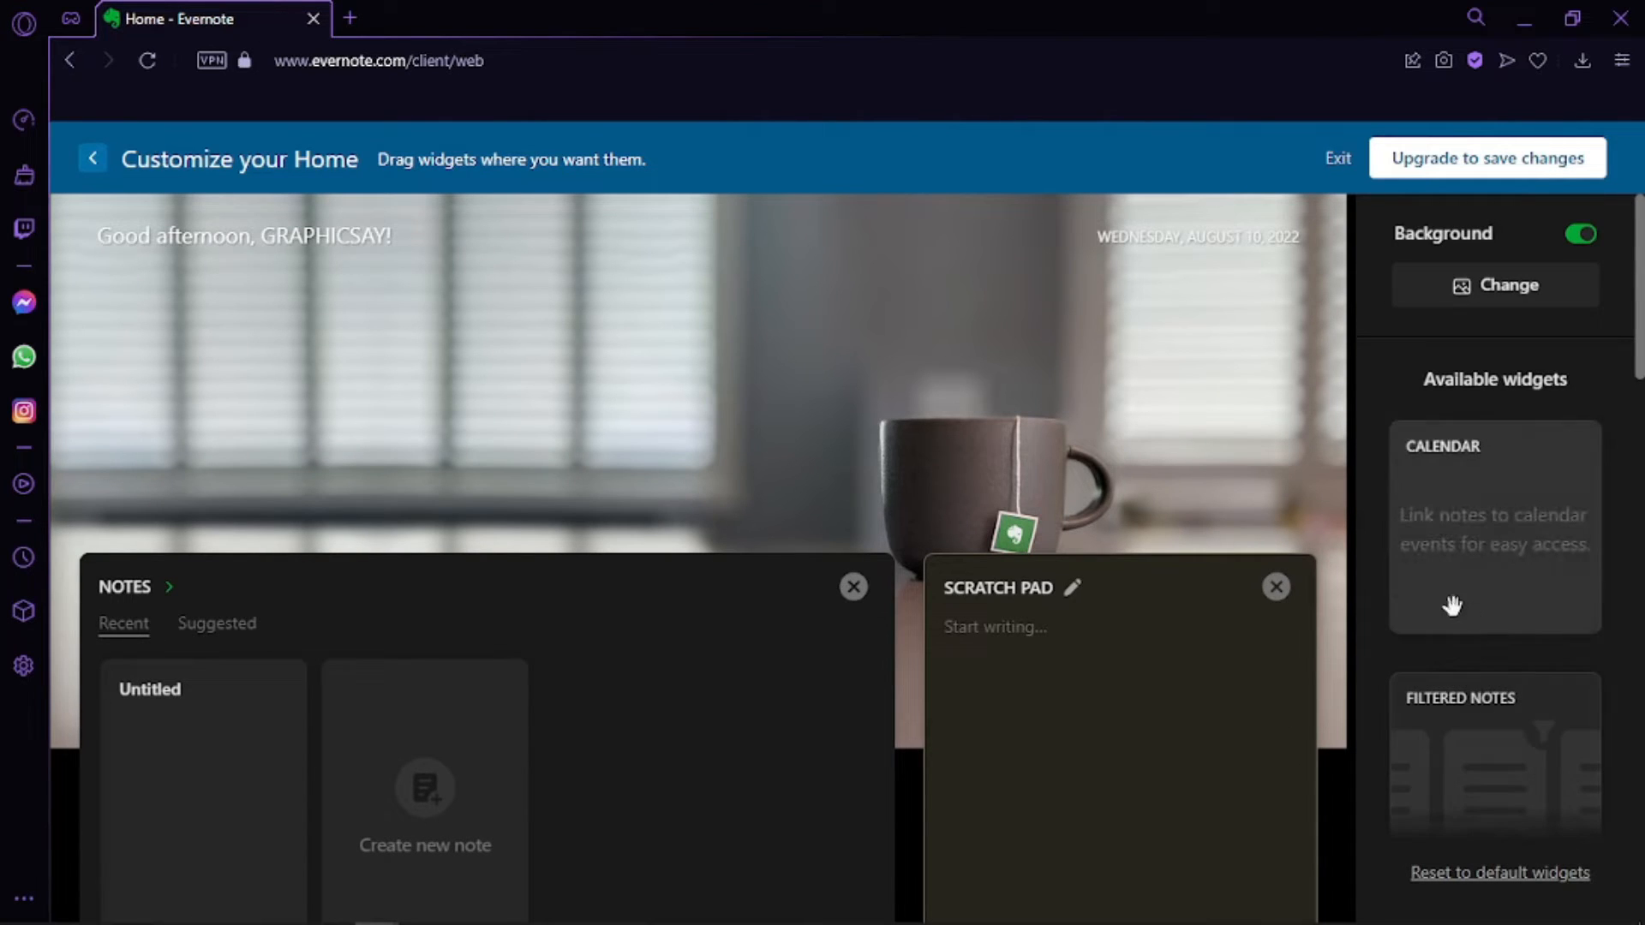
pyautogui.scroll(-12, 1476, 551)
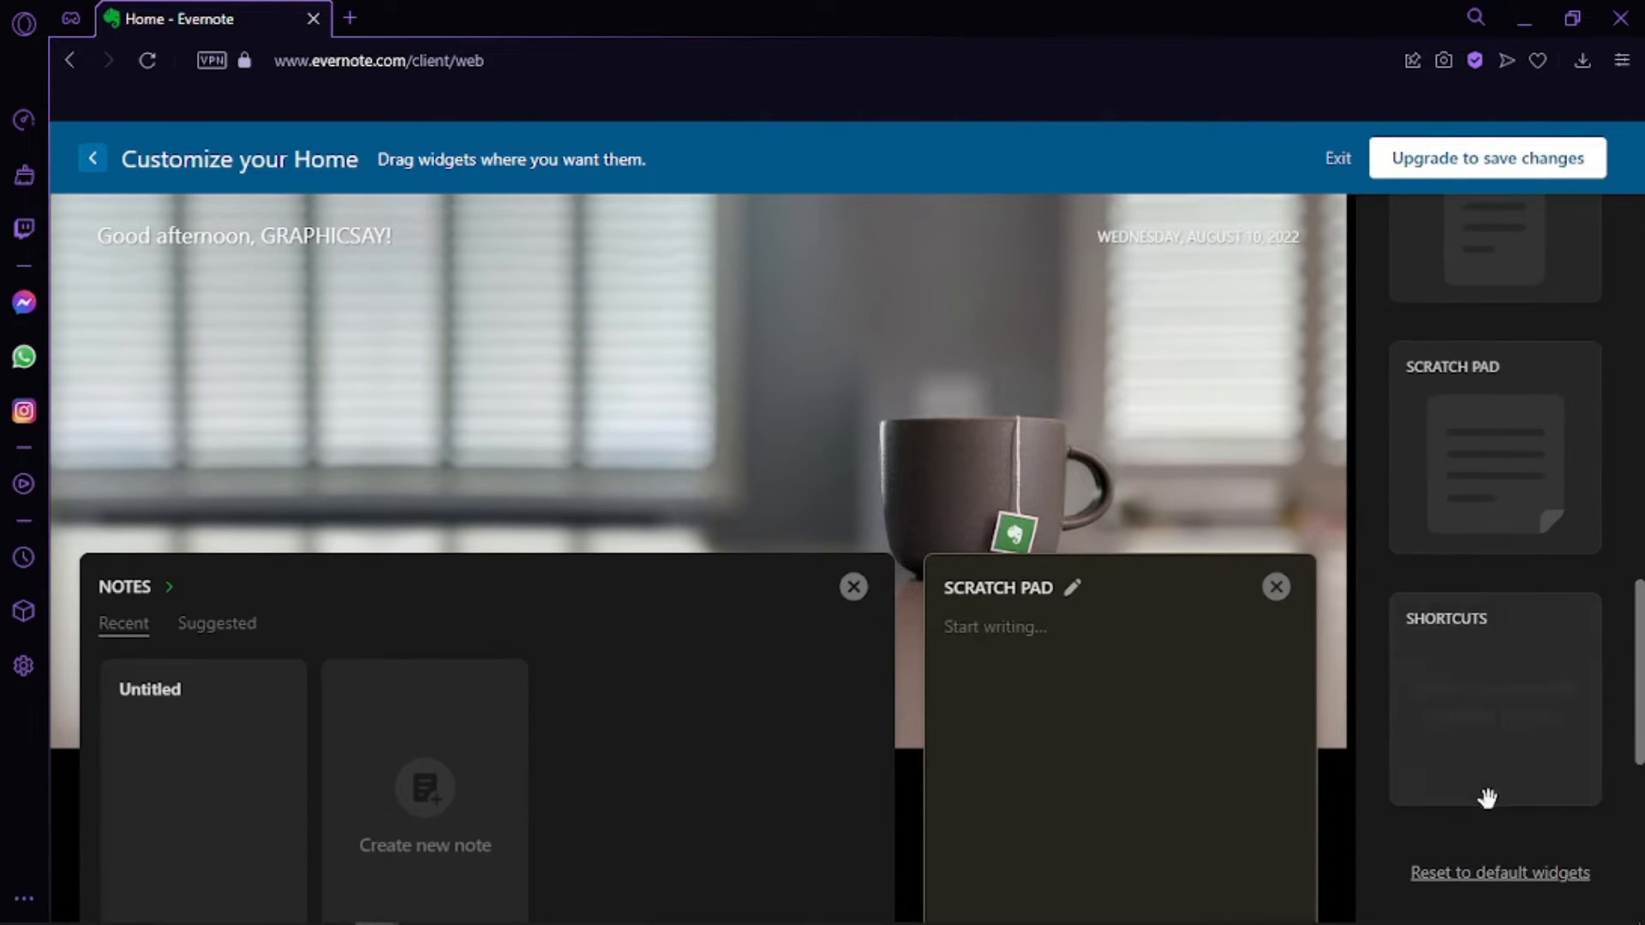
pyautogui.scroll(9, 1450, 651)
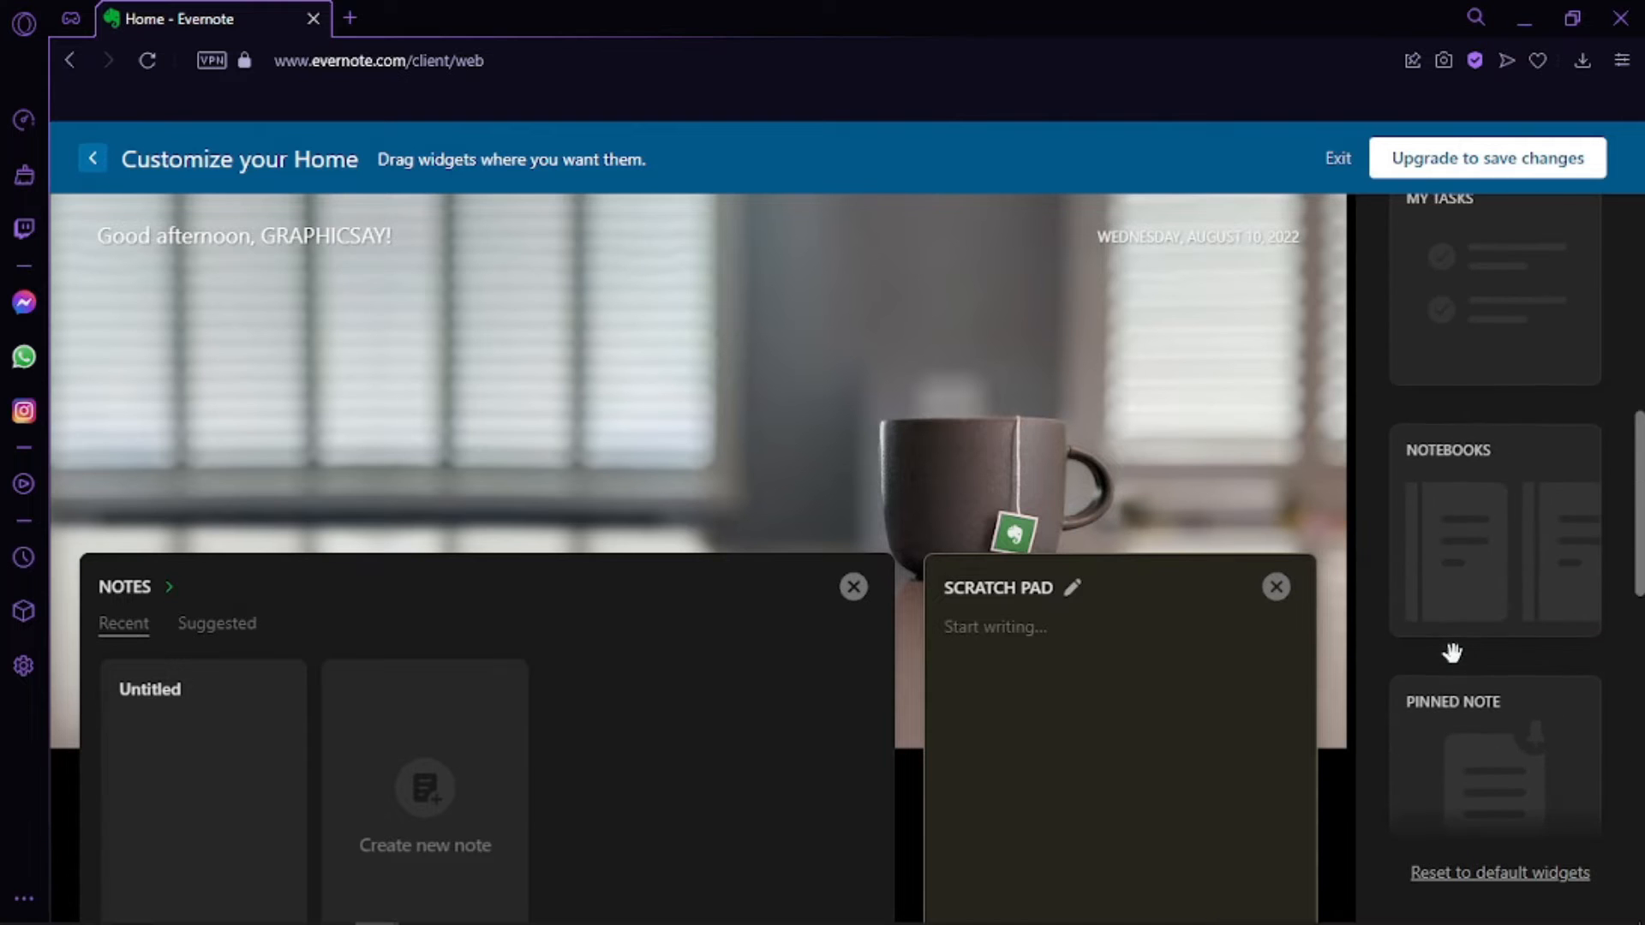
pyautogui.scroll(3, 1441, 623)
pyautogui.scroll(2, 1461, 513)
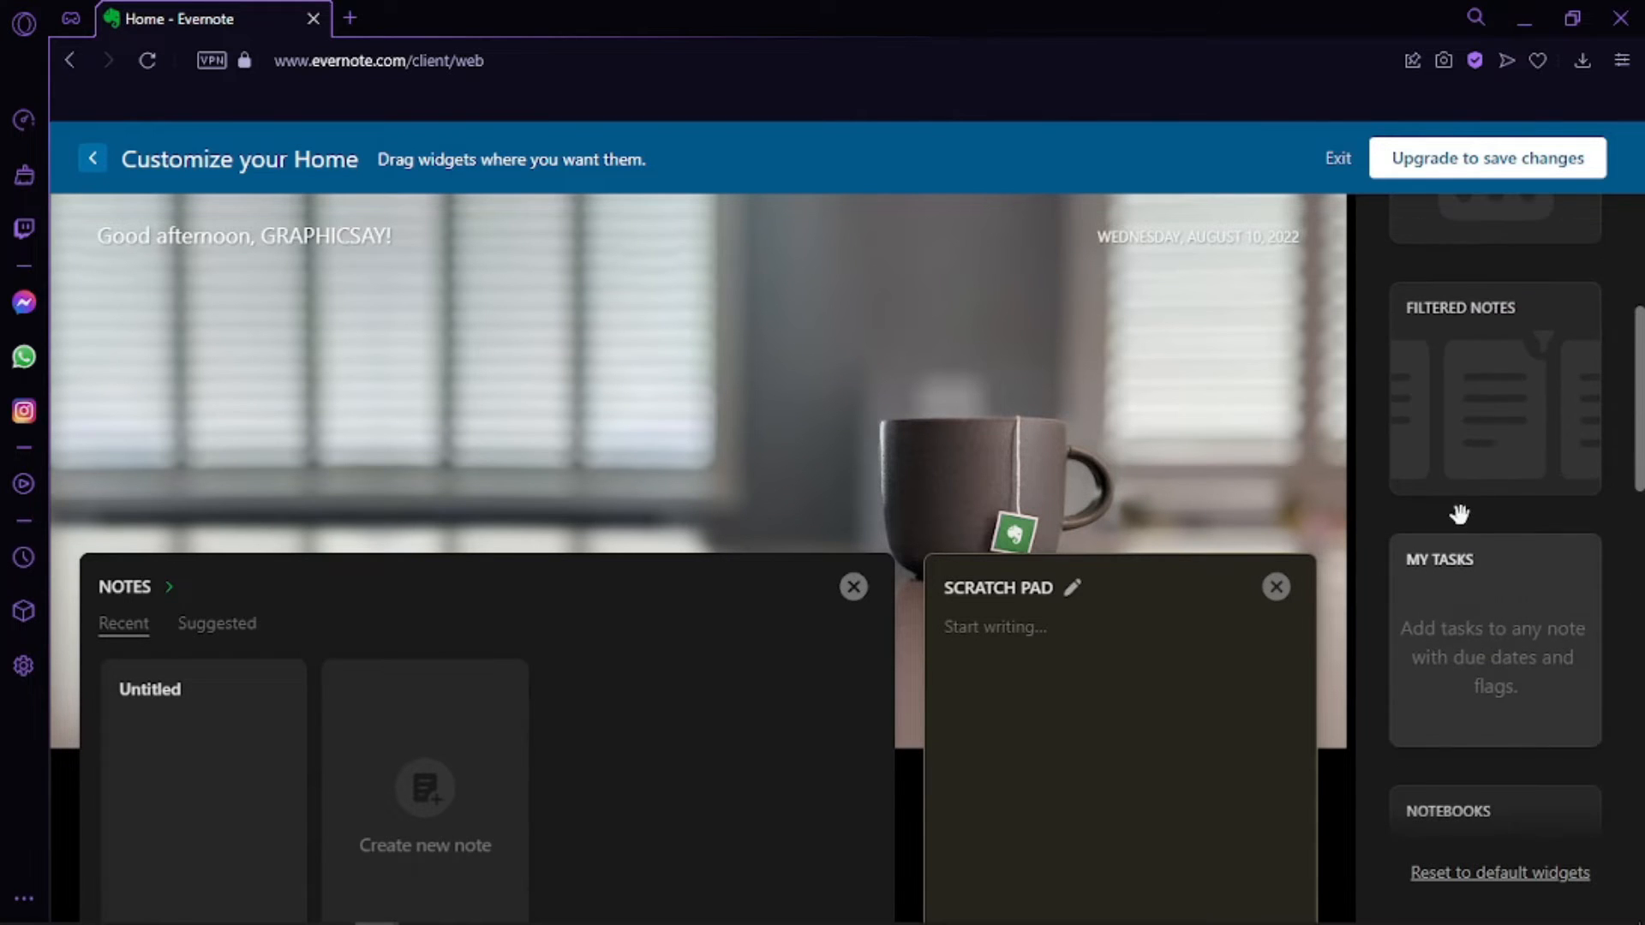
pyautogui.moveTo(1498, 599); pyautogui.dragTo(999, 731)
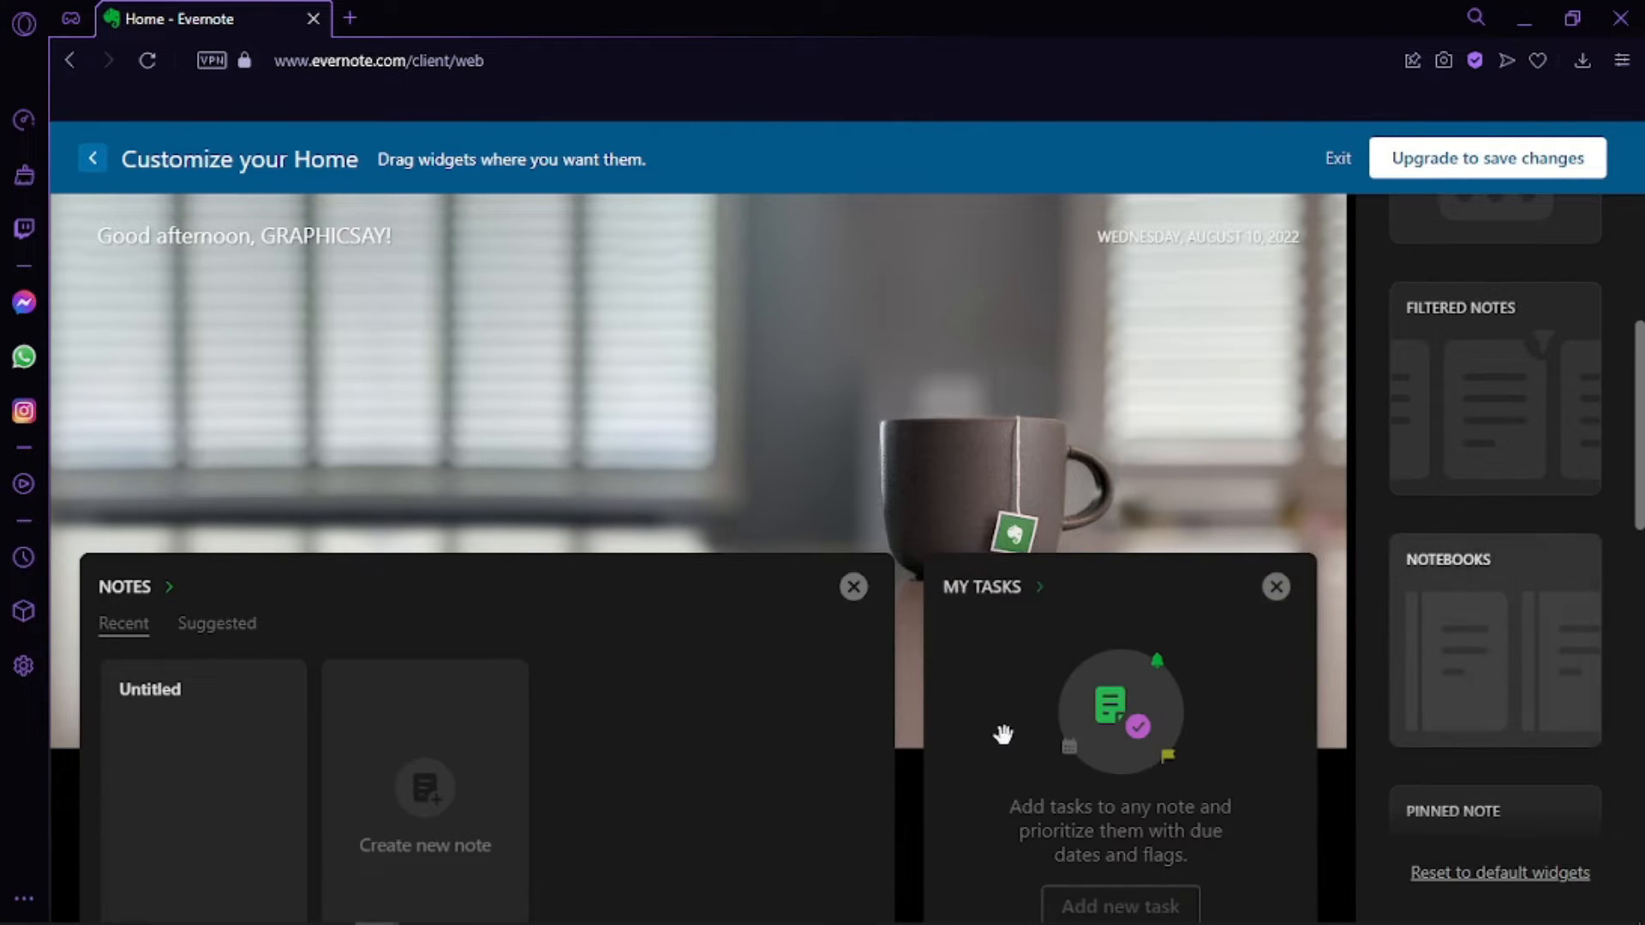
# Turn off the home dashboard's background image
pyautogui.scroll(3, 1393, 610)
pyautogui.scroll(2, 1393, 600)
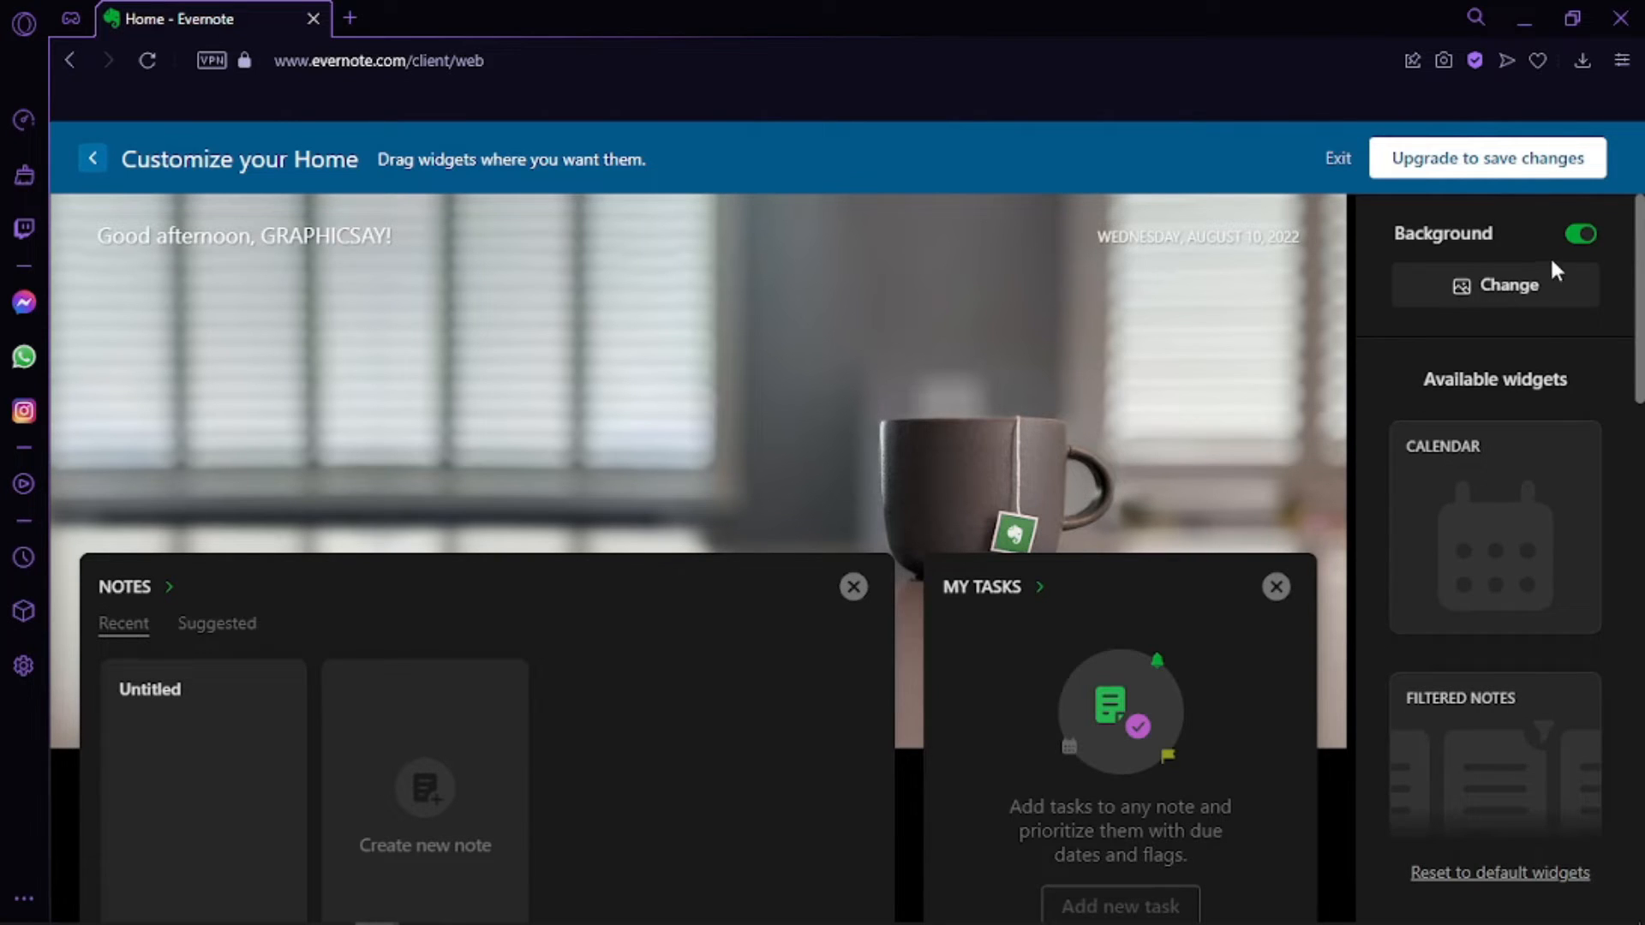
pyautogui.scroll(-2, 1513, 261)
pyautogui.scroll(2, 1533, 253)
pyautogui.click(1576, 239)
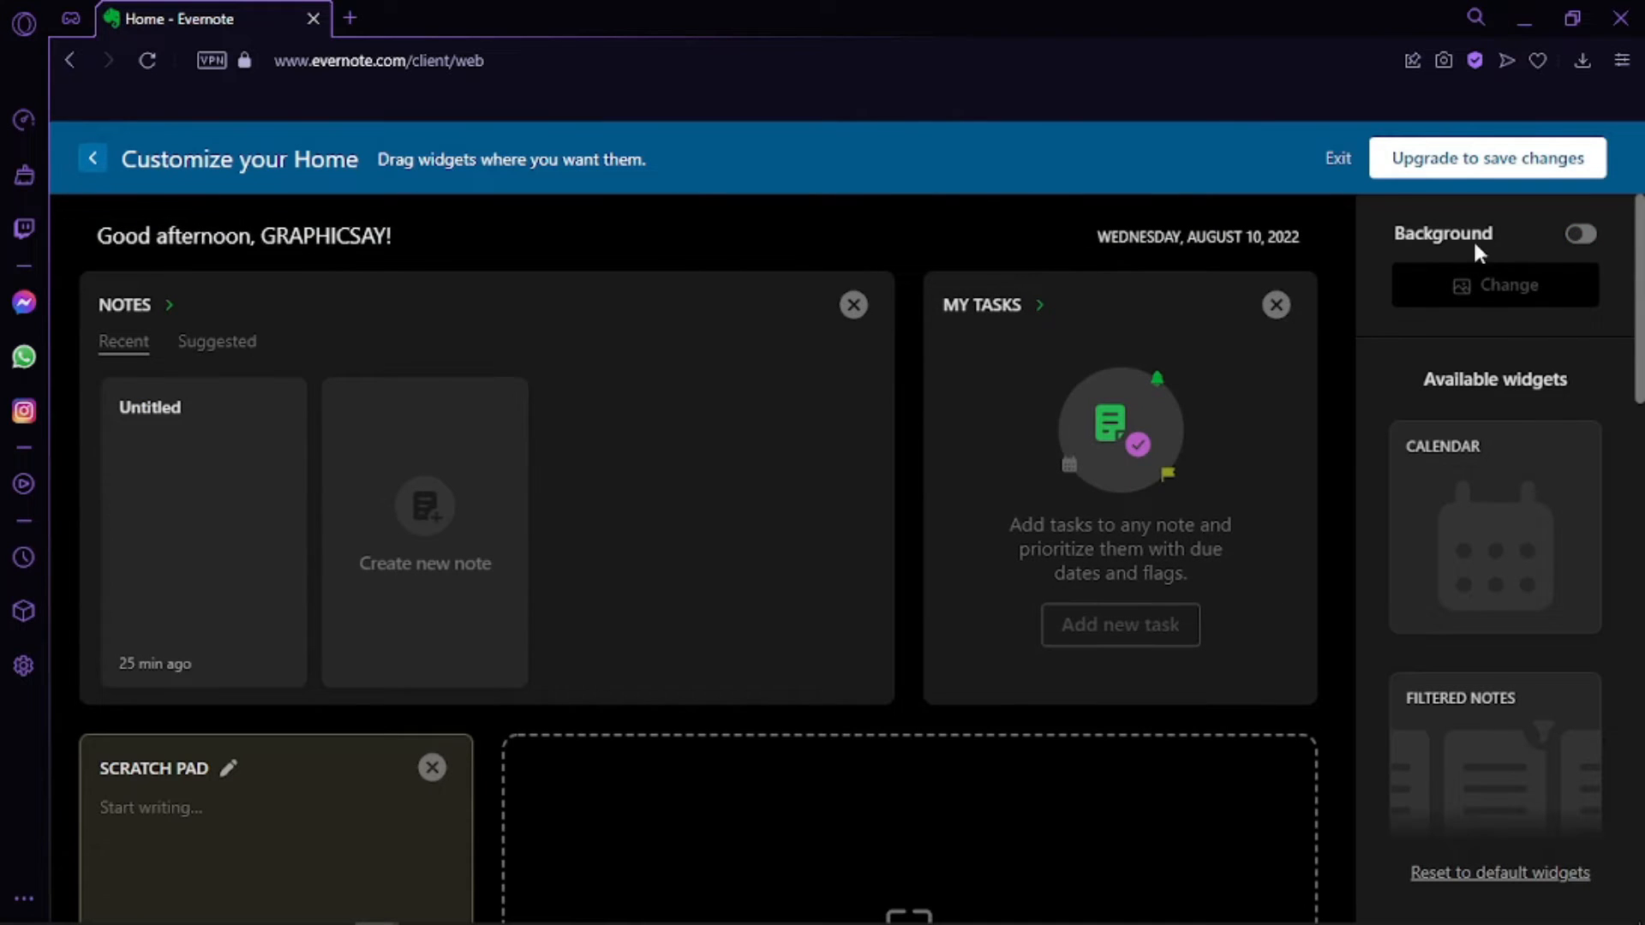
# Exit home customization and discard the changes without starting the free trial
pyautogui.click(1379, 160)
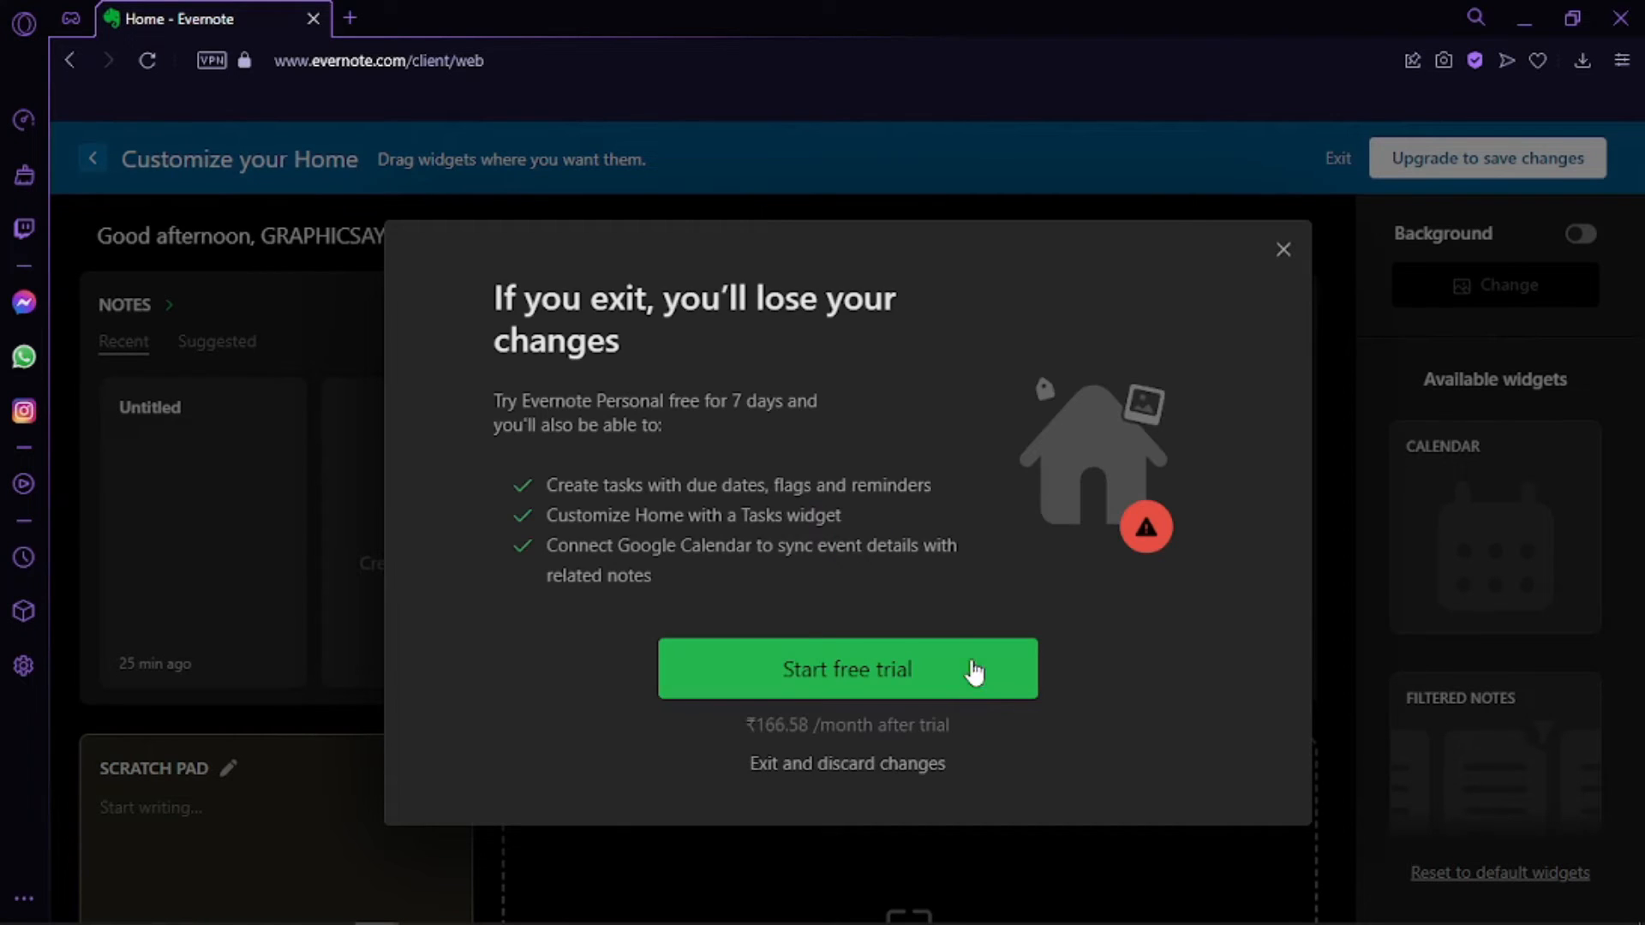
pyautogui.click(1283, 251)
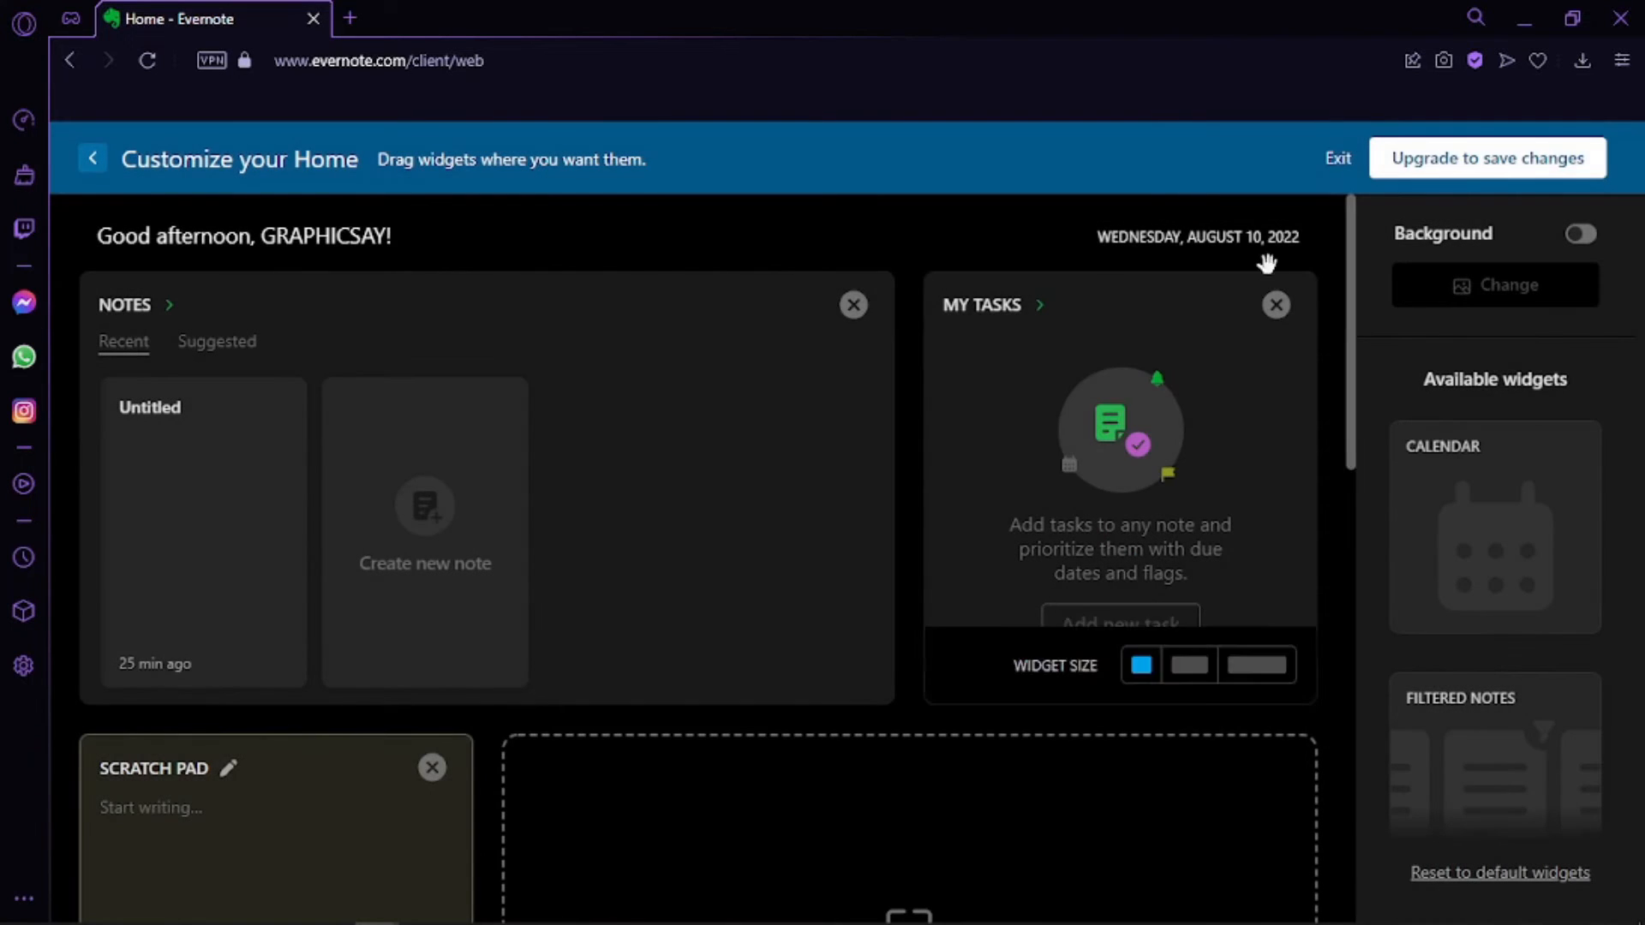
pyautogui.click(1341, 174)
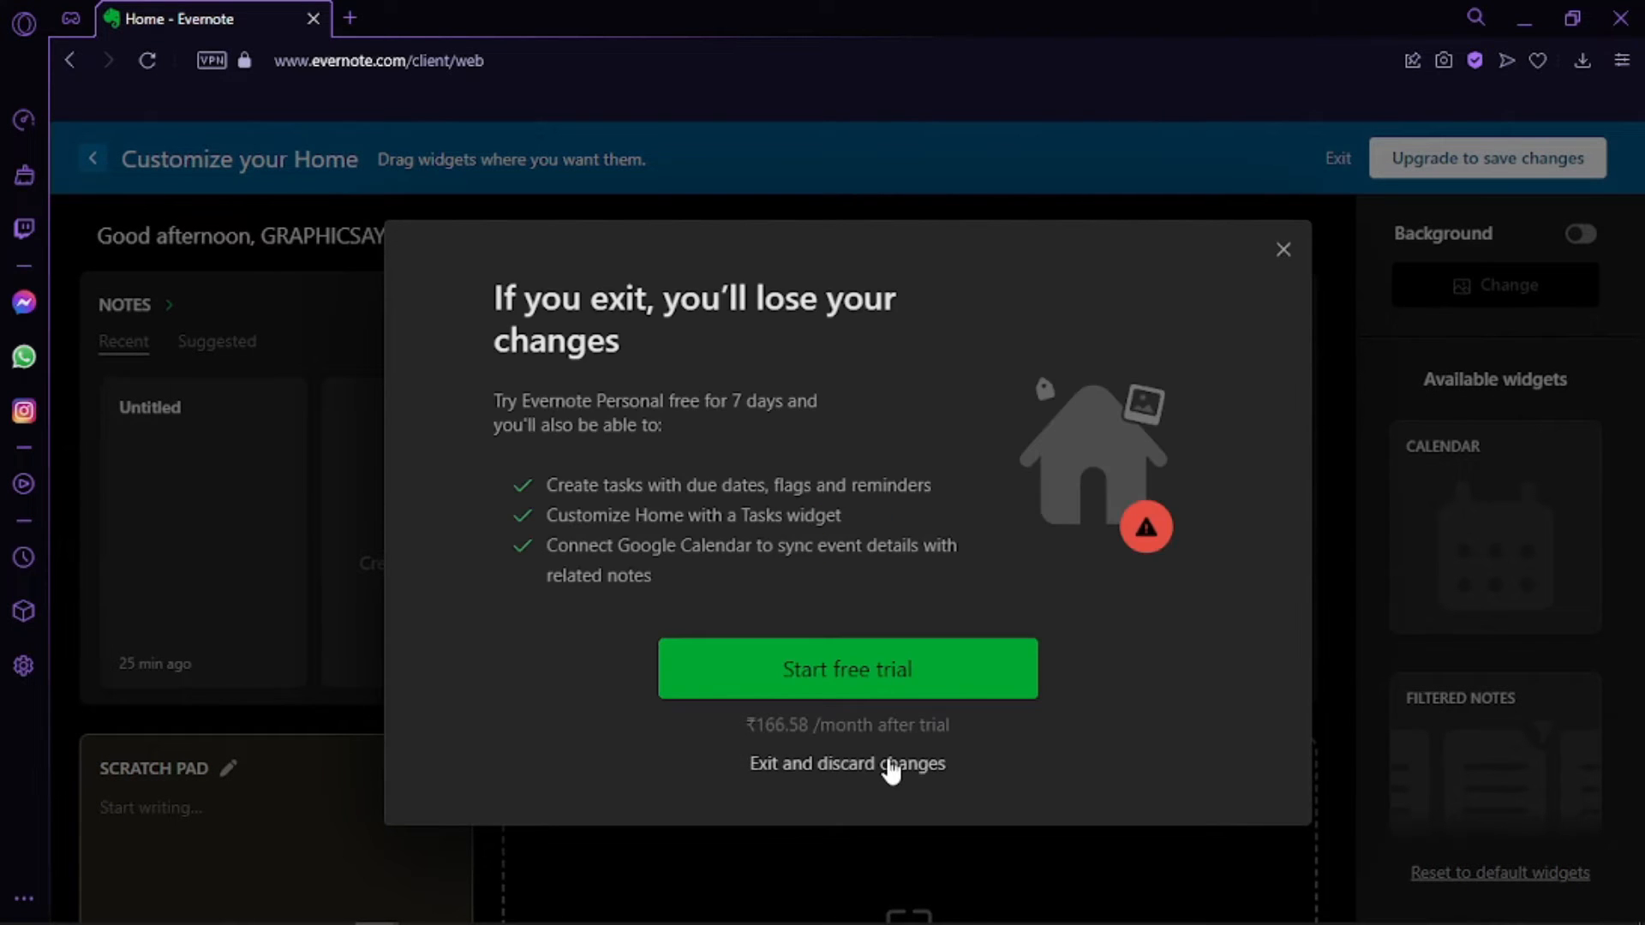
pyautogui.click(883, 766)
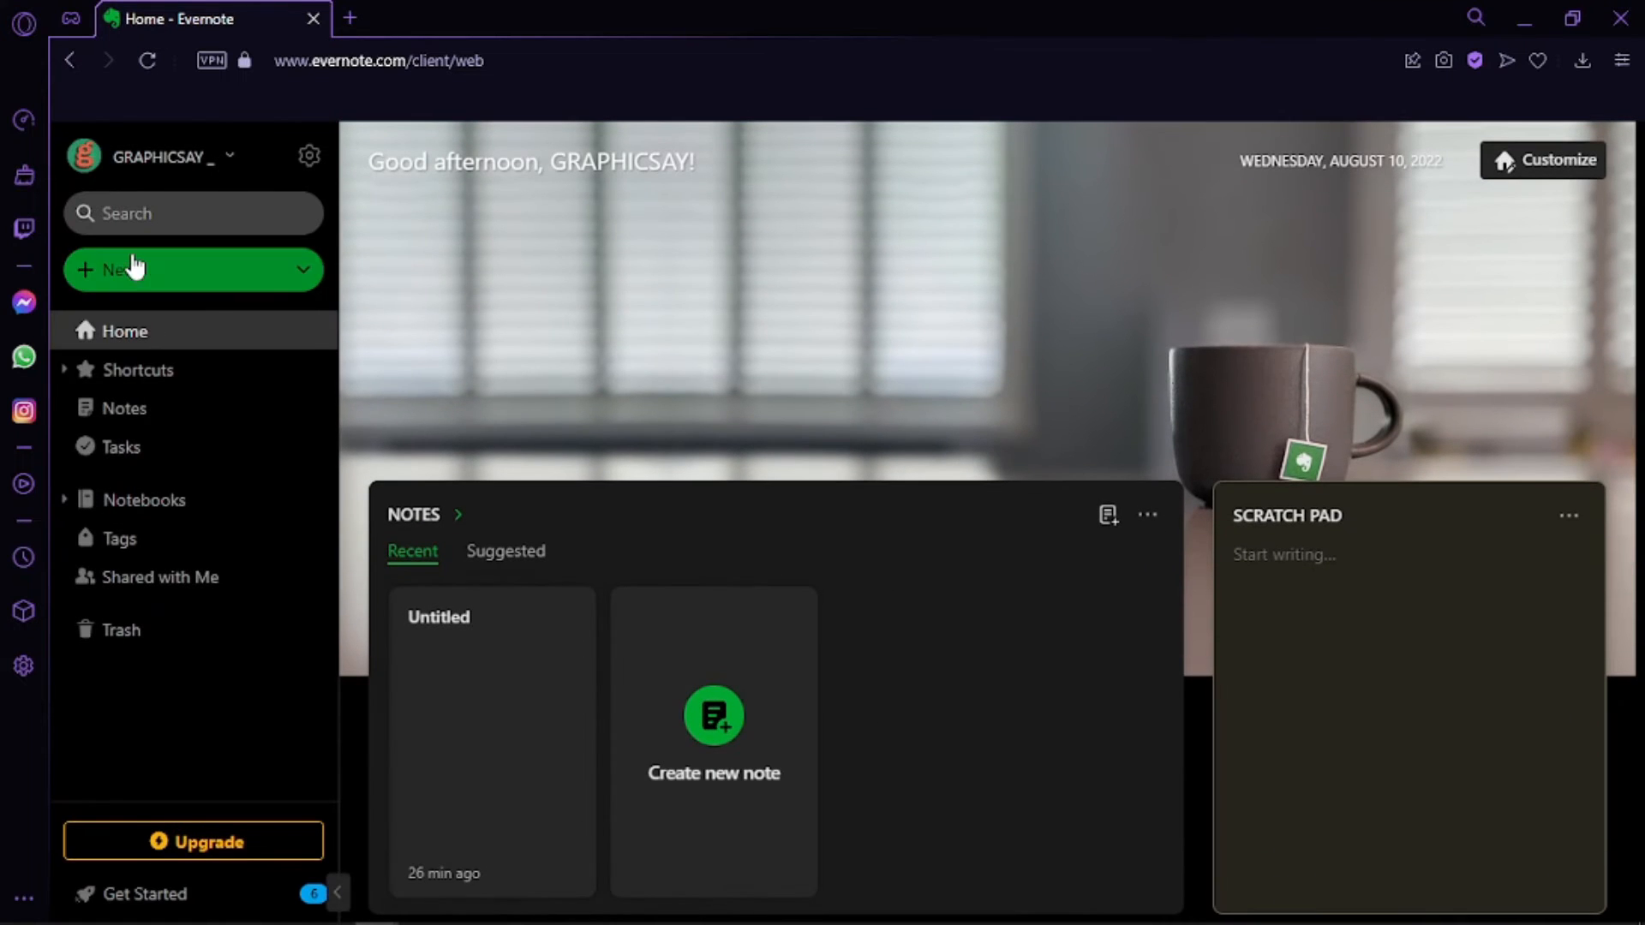
# Create a new note and title it "Topics"
pyautogui.click(135, 265)
pyautogui.click(216, 272)
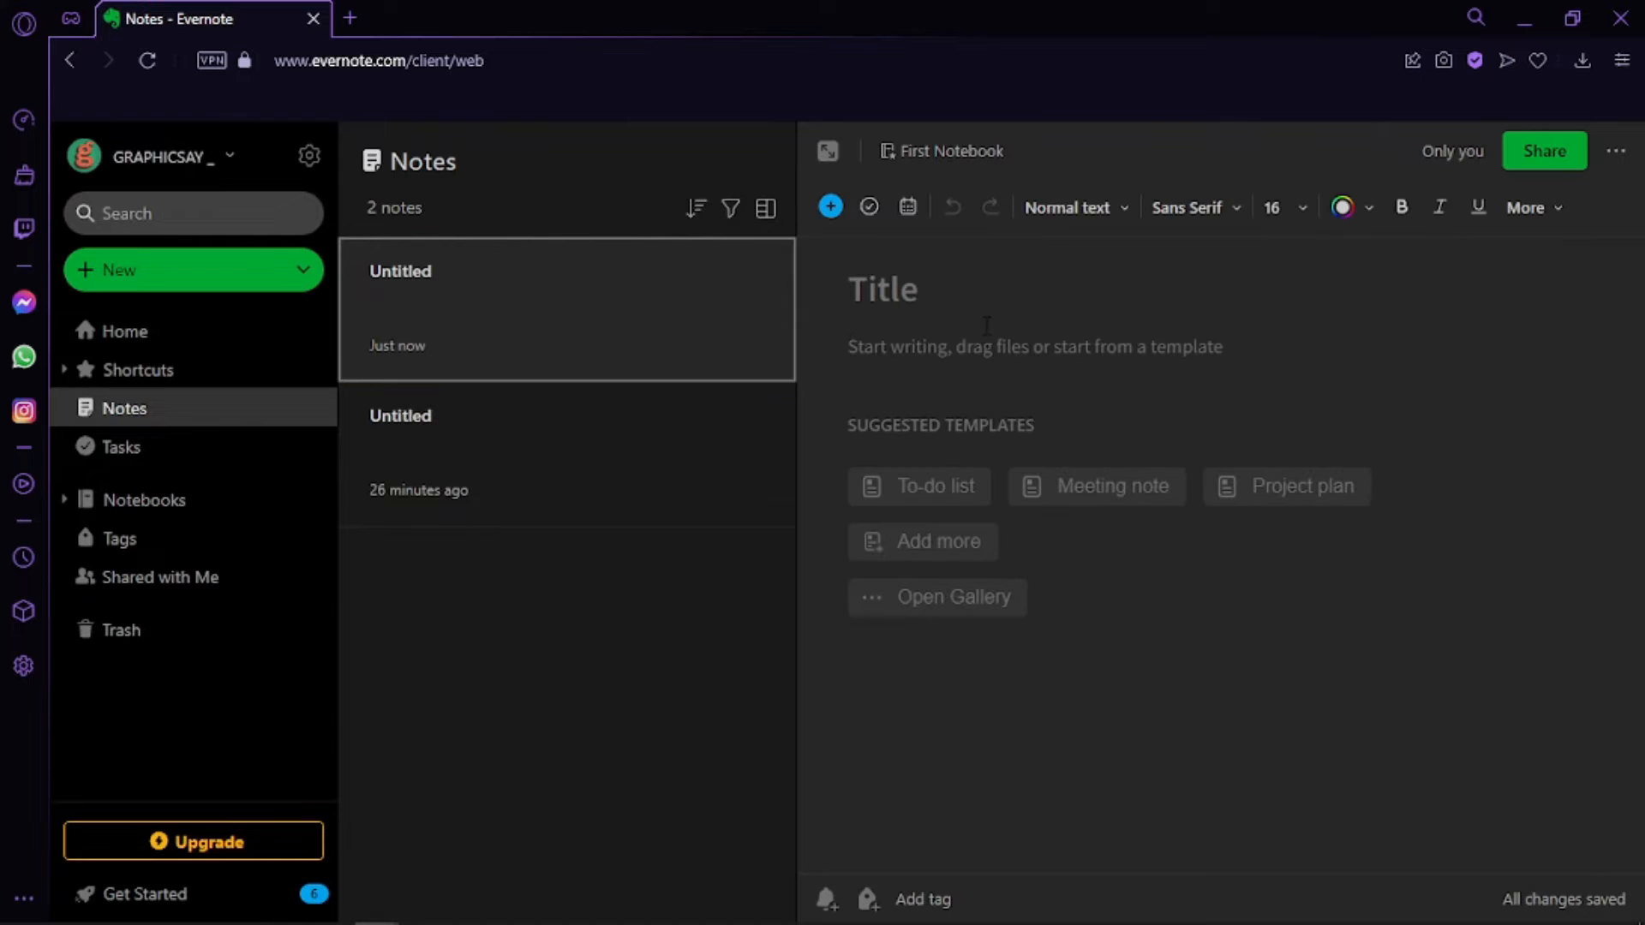
pyautogui.click(985, 304)
pyautogui.write('T')
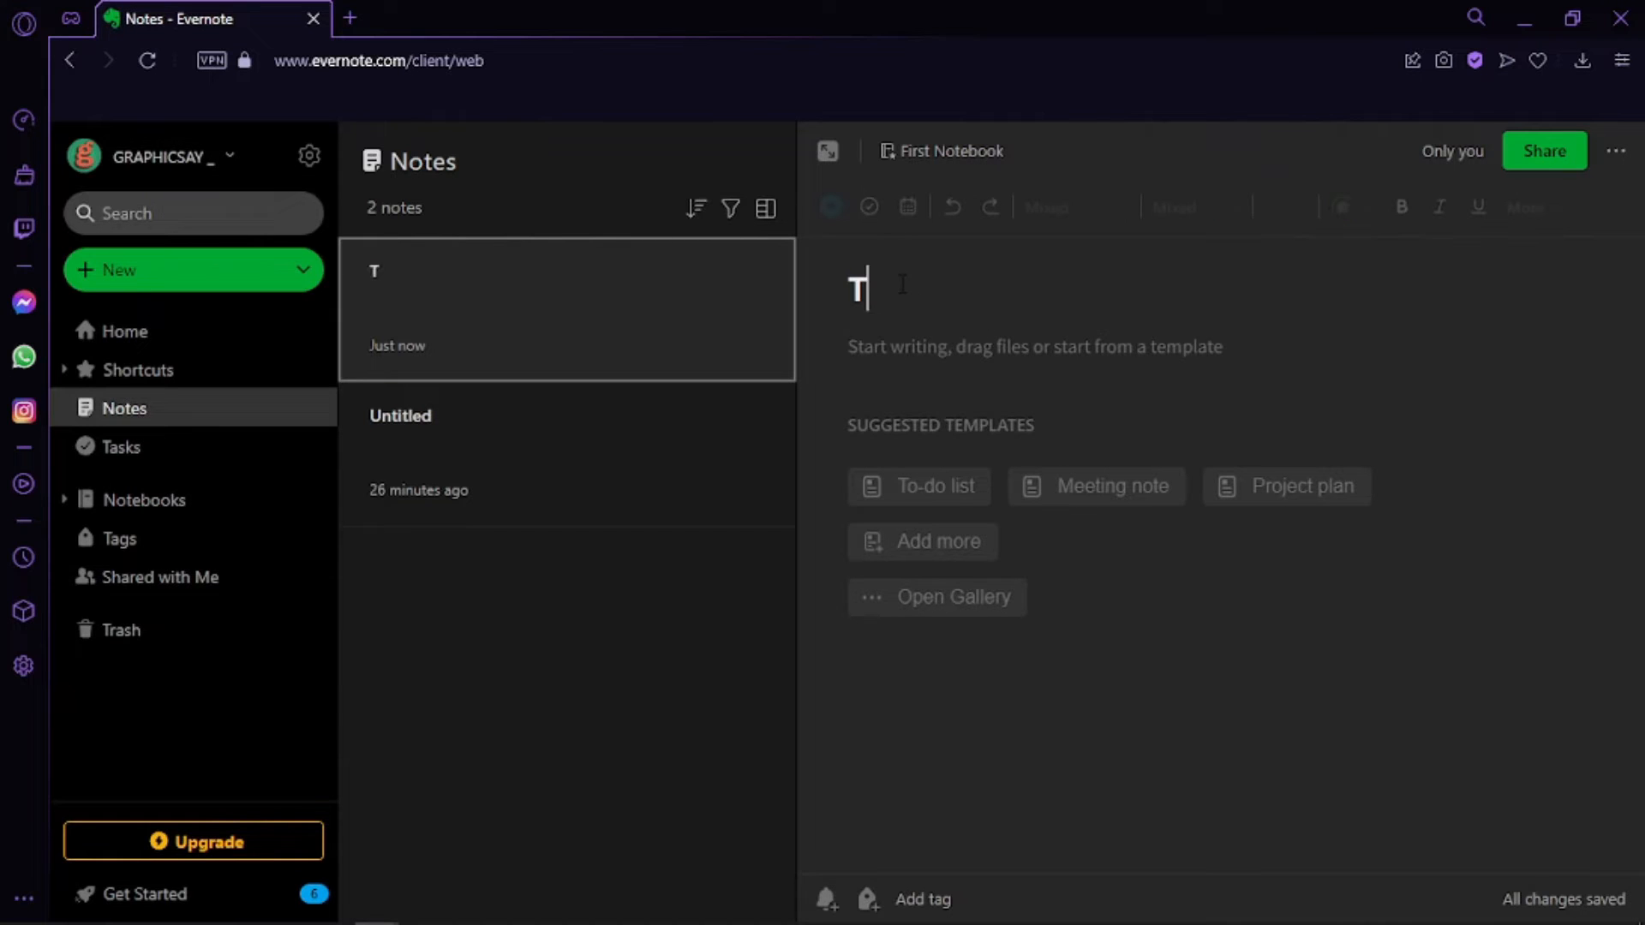
pyautogui.write('opics')
pyautogui.press('Return')
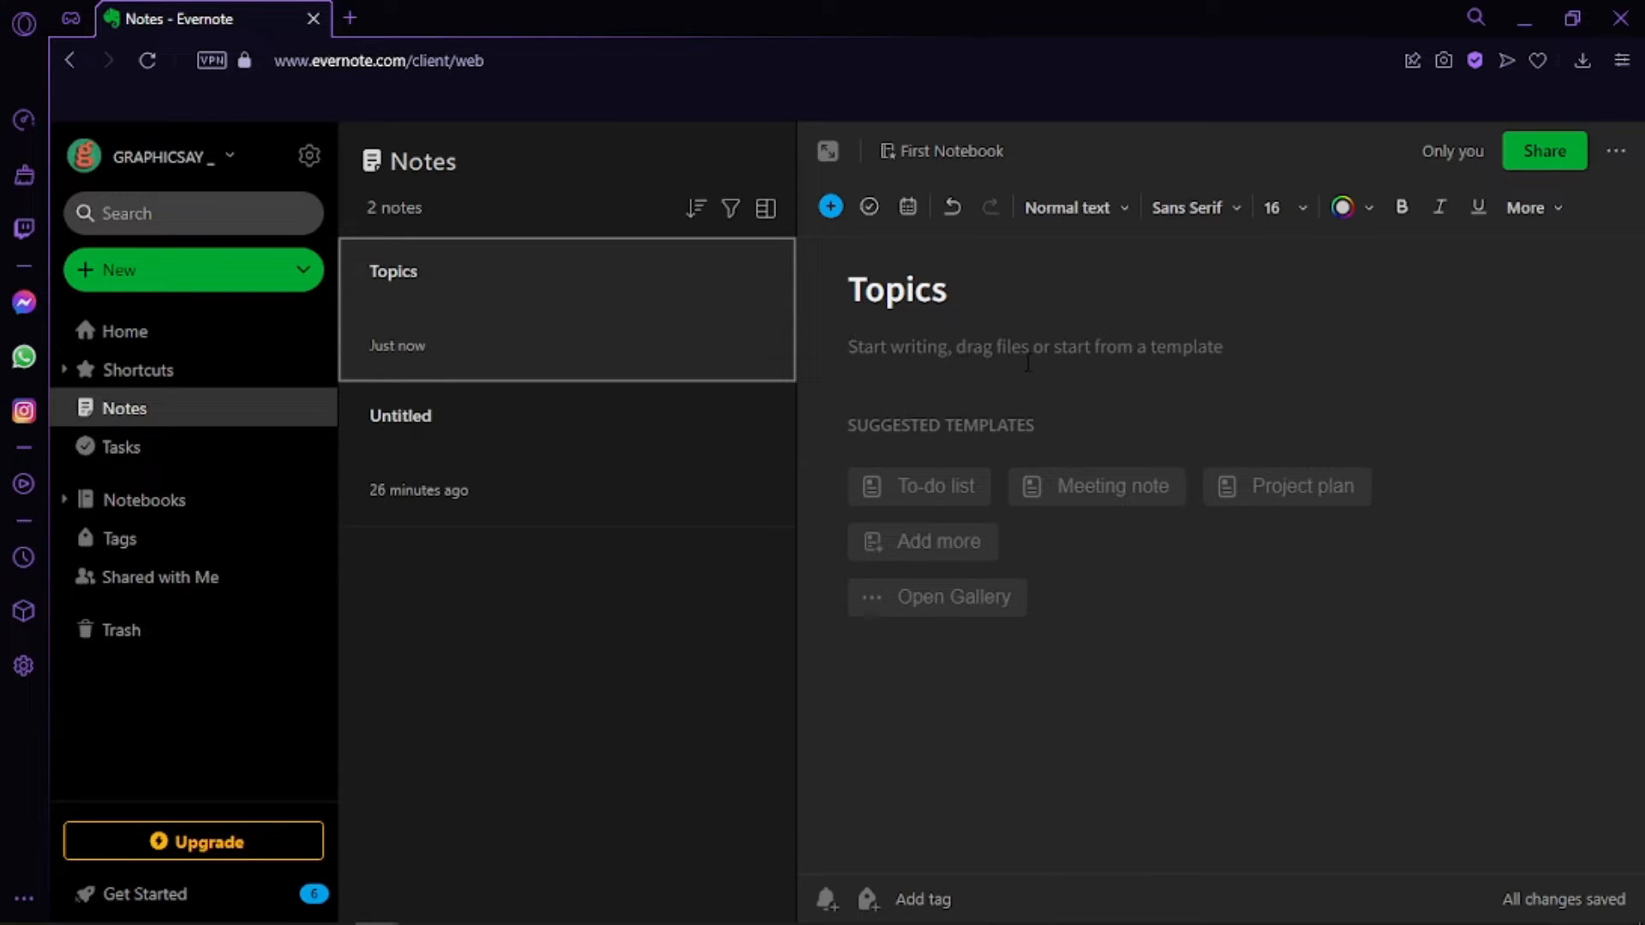
# Preview the To-do list, Meeting note and Project plan templates, and apply Project plan to the Topics note
pyautogui.moveTo(940, 495)
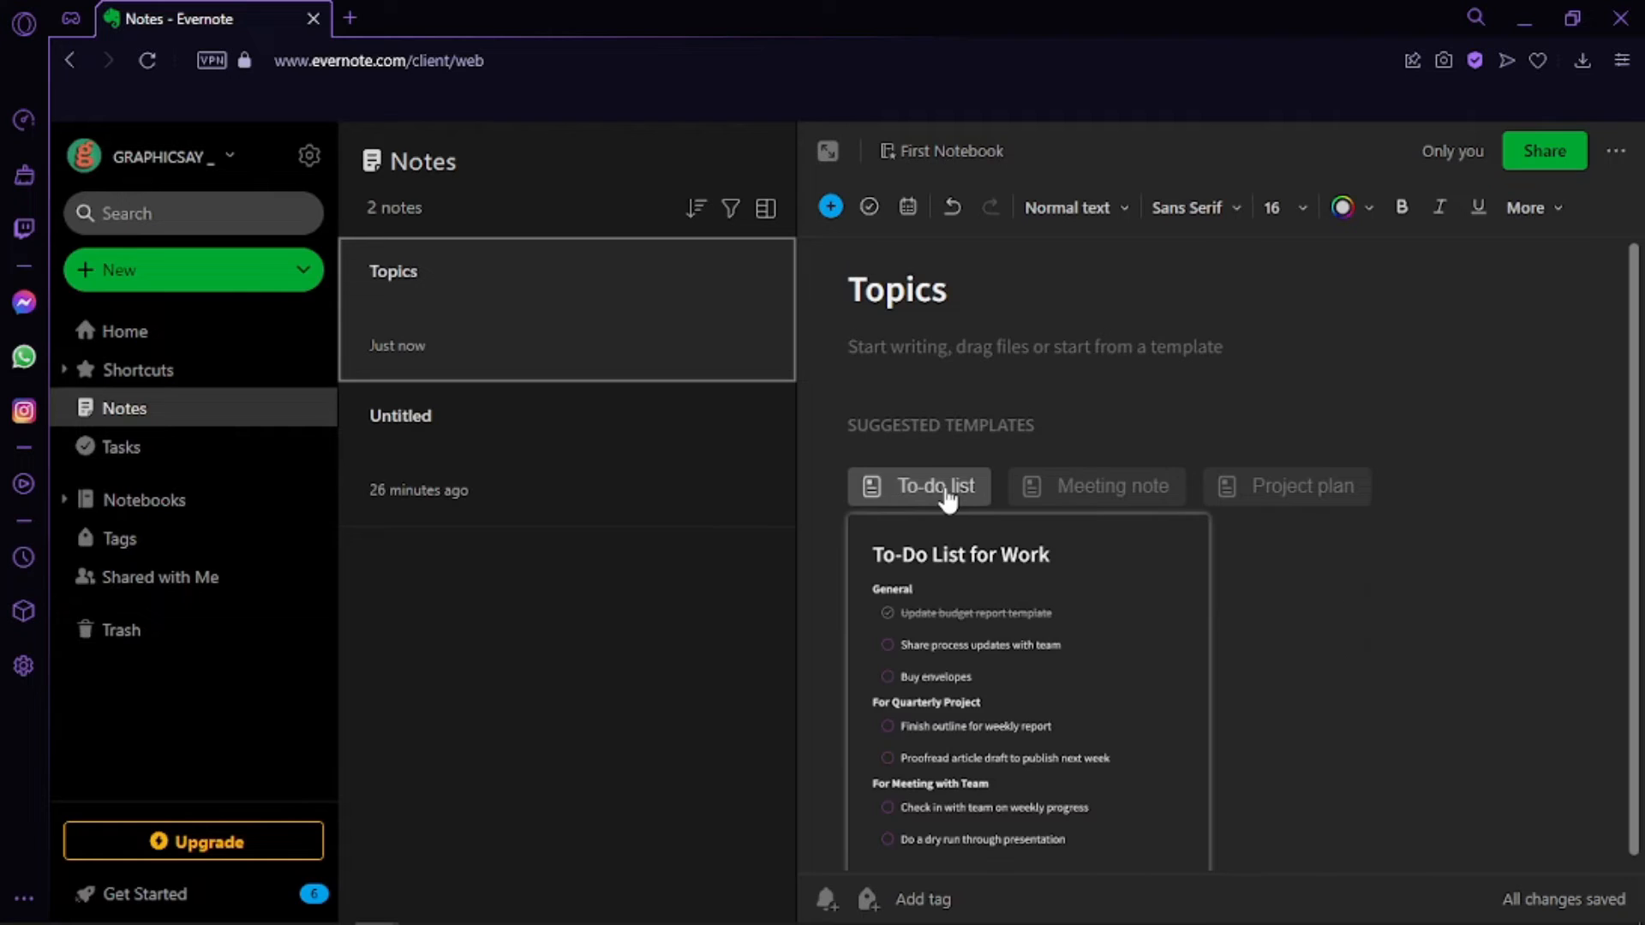
pyautogui.moveTo(1068, 500)
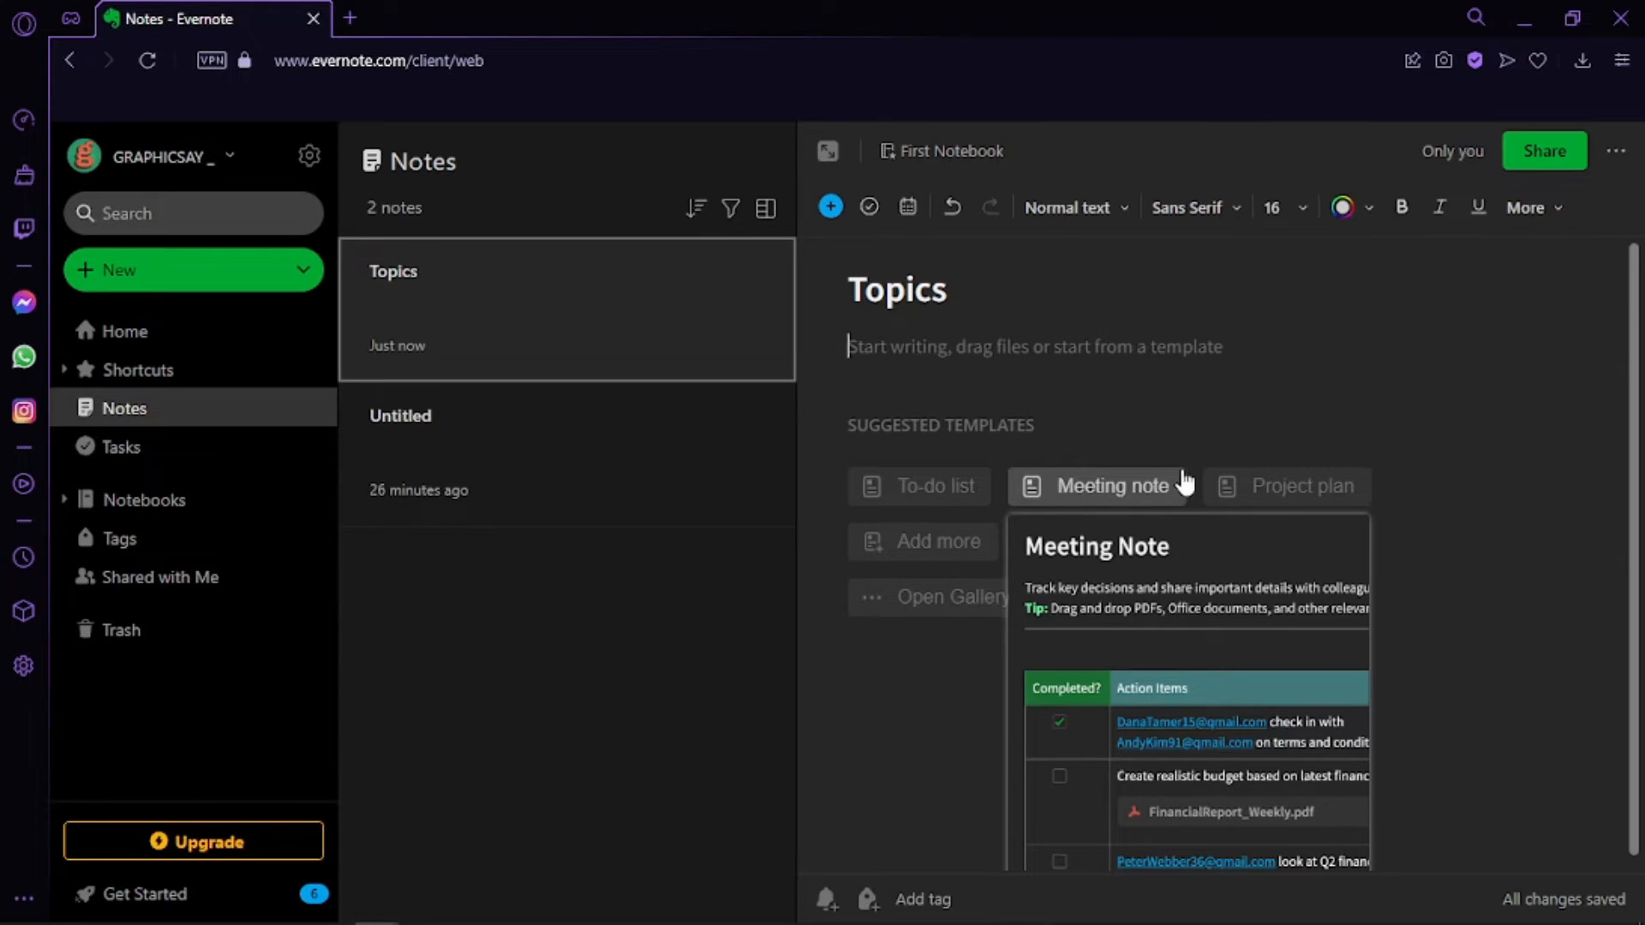
pyautogui.moveTo(1256, 503)
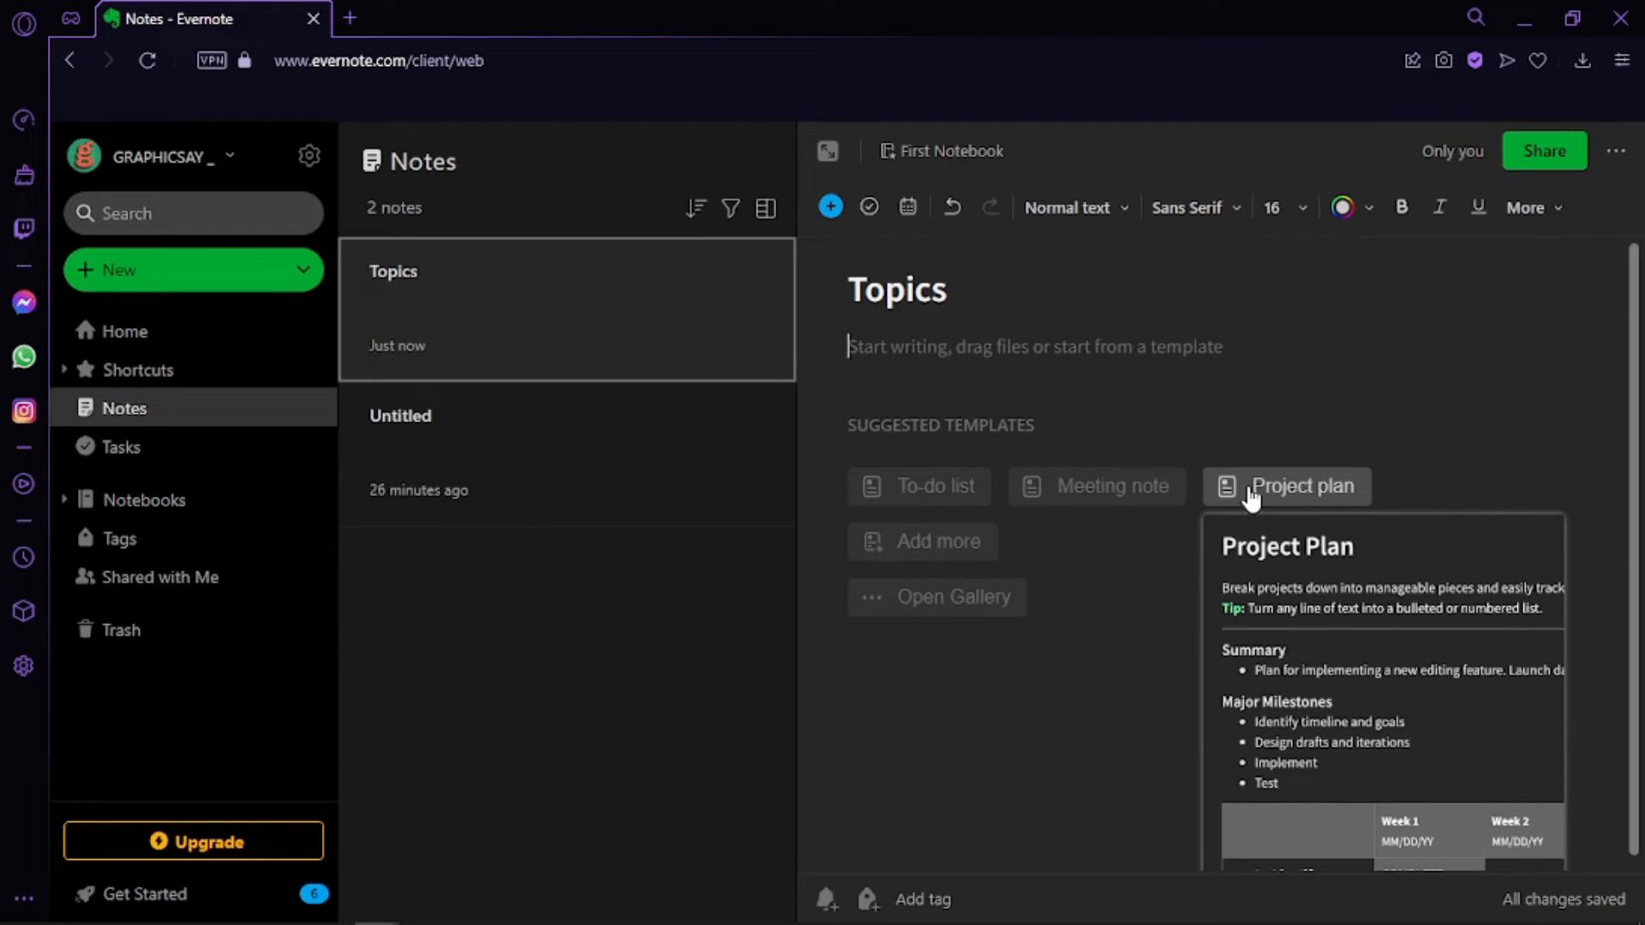
pyautogui.click(1251, 490)
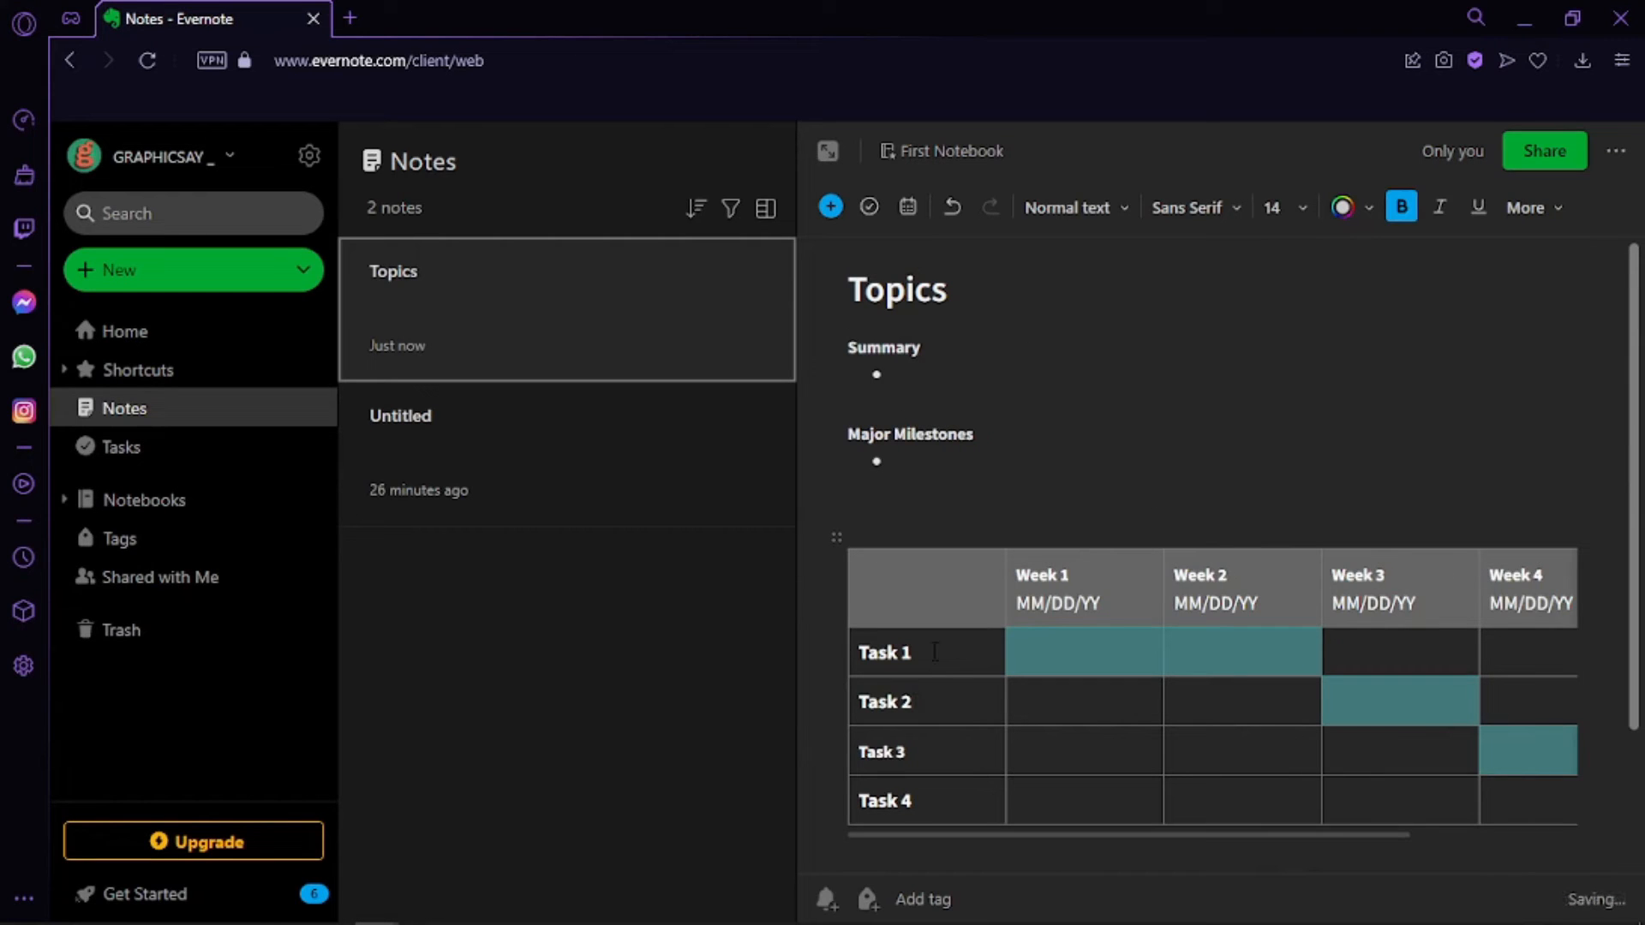
pyautogui.click(949, 729)
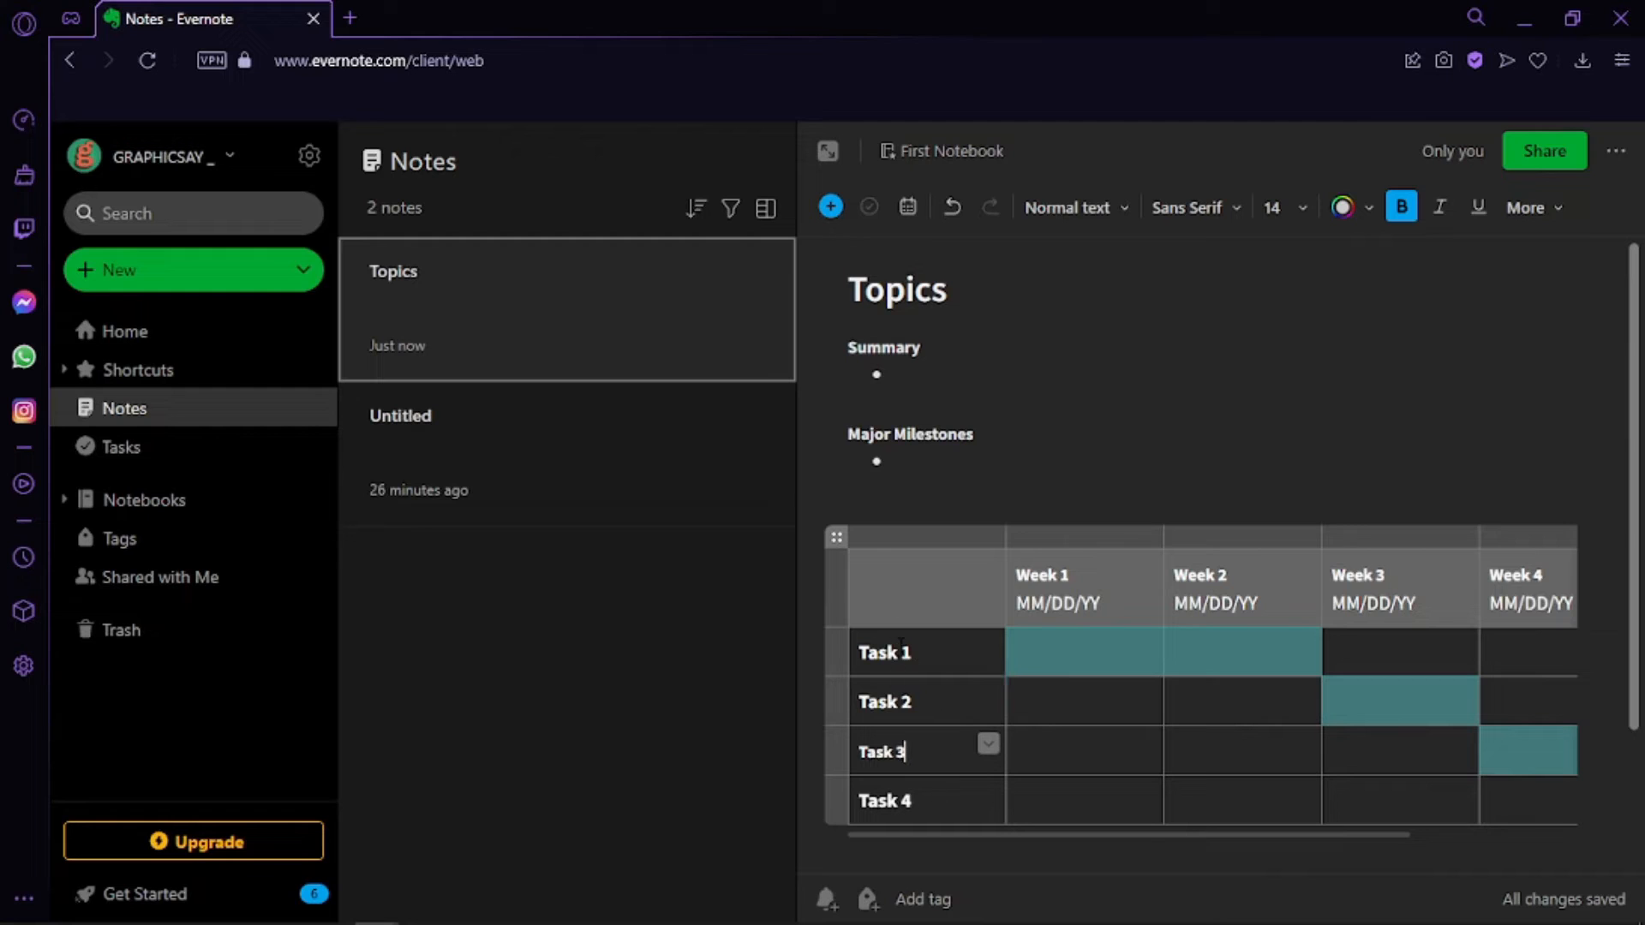
pyautogui.click(898, 651)
pyautogui.moveTo(934, 653)
pyautogui.mouseDown()
pyautogui.moveTo(939, 750)
pyautogui.moveTo(951, 656)
pyautogui.mouseUp()
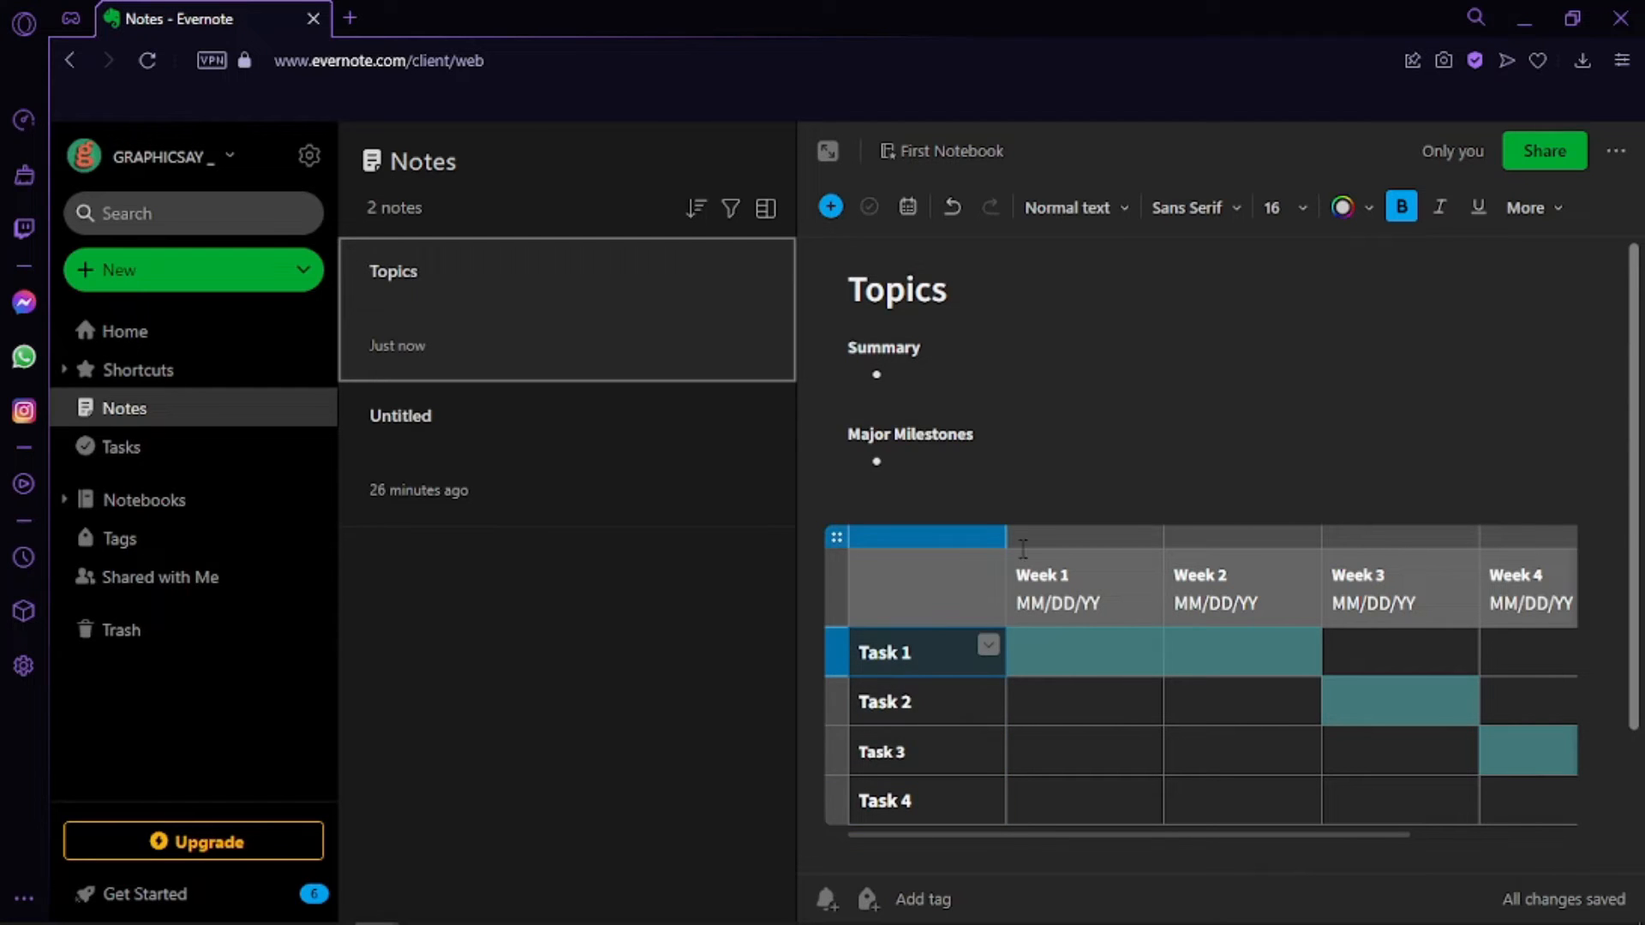
pyautogui.click(1125, 488)
# Give the Week 1 cell of Task 1 an orange background and enter "write a script" in it
pyautogui.click(1053, 644)
pyautogui.rightClick(1060, 650)
pyautogui.press('Escape')
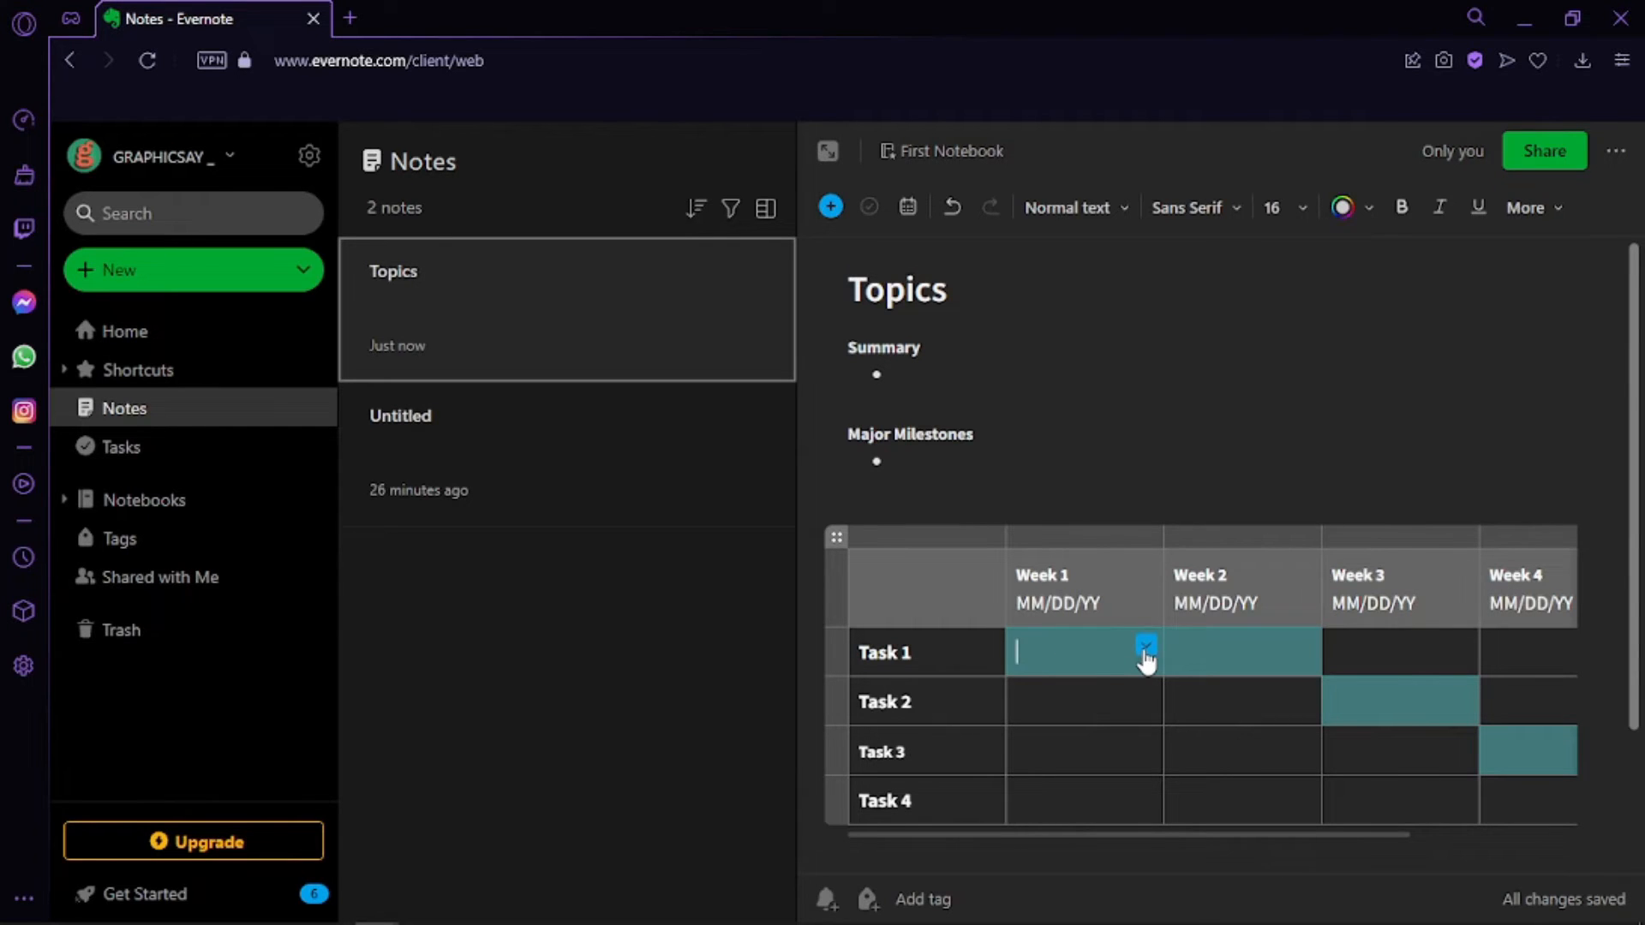
pyautogui.click(1146, 648)
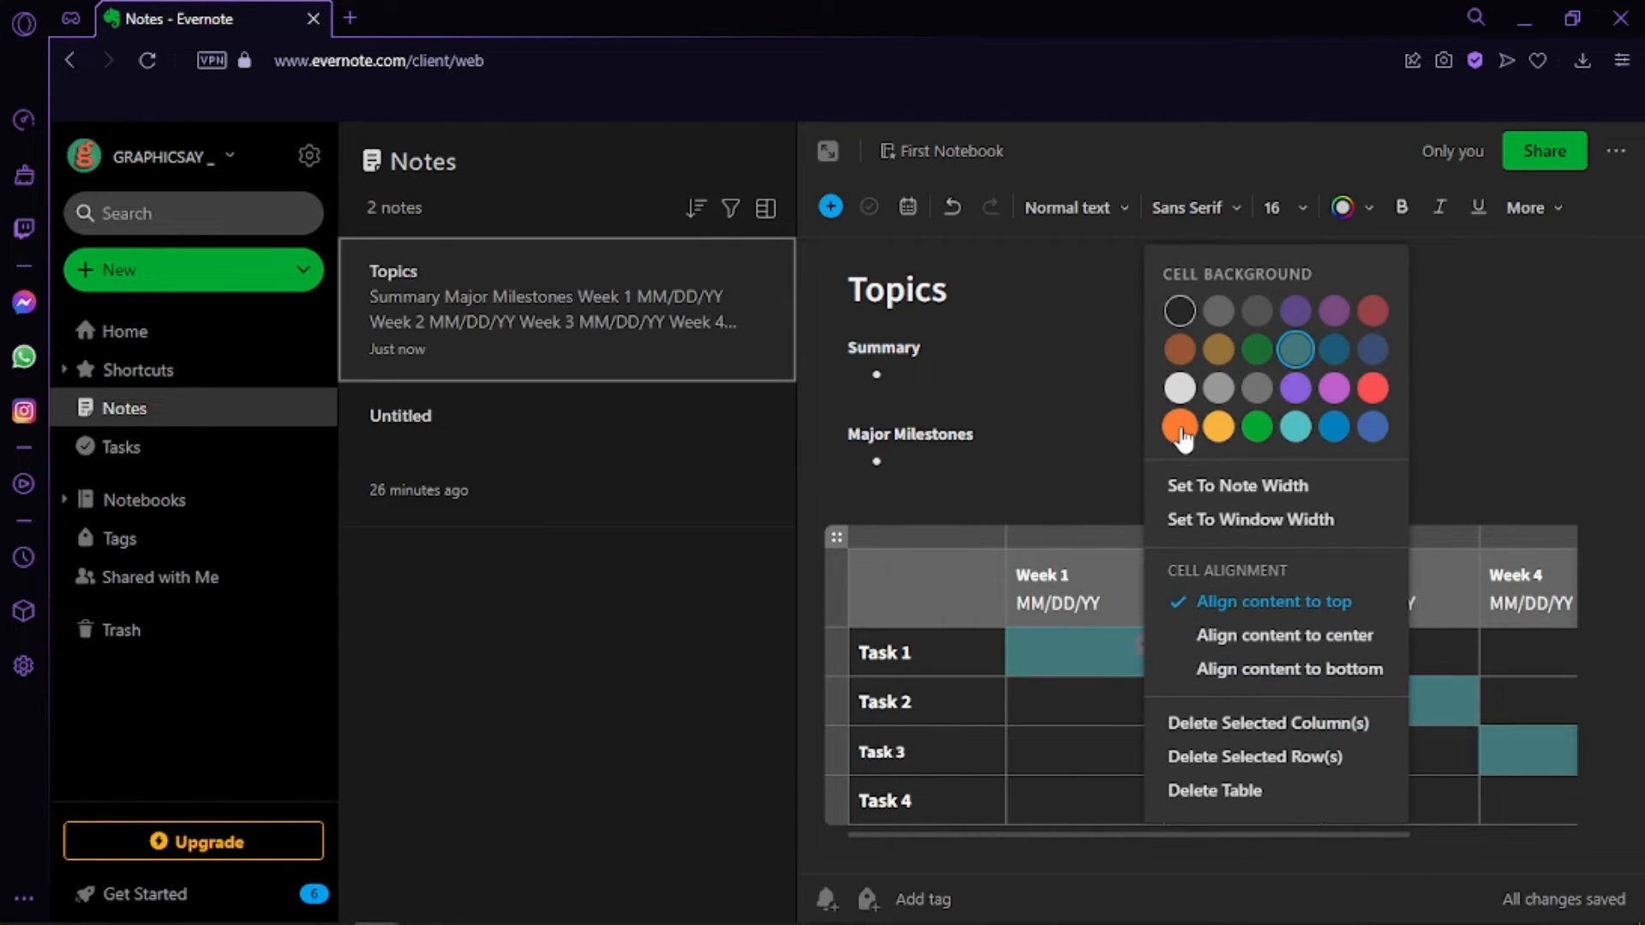
pyautogui.click(1180, 426)
pyautogui.write('write a script')
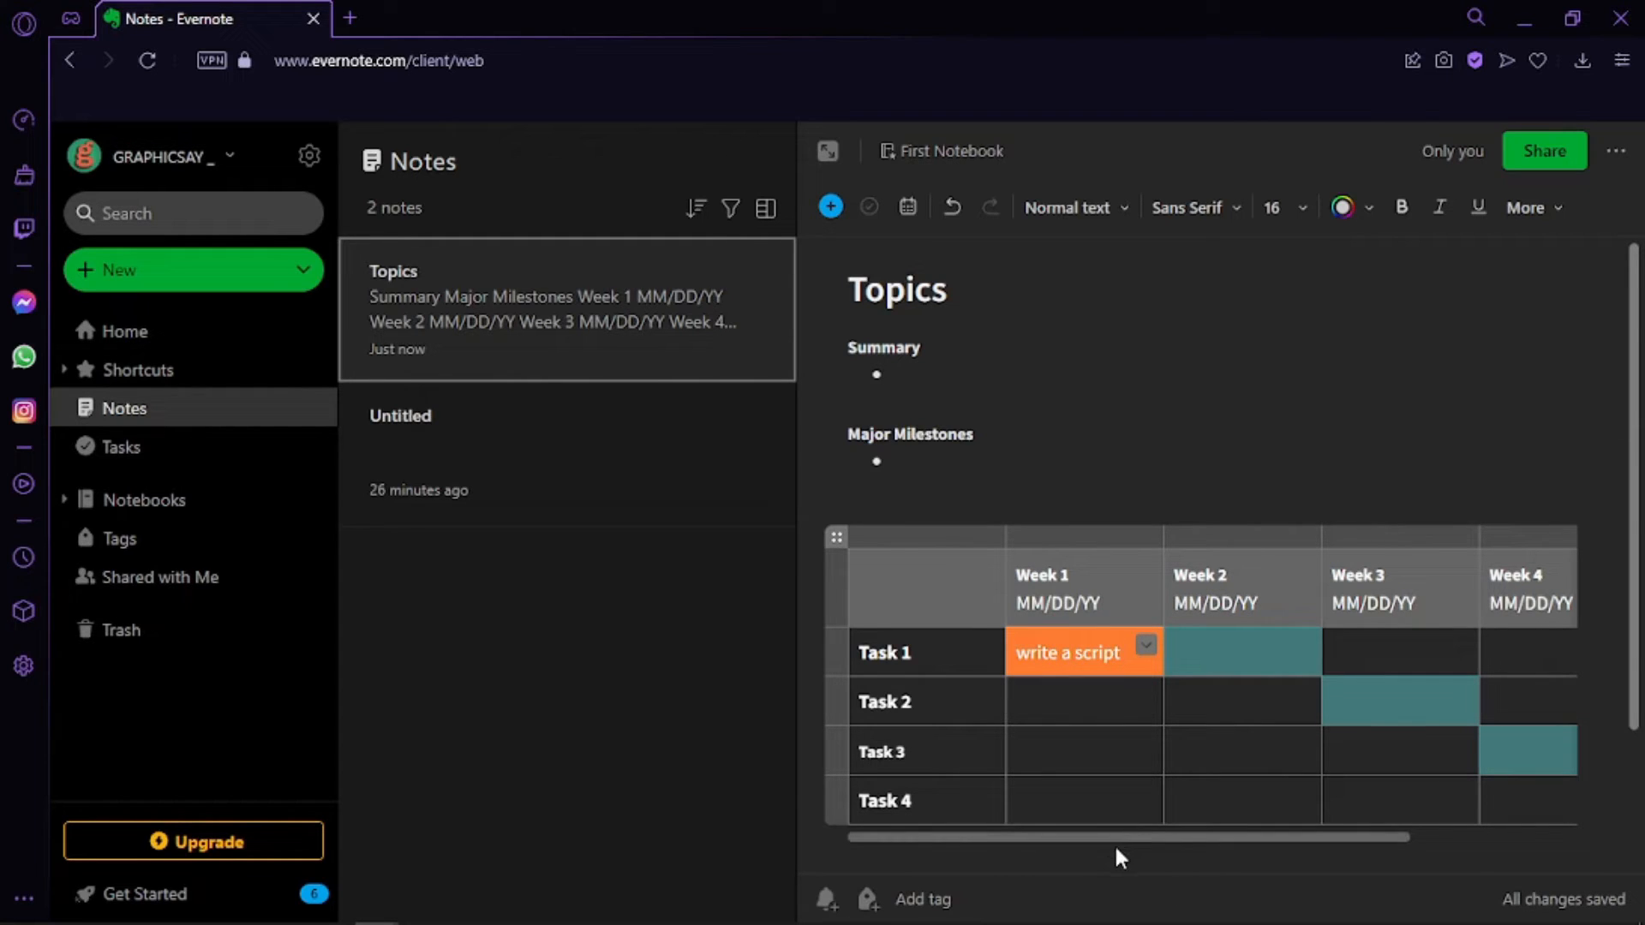
# Narrow the notes list to widen the note editor, and view the project plan table's remaining weeks and legend
pyautogui.moveTo(1129, 839); pyautogui.dragTo(1251, 868)
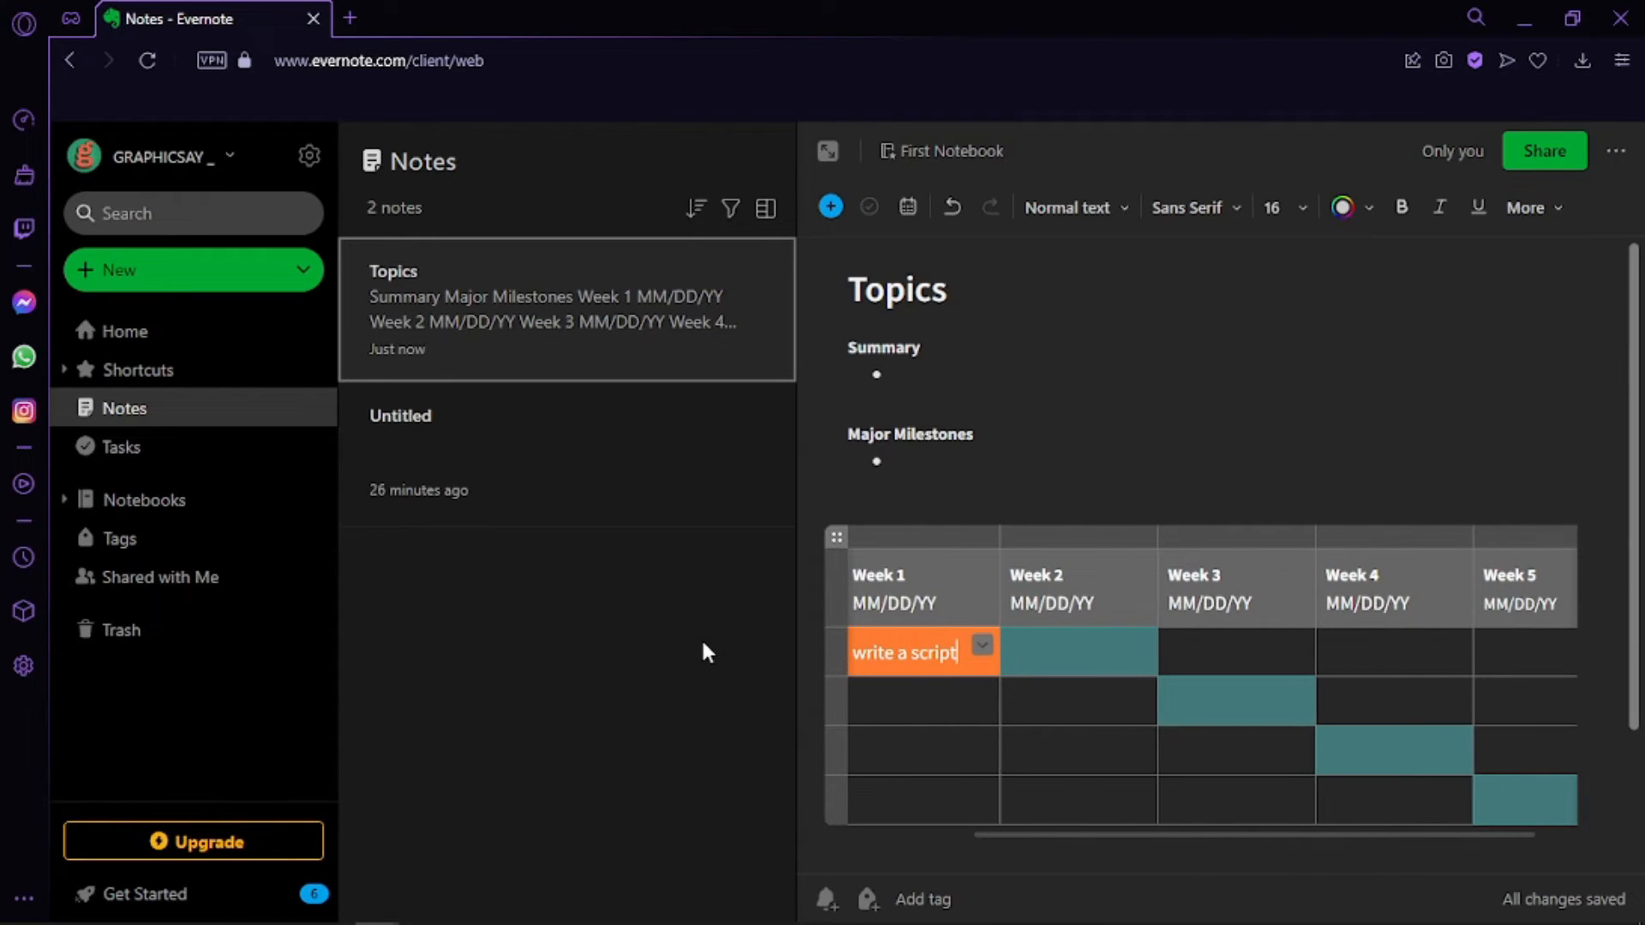
pyautogui.moveTo(795, 622); pyautogui.dragTo(543, 632)
pyautogui.scroll(-3, 907, 718)
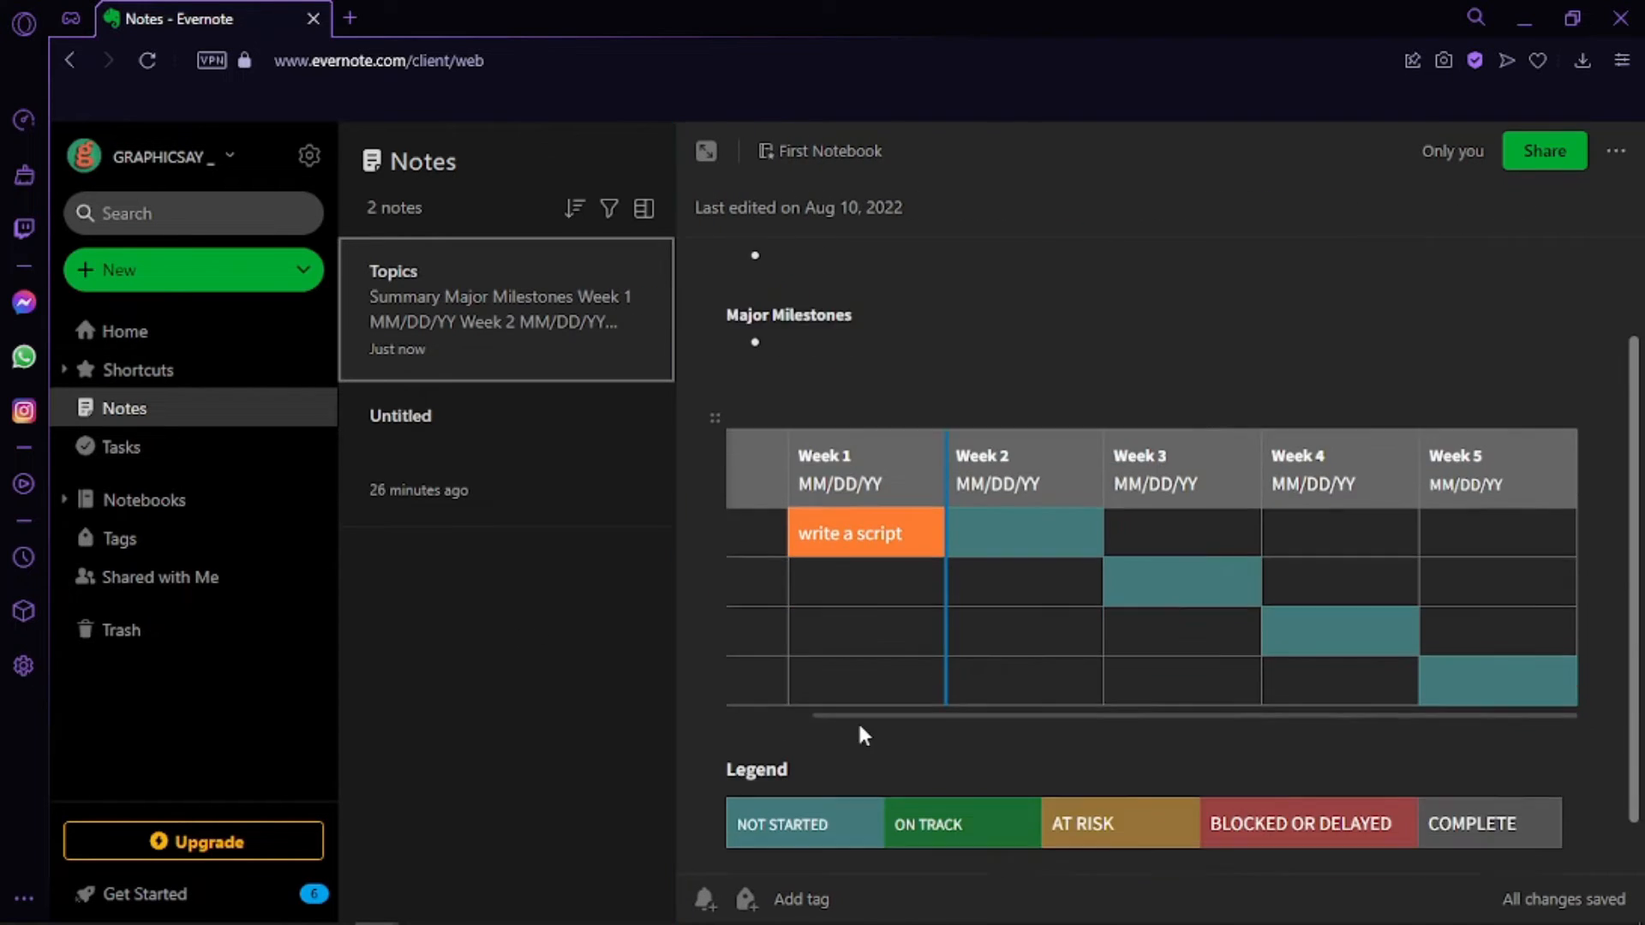
pyautogui.moveTo(1322, 665); pyautogui.dragTo(999, 426)
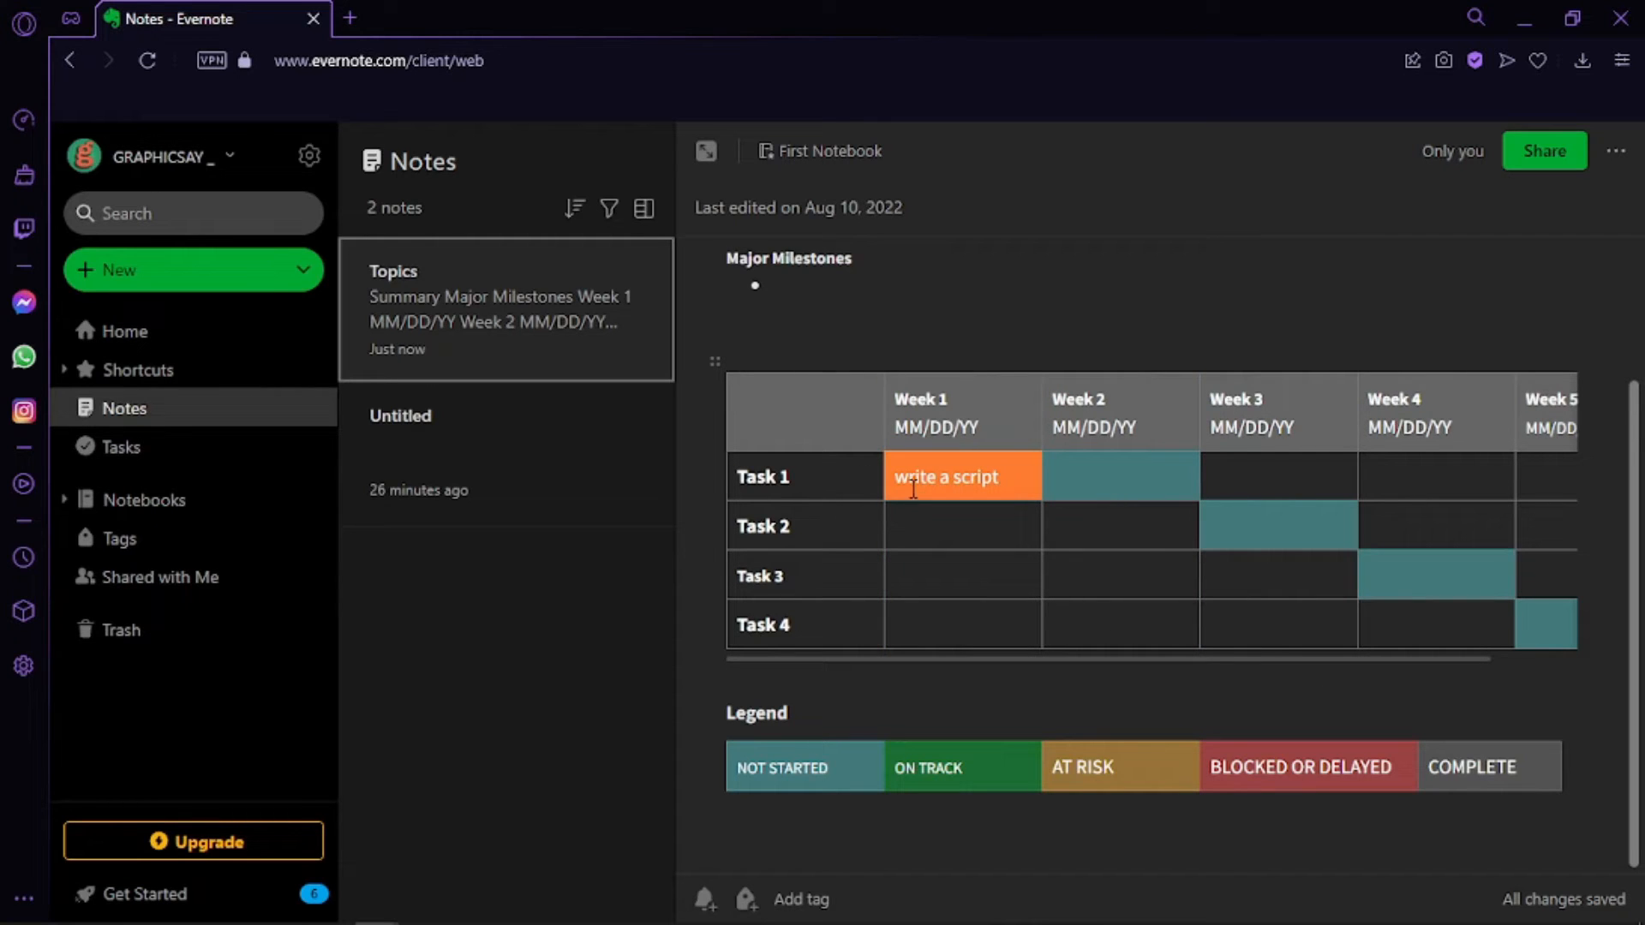
# Review the Topics note's project plan, from the Summary and Major Milestones sections to the task table and legend
pyautogui.click(910, 538)
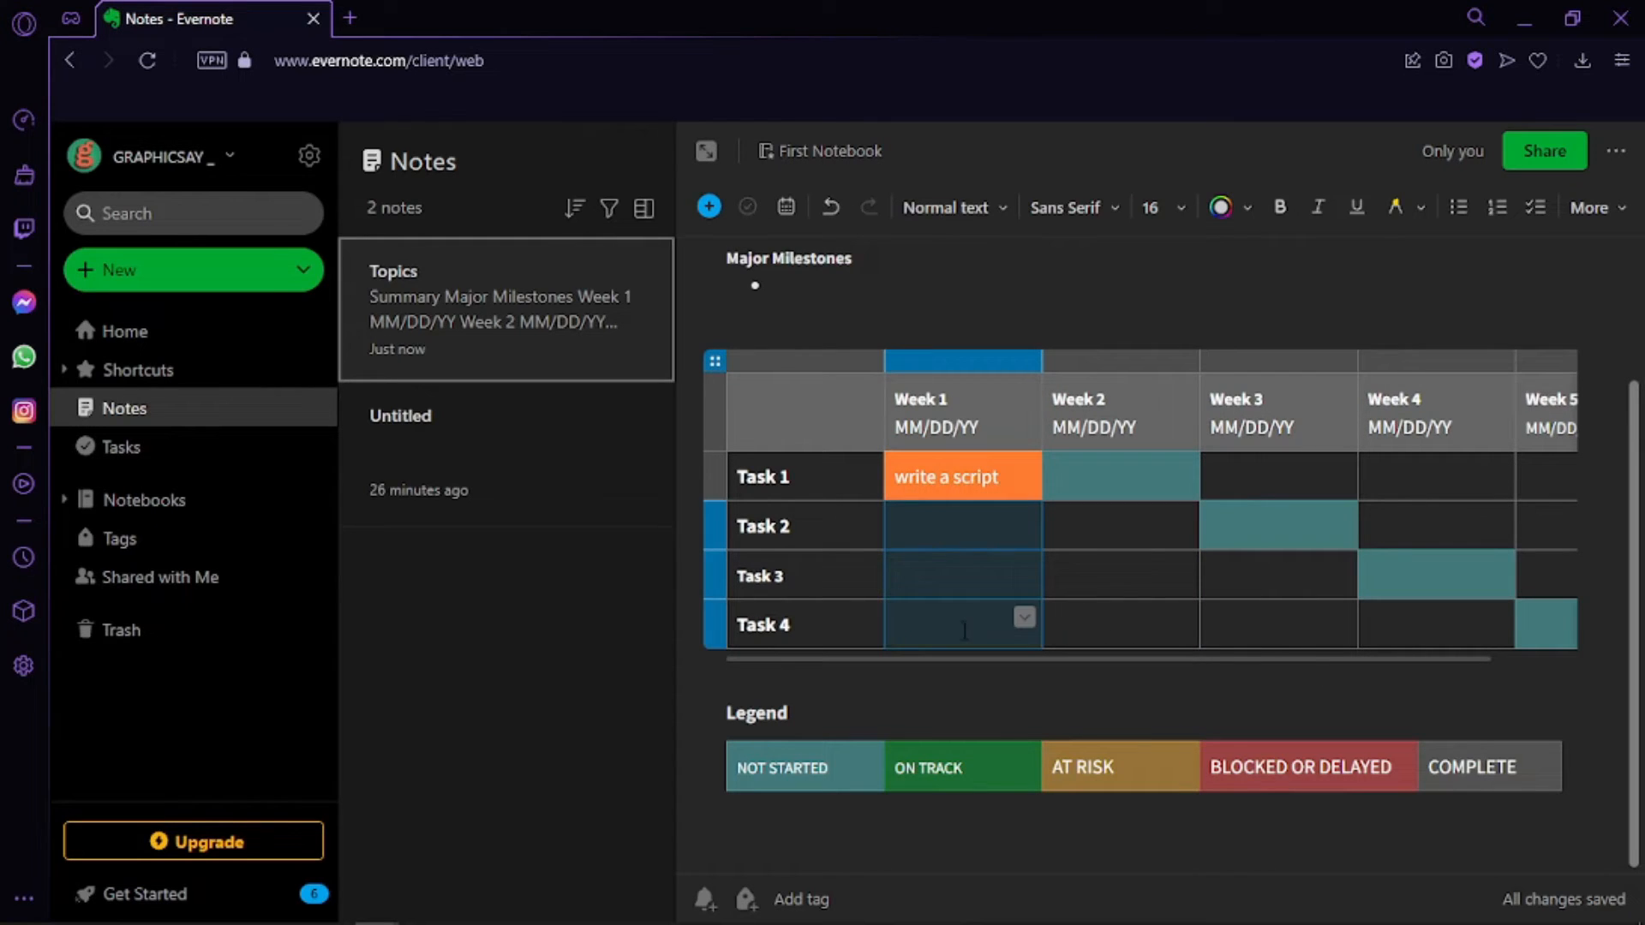
pyautogui.click(1060, 317)
pyautogui.scroll(2, 1071, 343)
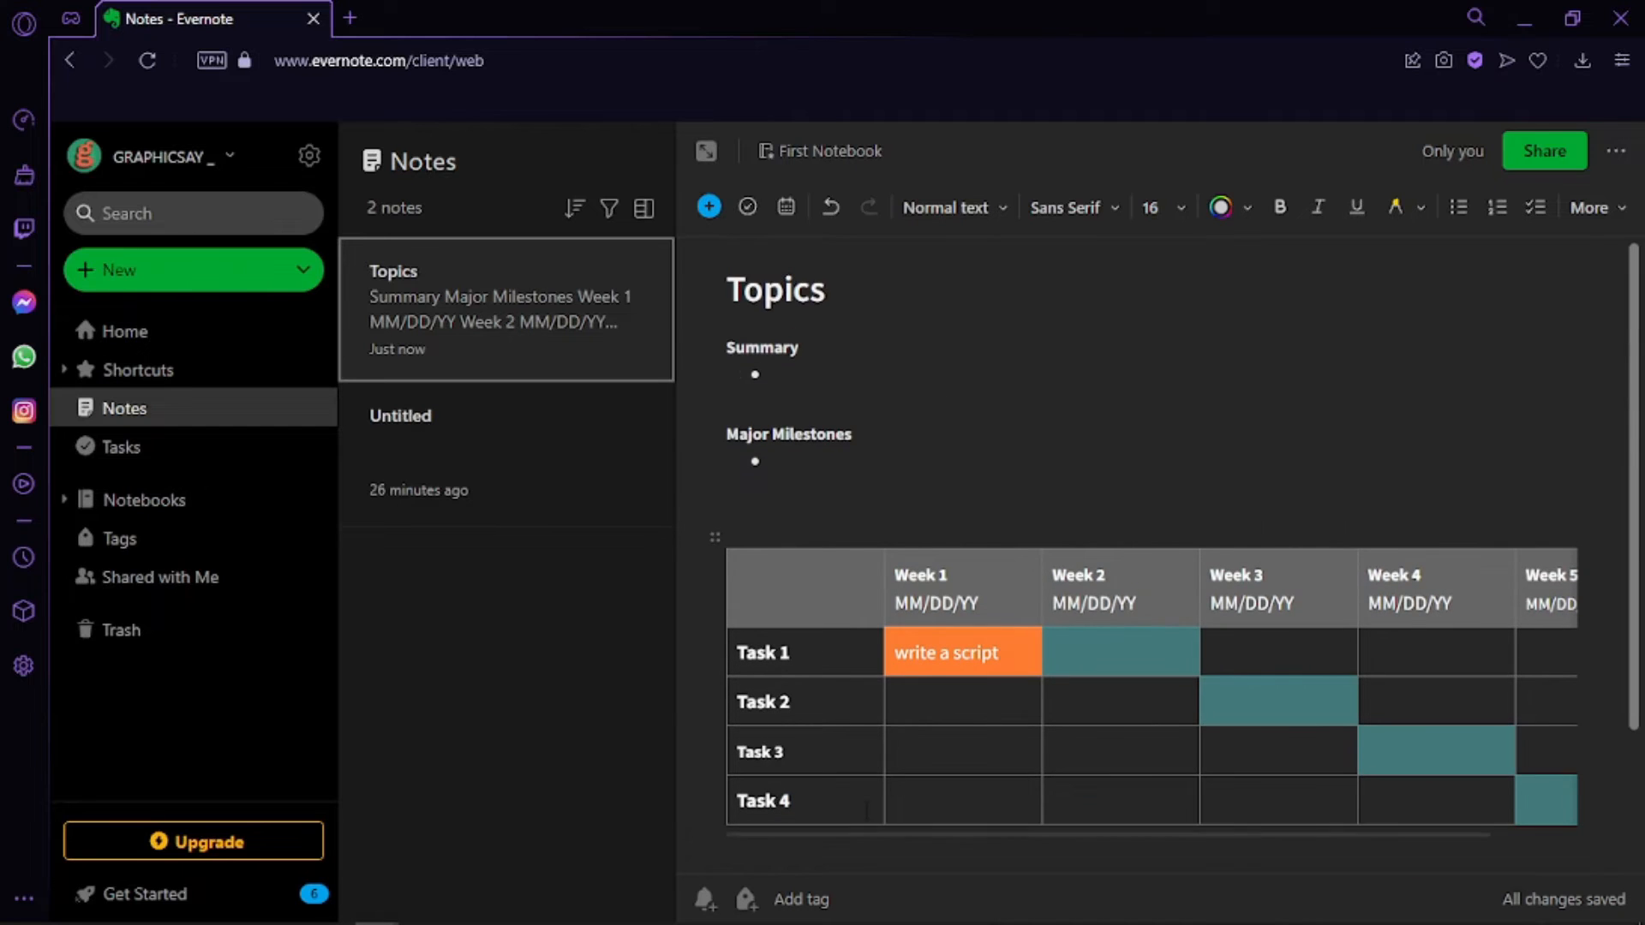
pyautogui.scroll(-2, 896, 647)
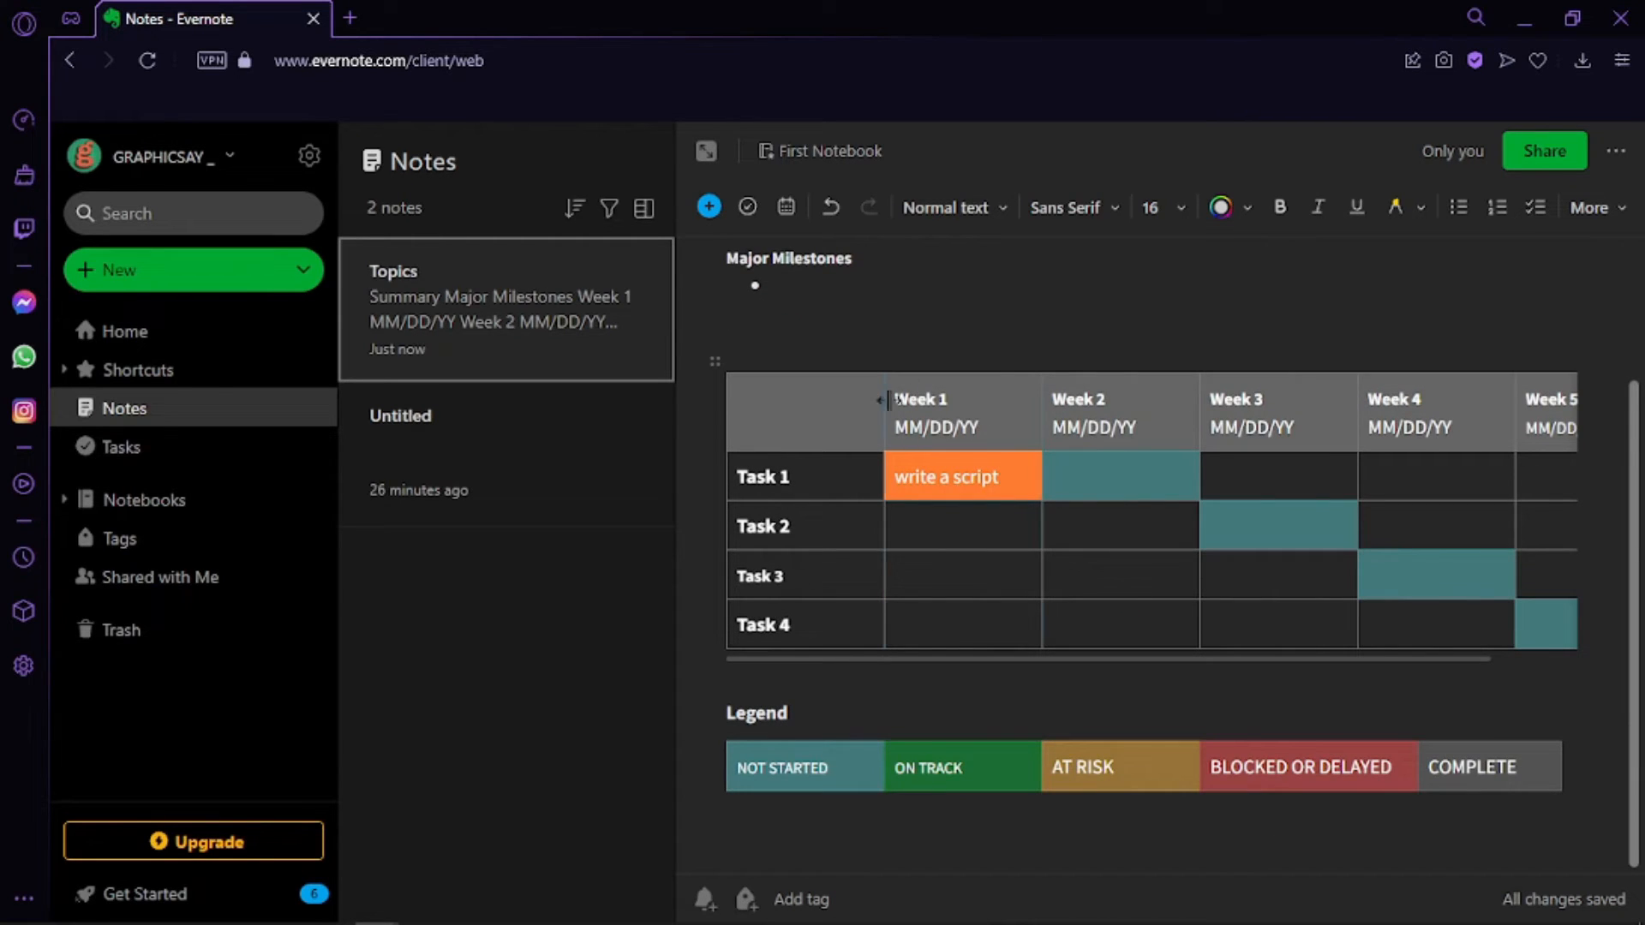
pyautogui.doubleClick(913, 389)
pyautogui.moveTo(928, 527); pyautogui.dragTo(1025, 565)
pyautogui.click(1049, 324)
pyautogui.scroll(2, 904, 360)
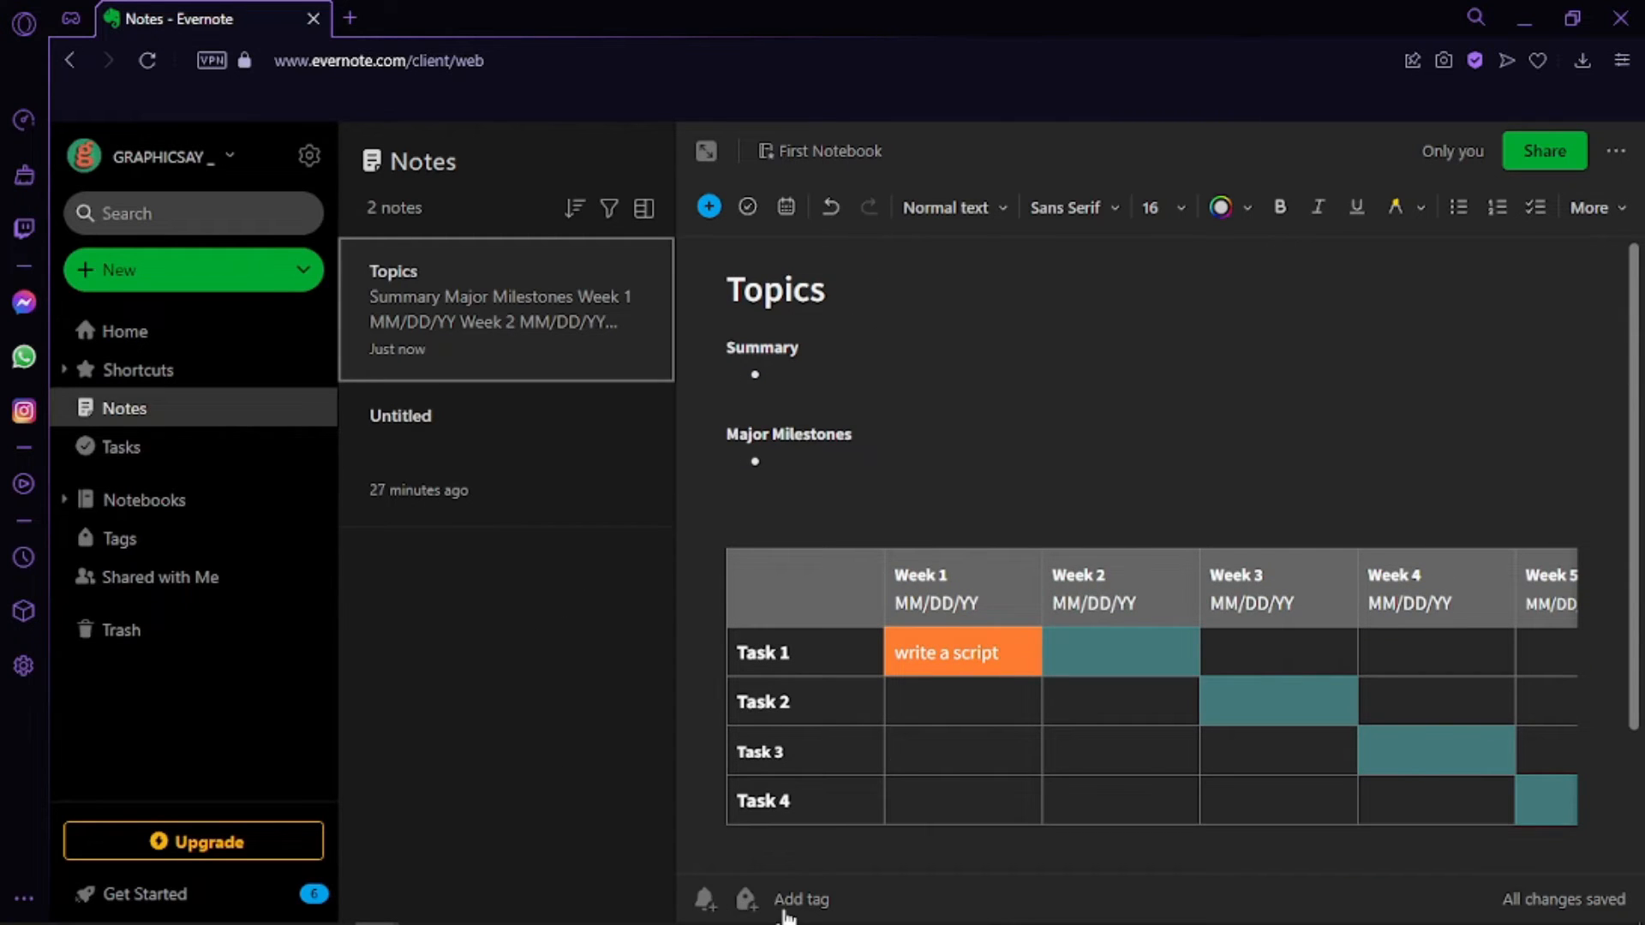
pyautogui.scroll(-2, 754, 840)
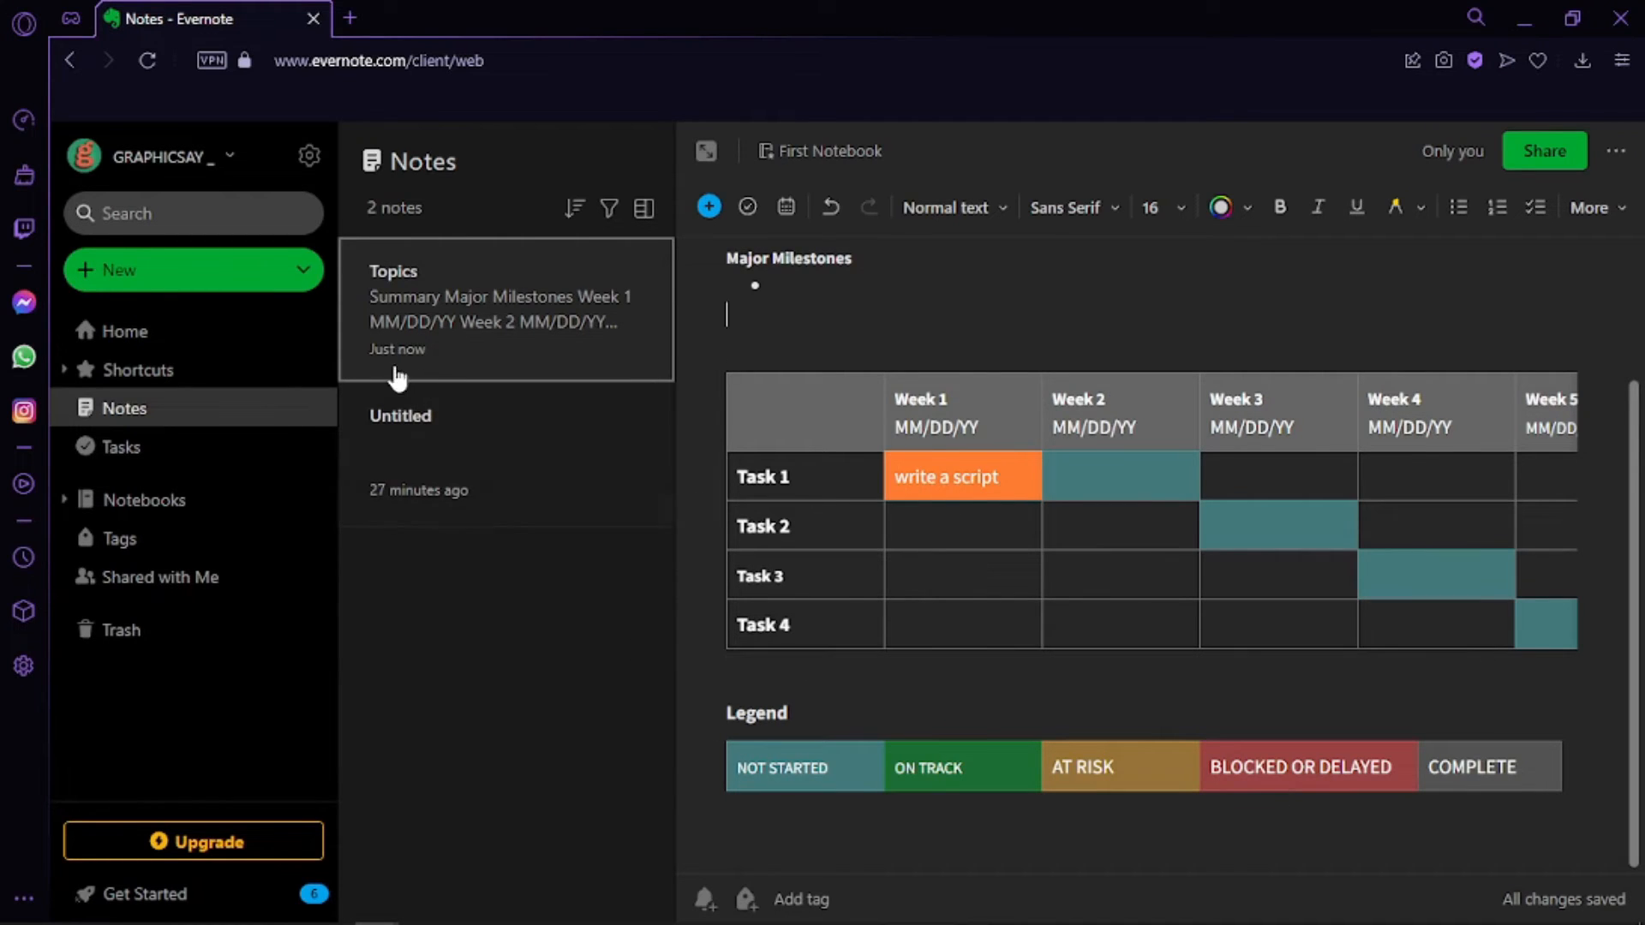
pyautogui.click(547, 557)
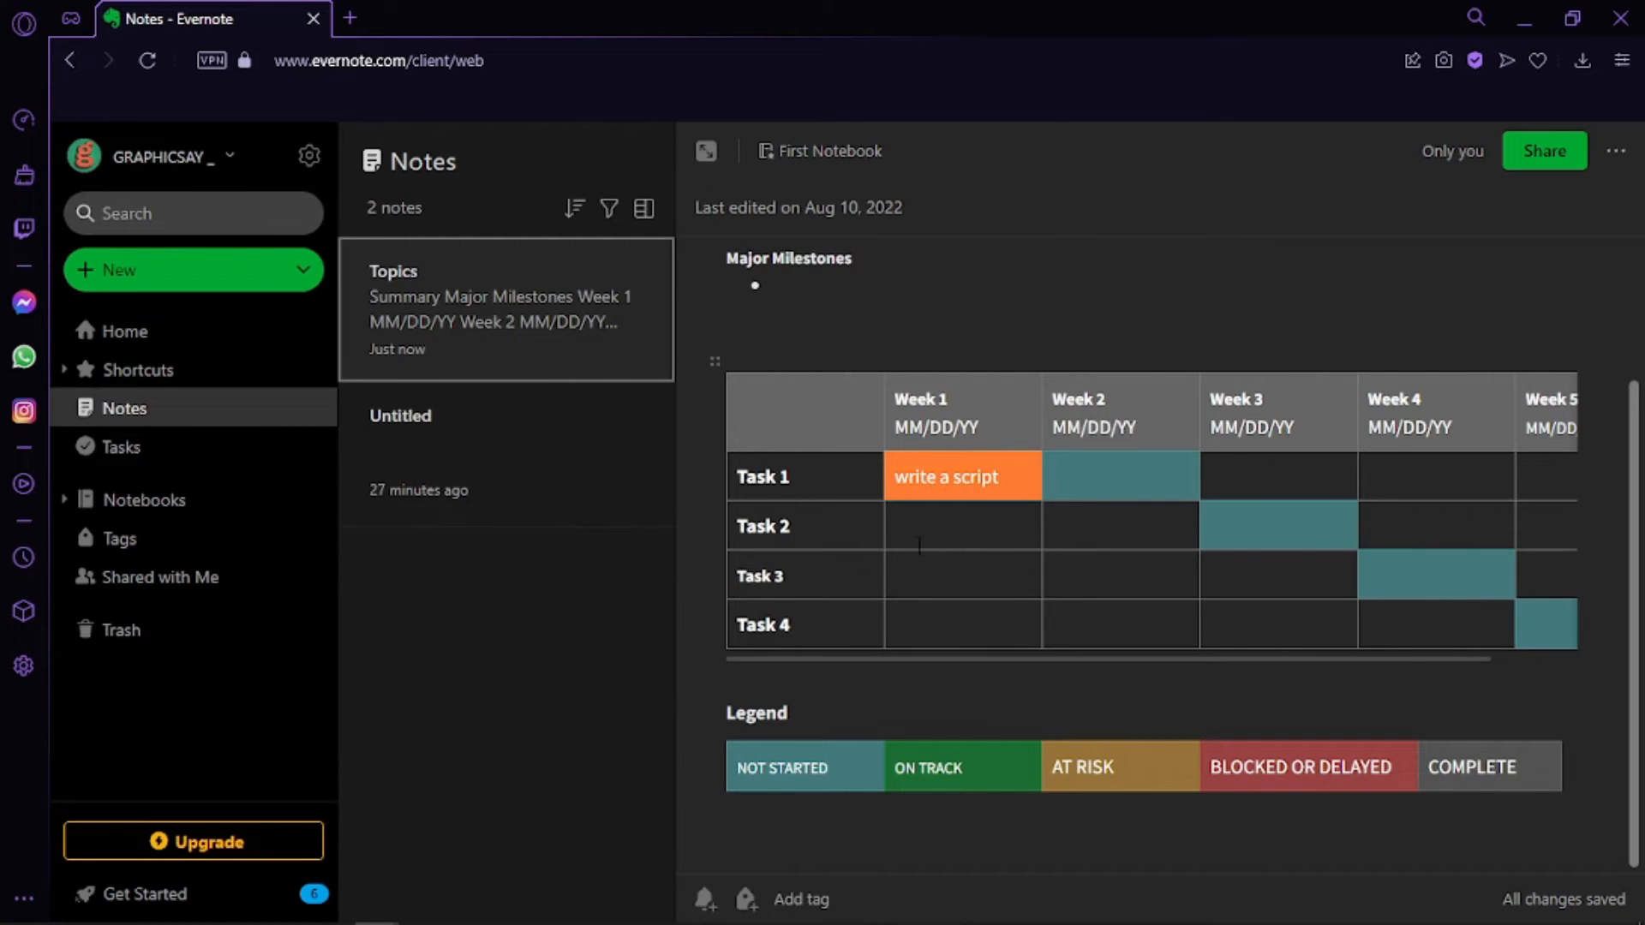
# Show the elements that can be inserted into the Topics note, such as Task, Table, Attachment, Image and Sketch
pyautogui.scroll(2, 850, 420)
pyautogui.click(827, 414)
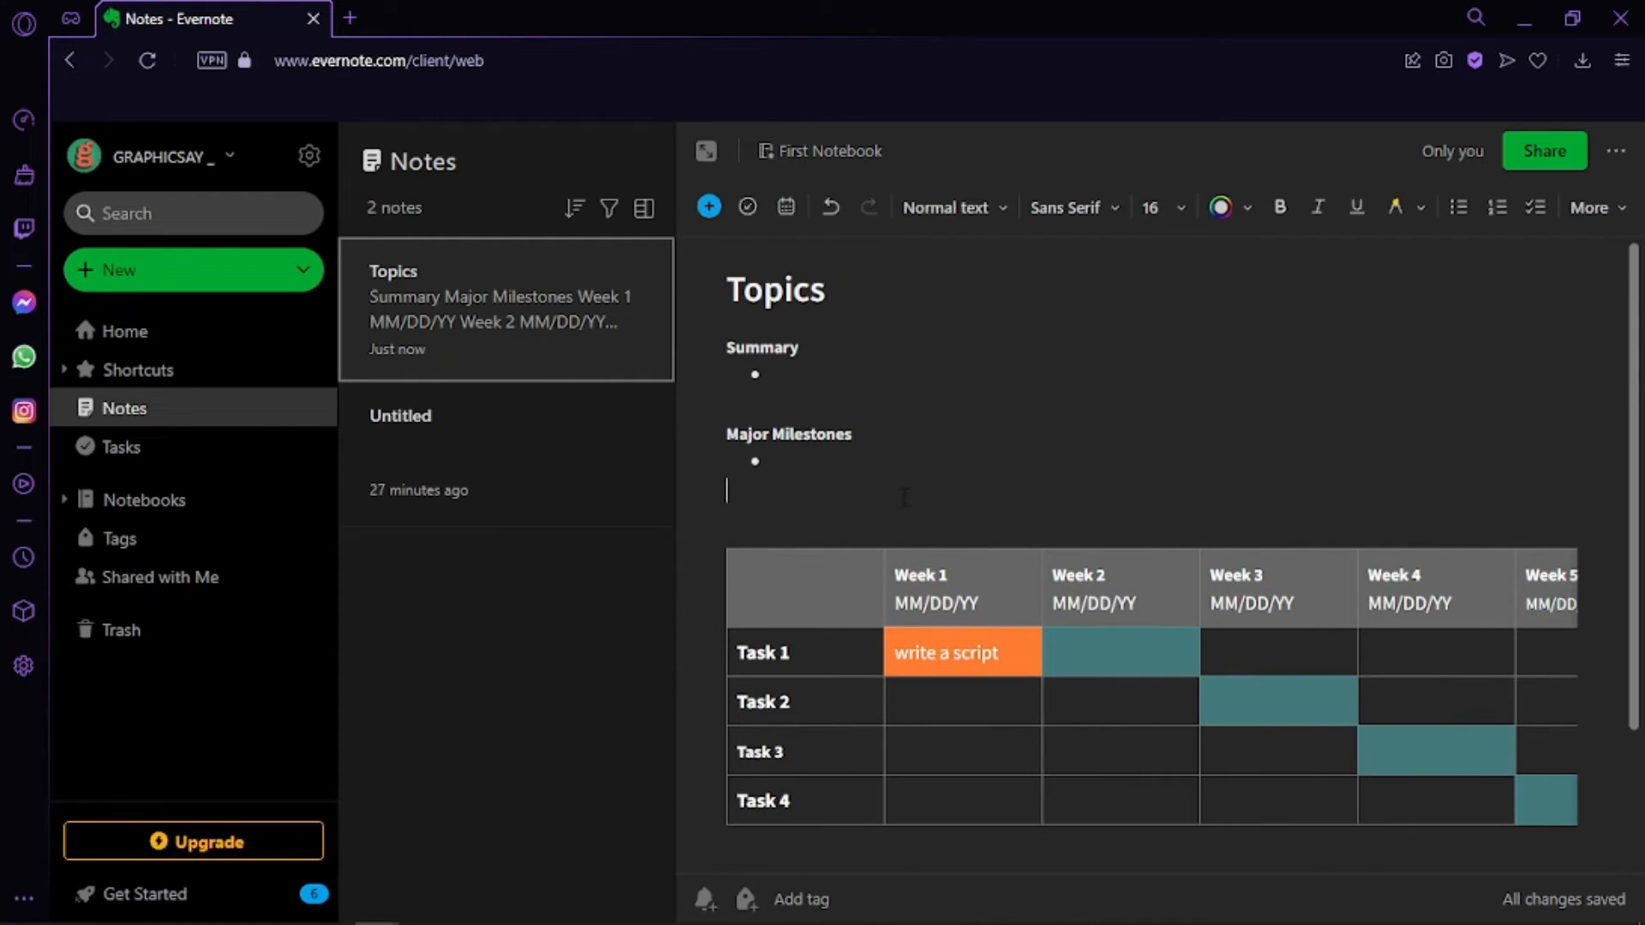
pyautogui.click(709, 206)
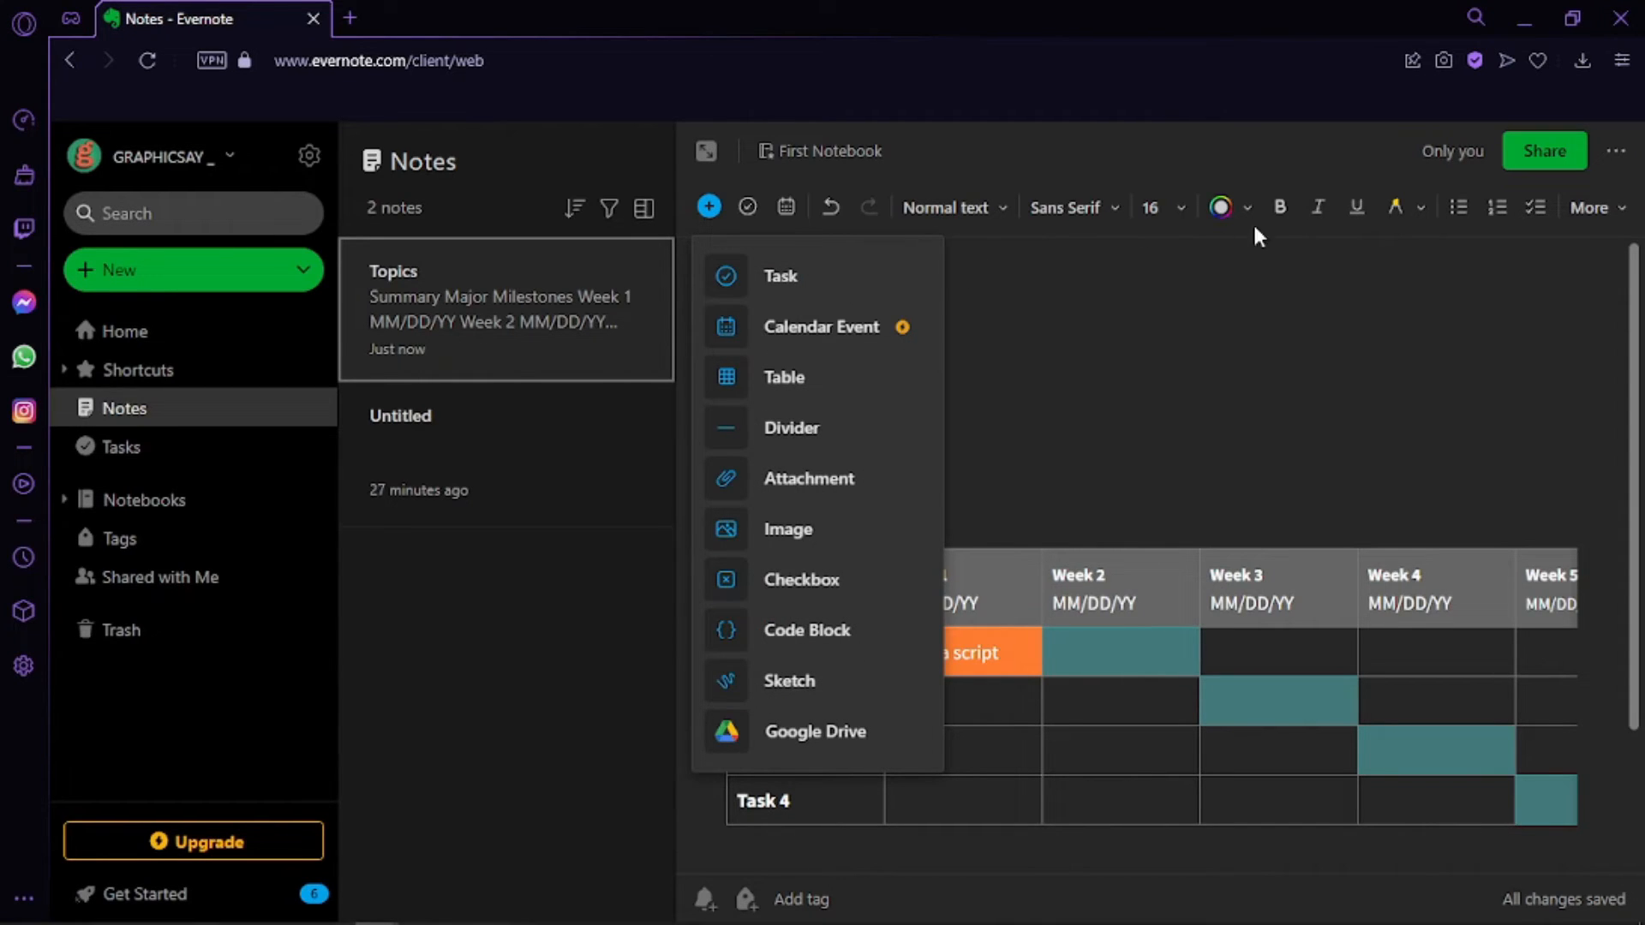
# Examine the text formatting options of the Topics note, such as font, size, colour and bold, for the title and the Task 1 cell
pyautogui.click(1280, 207)
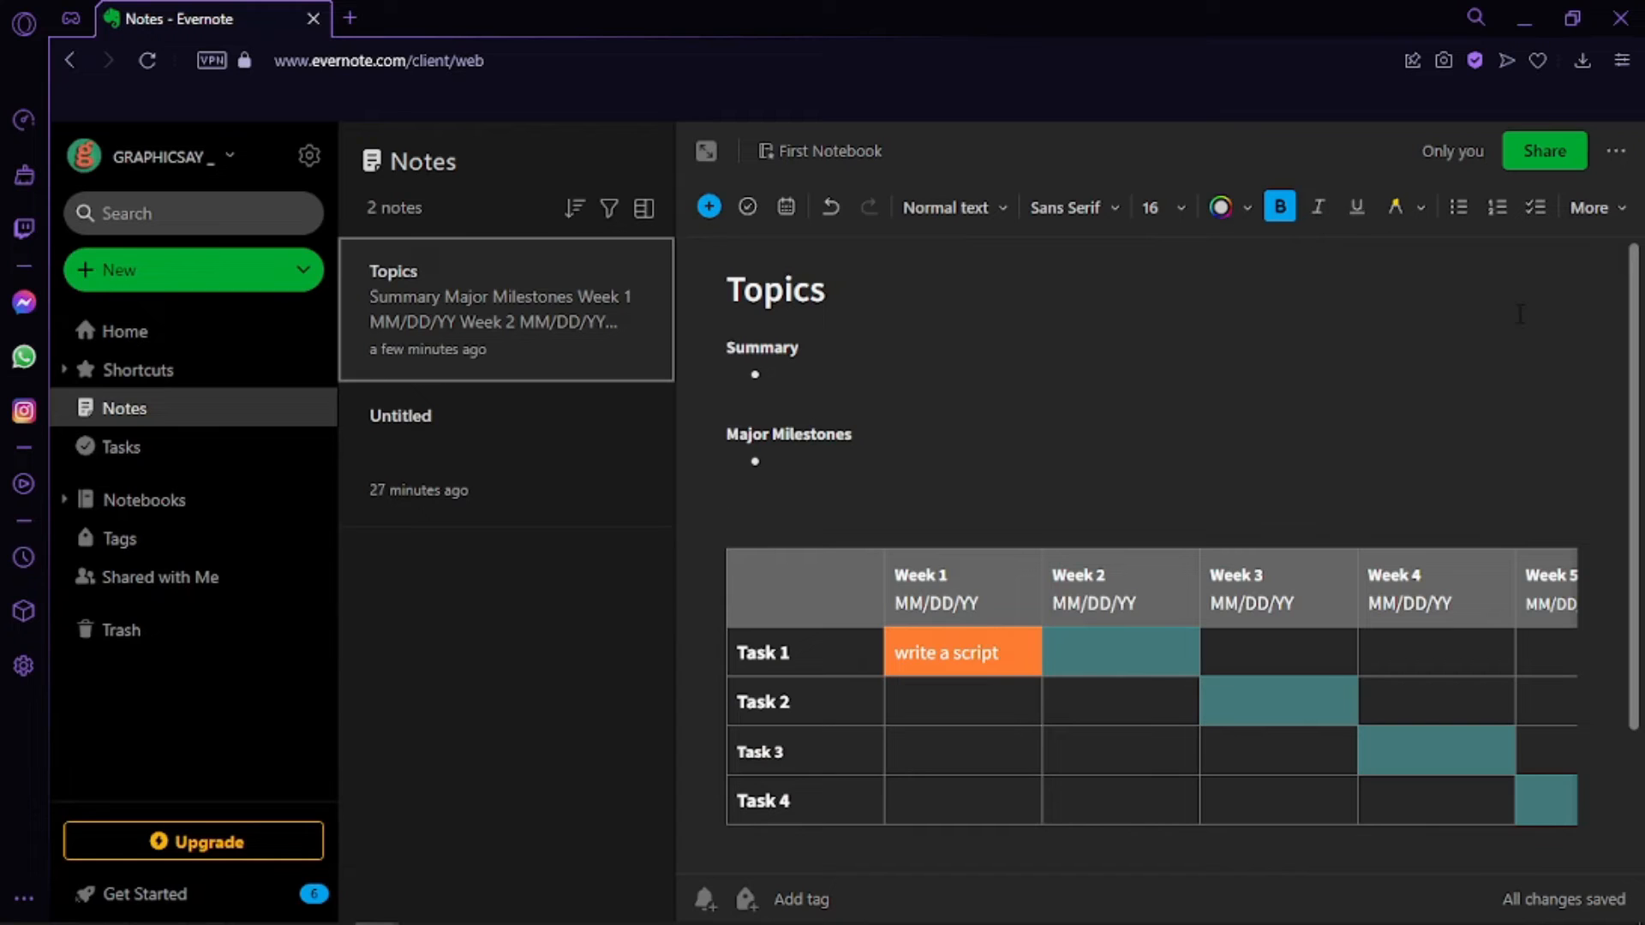
pyautogui.click(1280, 208)
pyautogui.click(1124, 218)
pyautogui.click(1124, 219)
pyautogui.click(1269, 298)
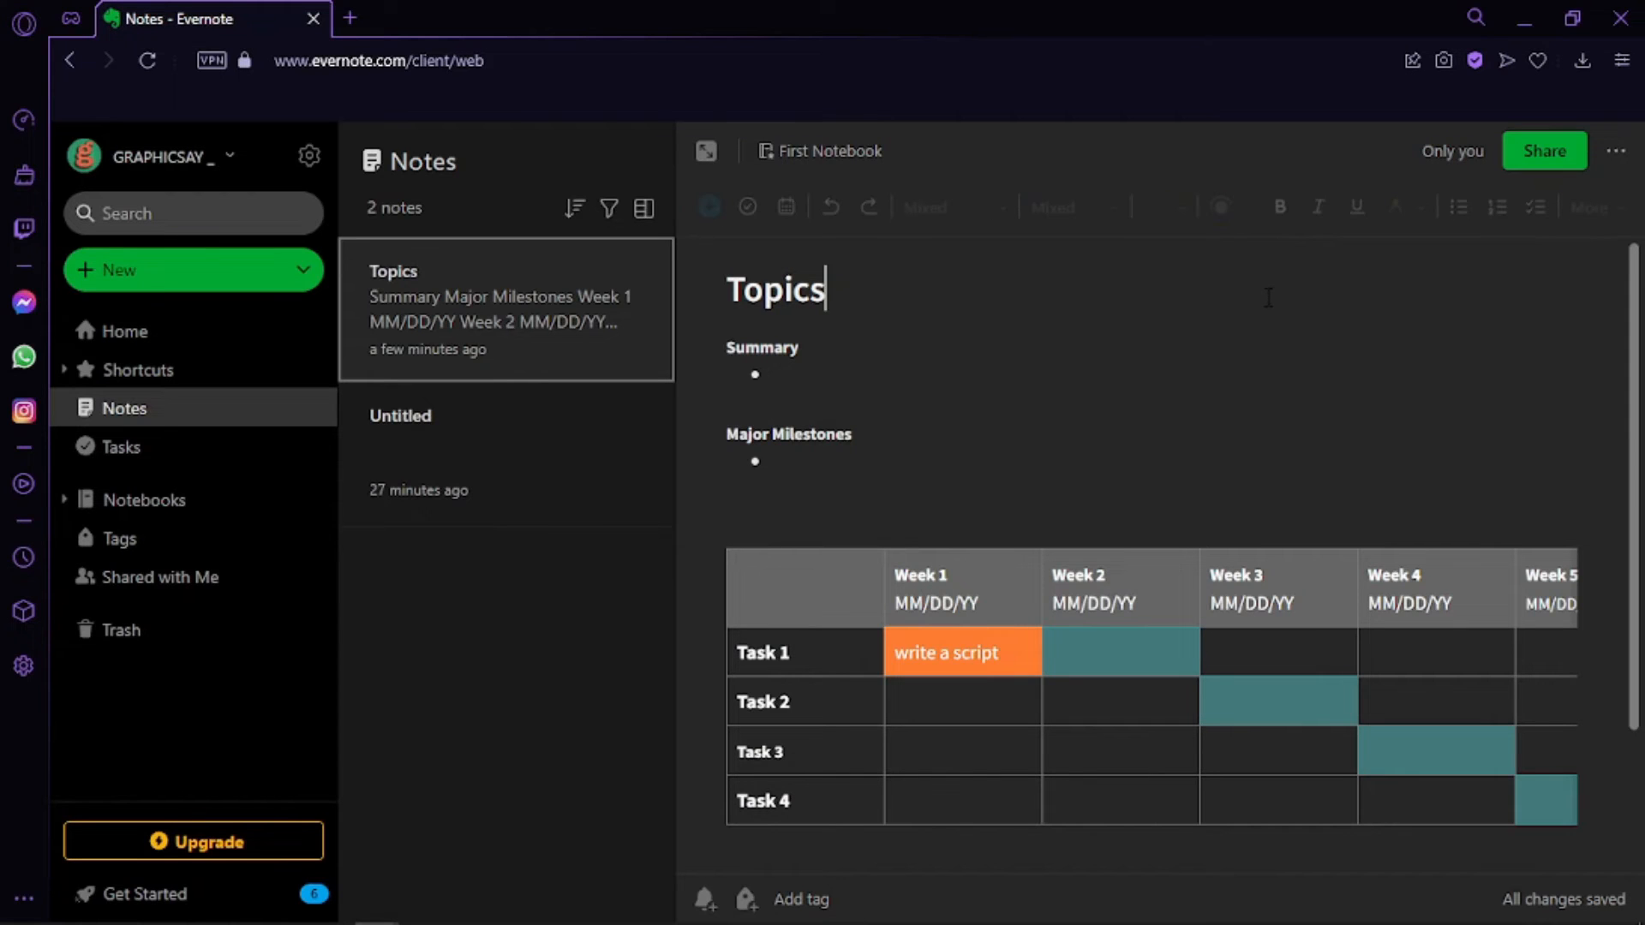
pyautogui.click(1045, 219)
pyautogui.click(810, 654)
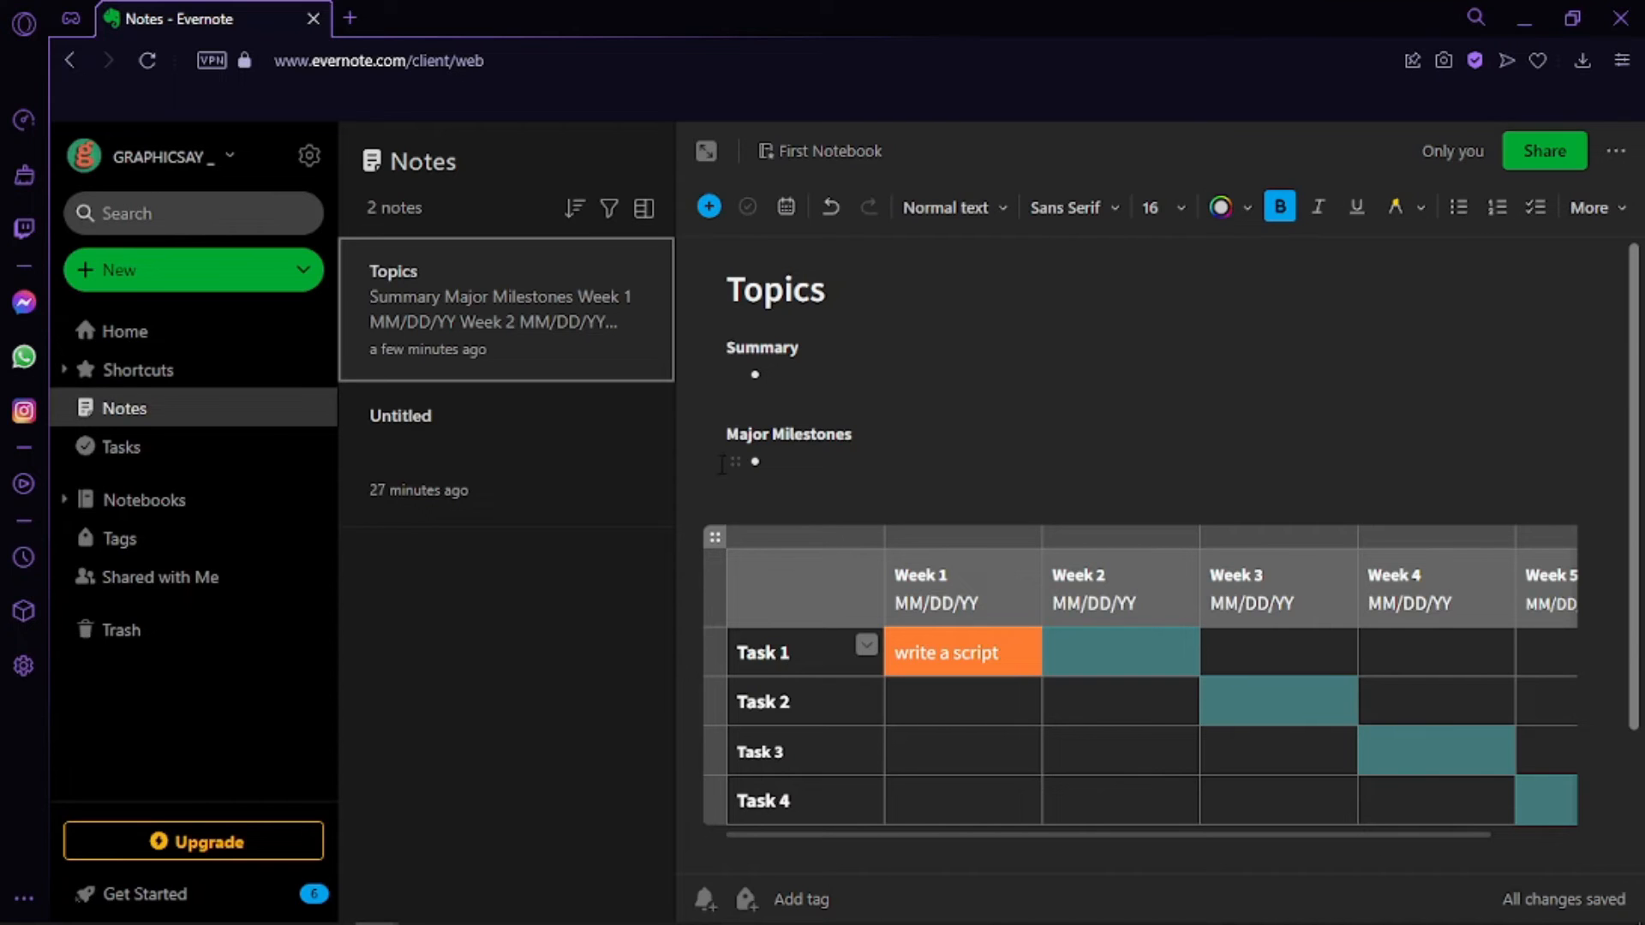
pyautogui.click(546, 552)
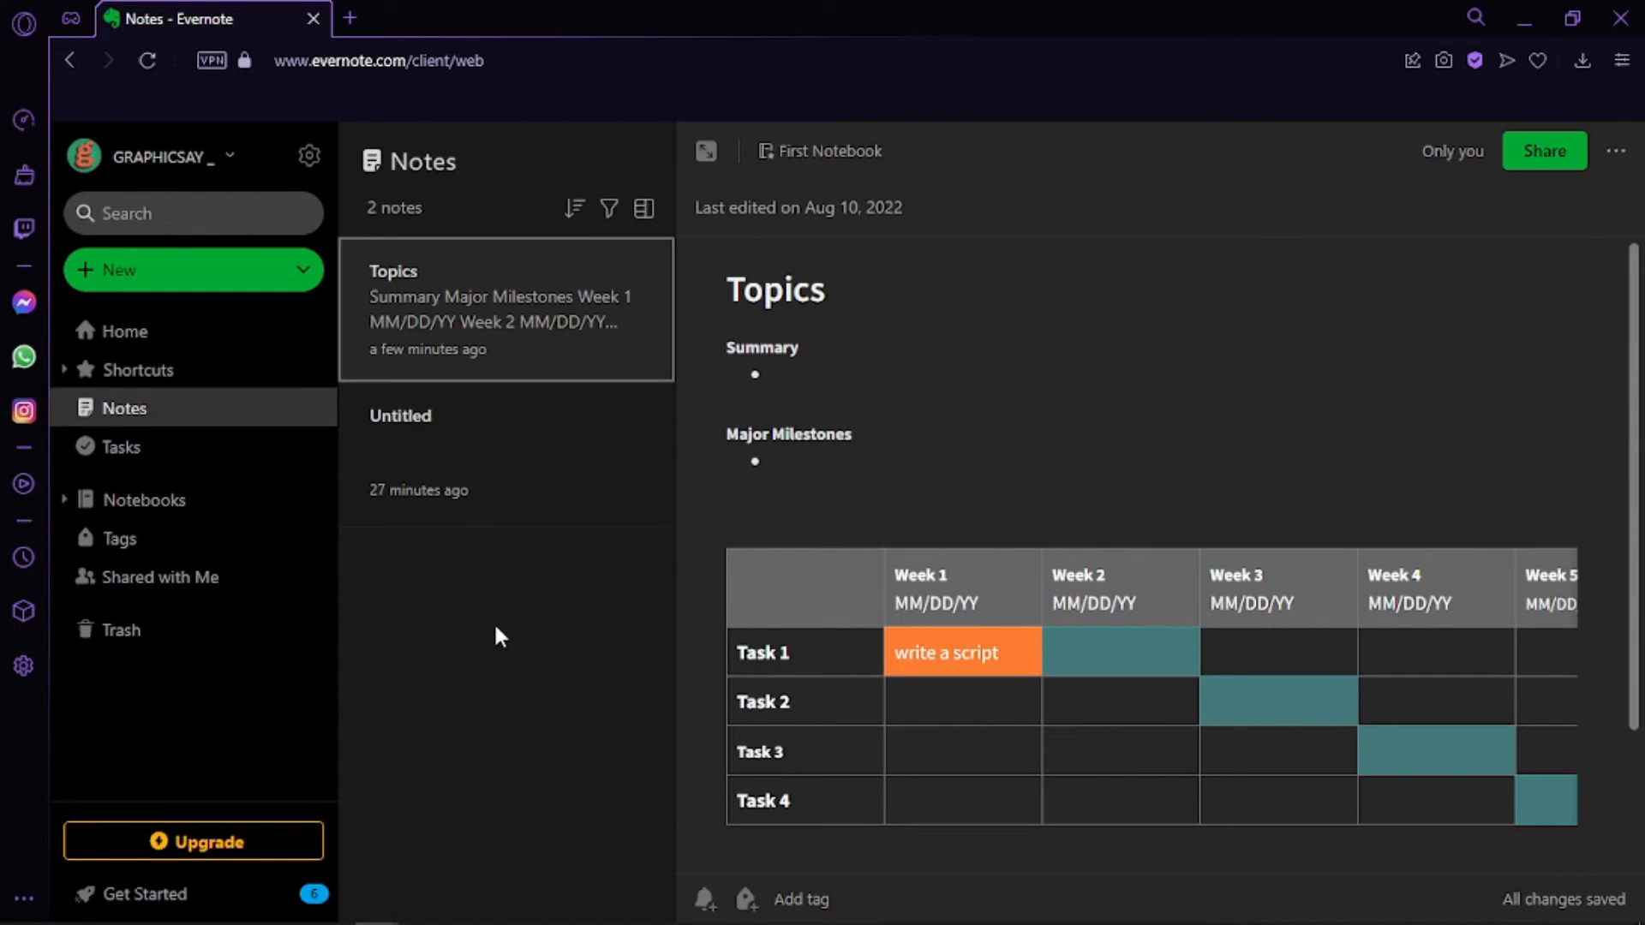
pyautogui.click(209, 461)
pyautogui.click(981, 342)
pyautogui.scroll(-2, 952, 517)
pyautogui.scroll(2, 951, 517)
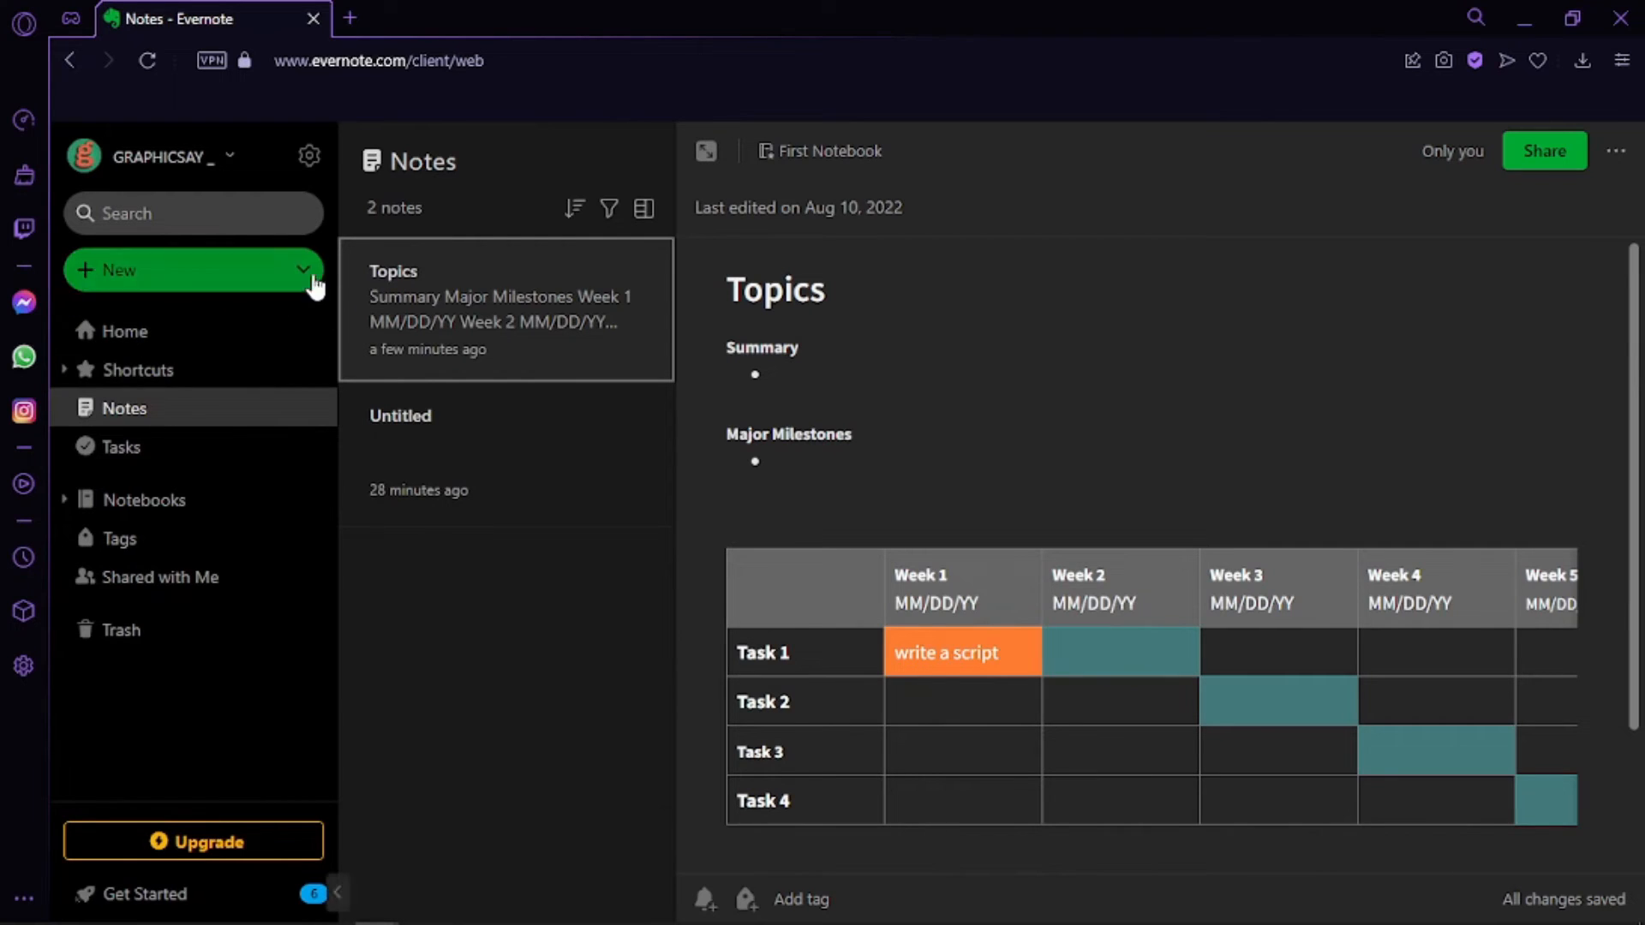
# Create a new note from the To-do list template
pyautogui.click(213, 279)
pyautogui.click(224, 279)
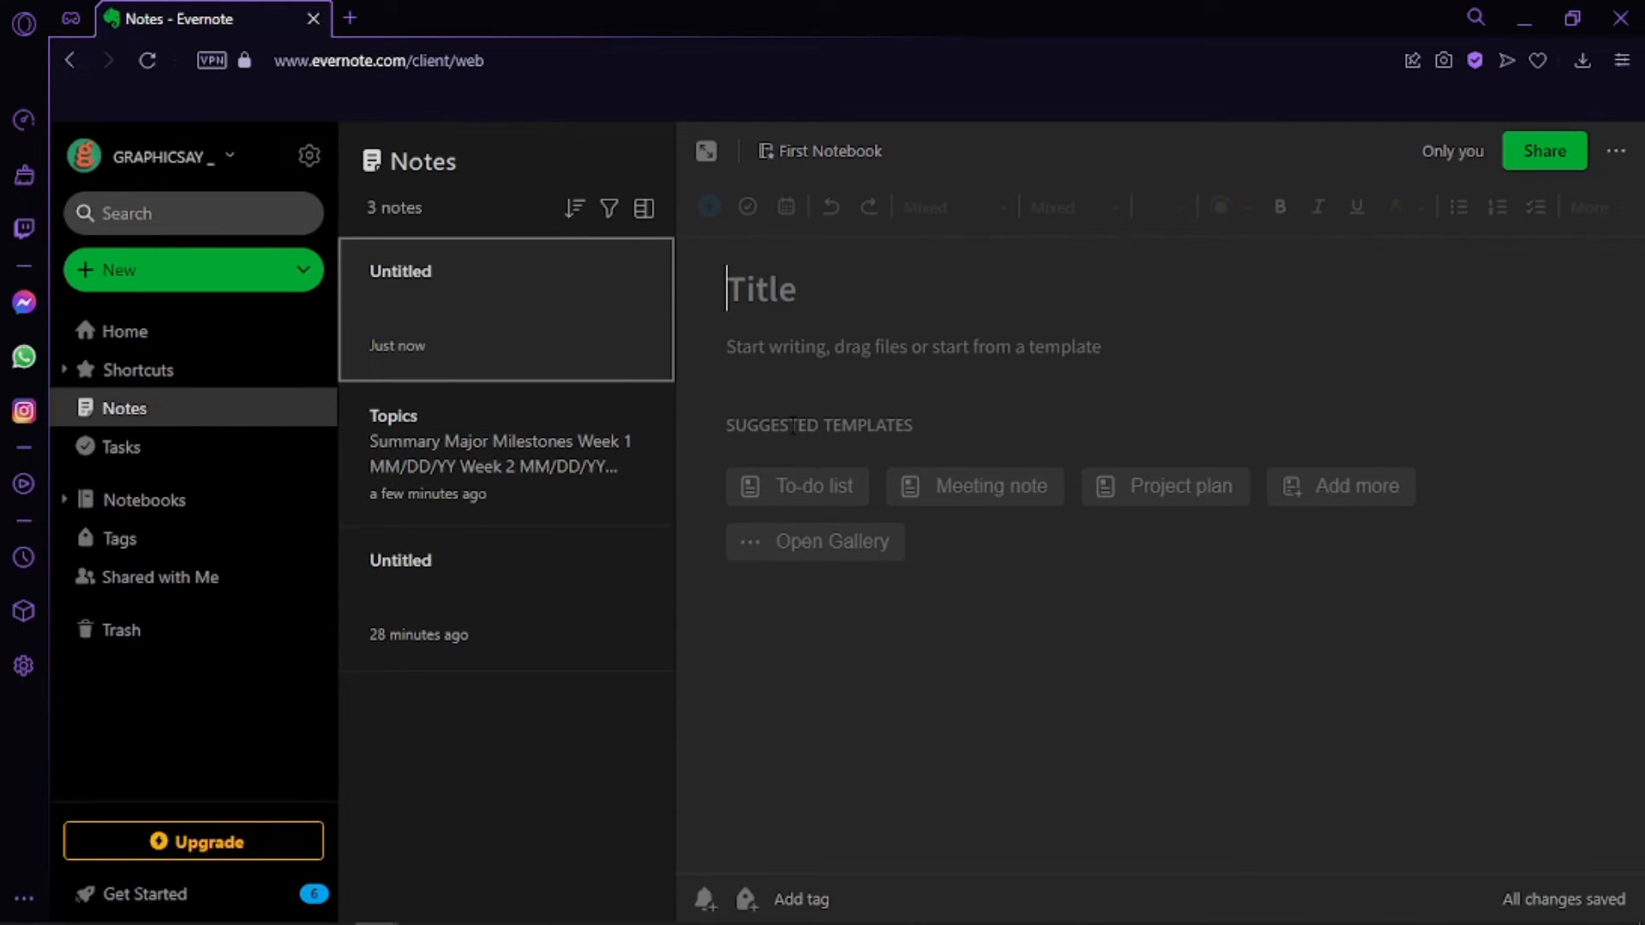
pyautogui.click(806, 486)
# Enter "working out" and "read a book" as the two tasks under Today
pyautogui.click(851, 384)
pyautogui.write('w')
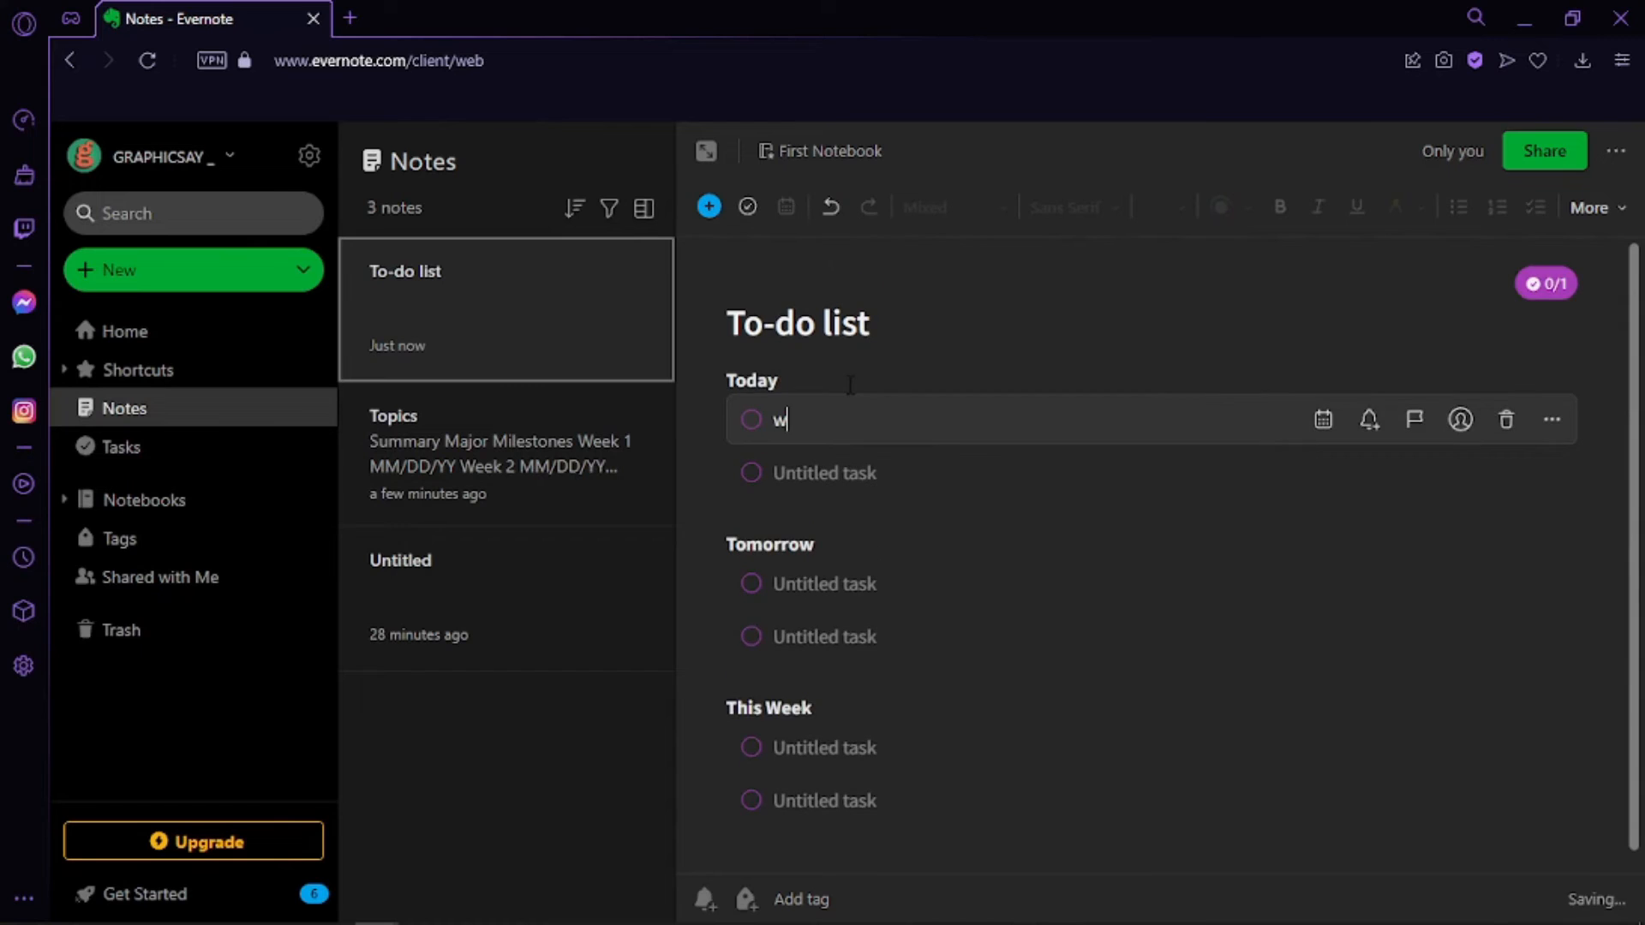
pyautogui.write('or')
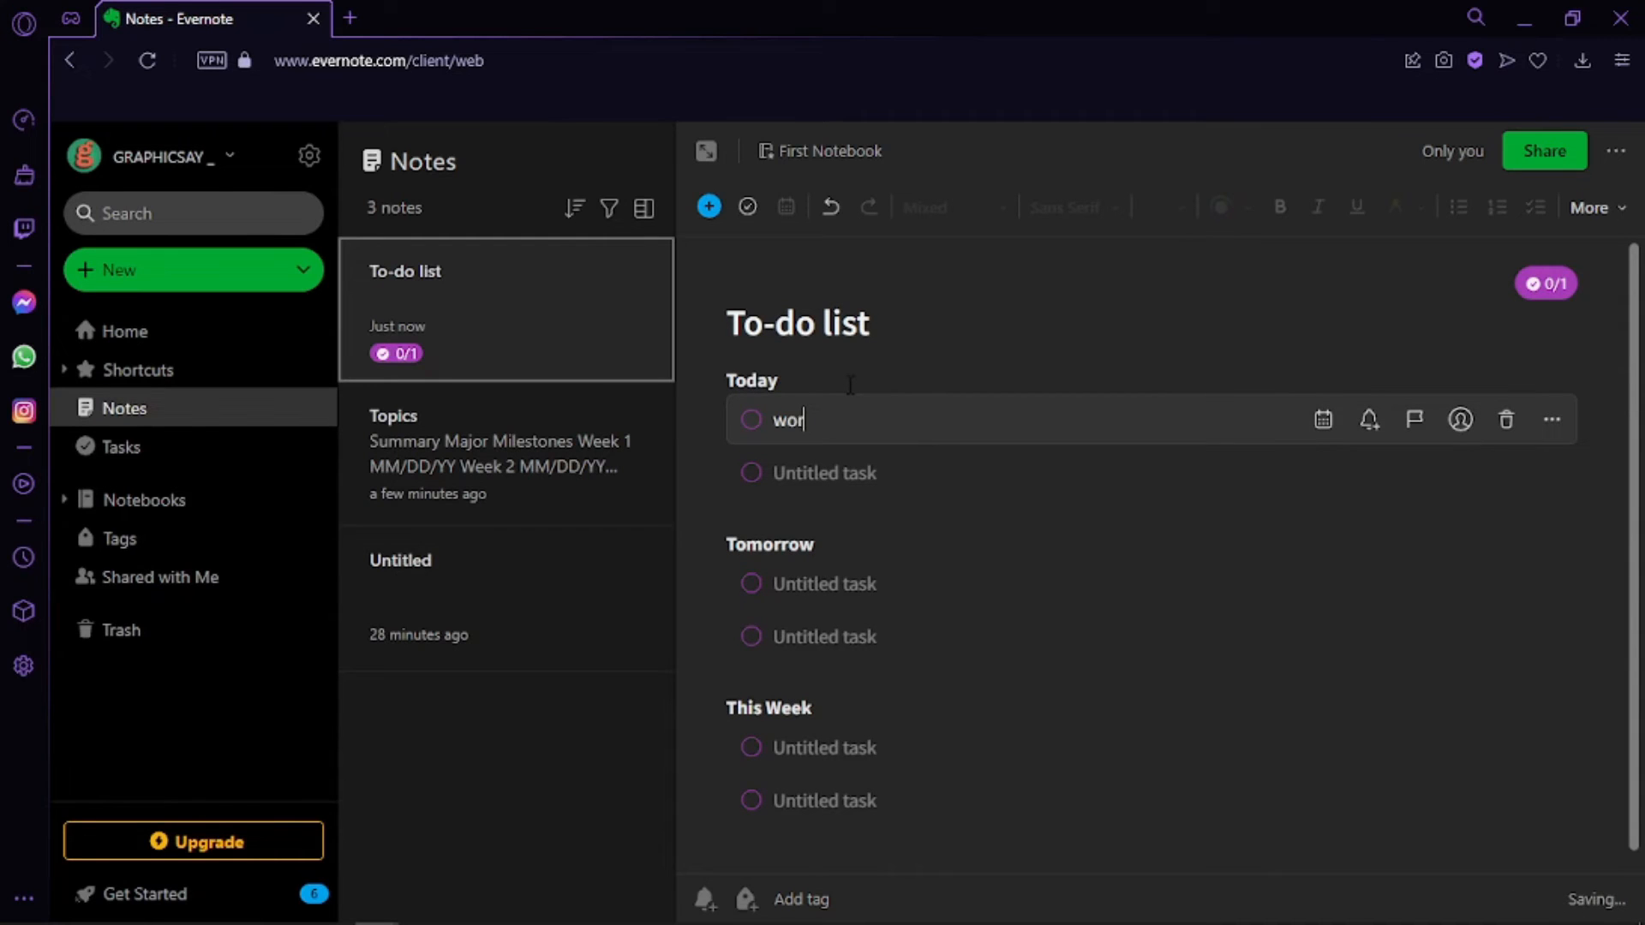
pyautogui.write('king out')
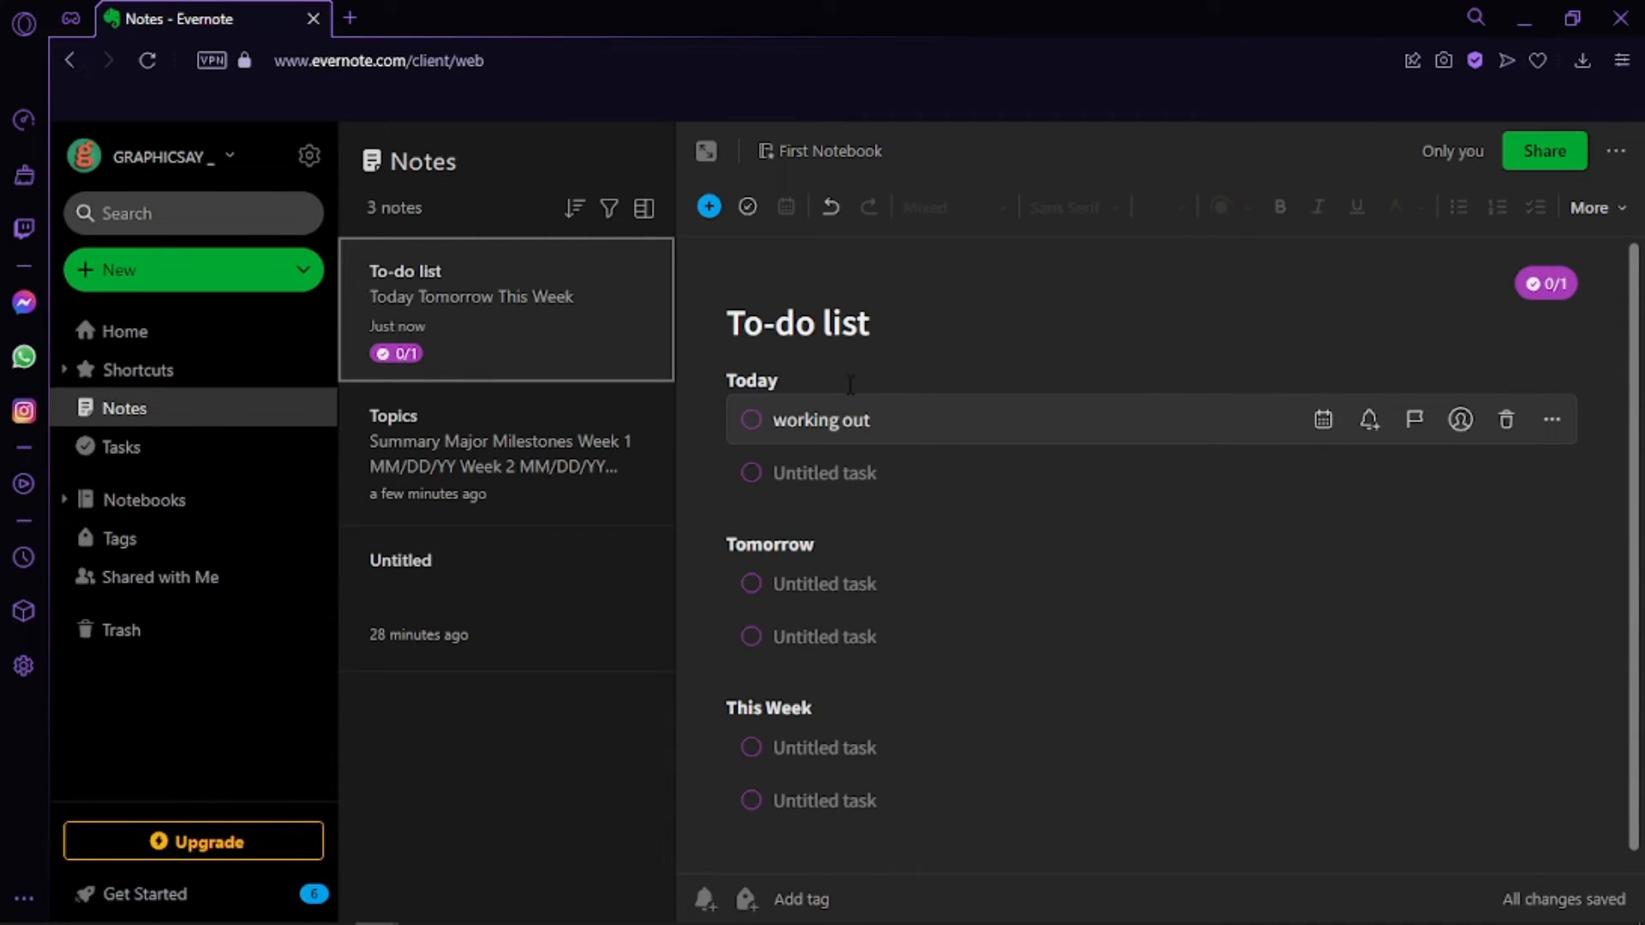
pyautogui.click(851, 385)
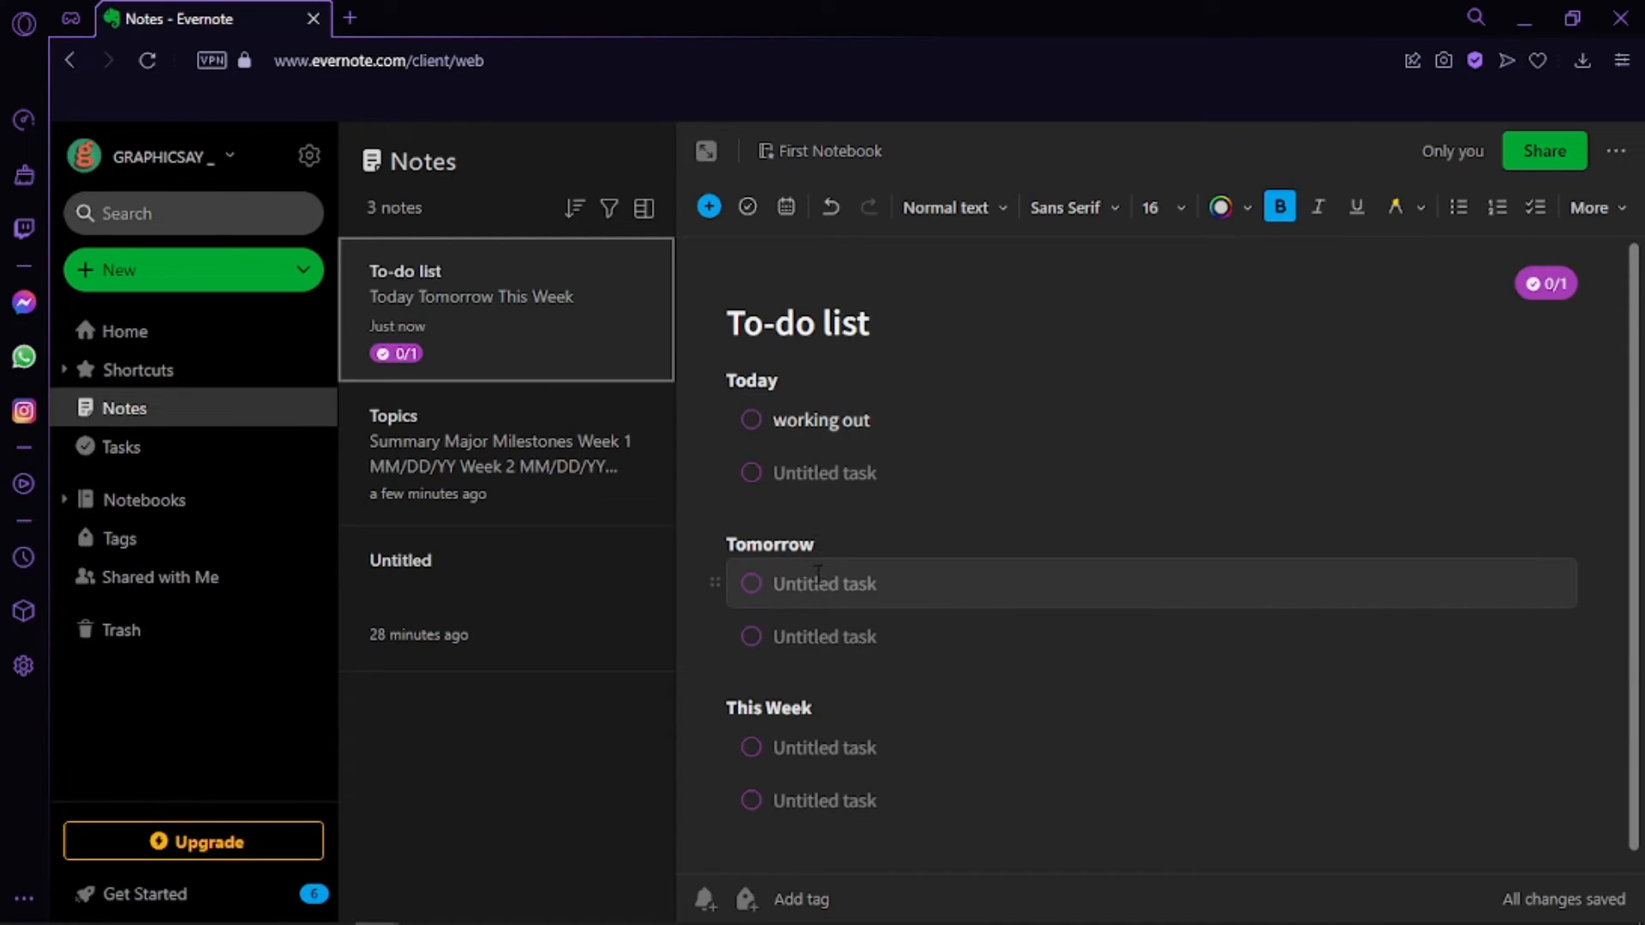
pyautogui.click(865, 474)
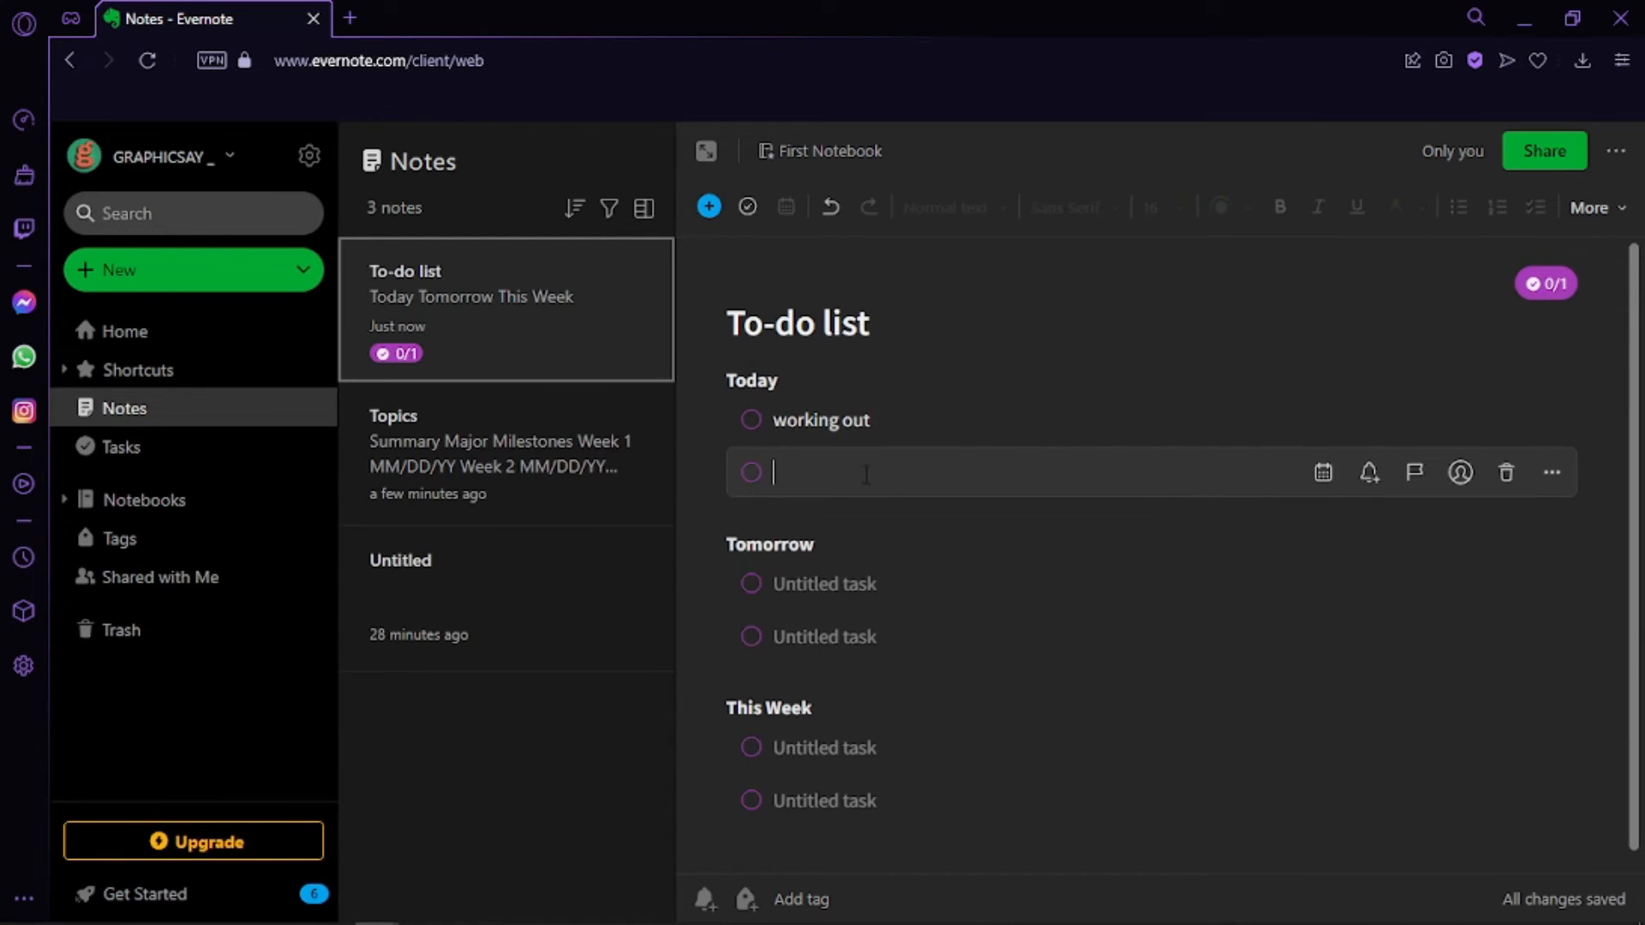
pyautogui.write('read a bo')
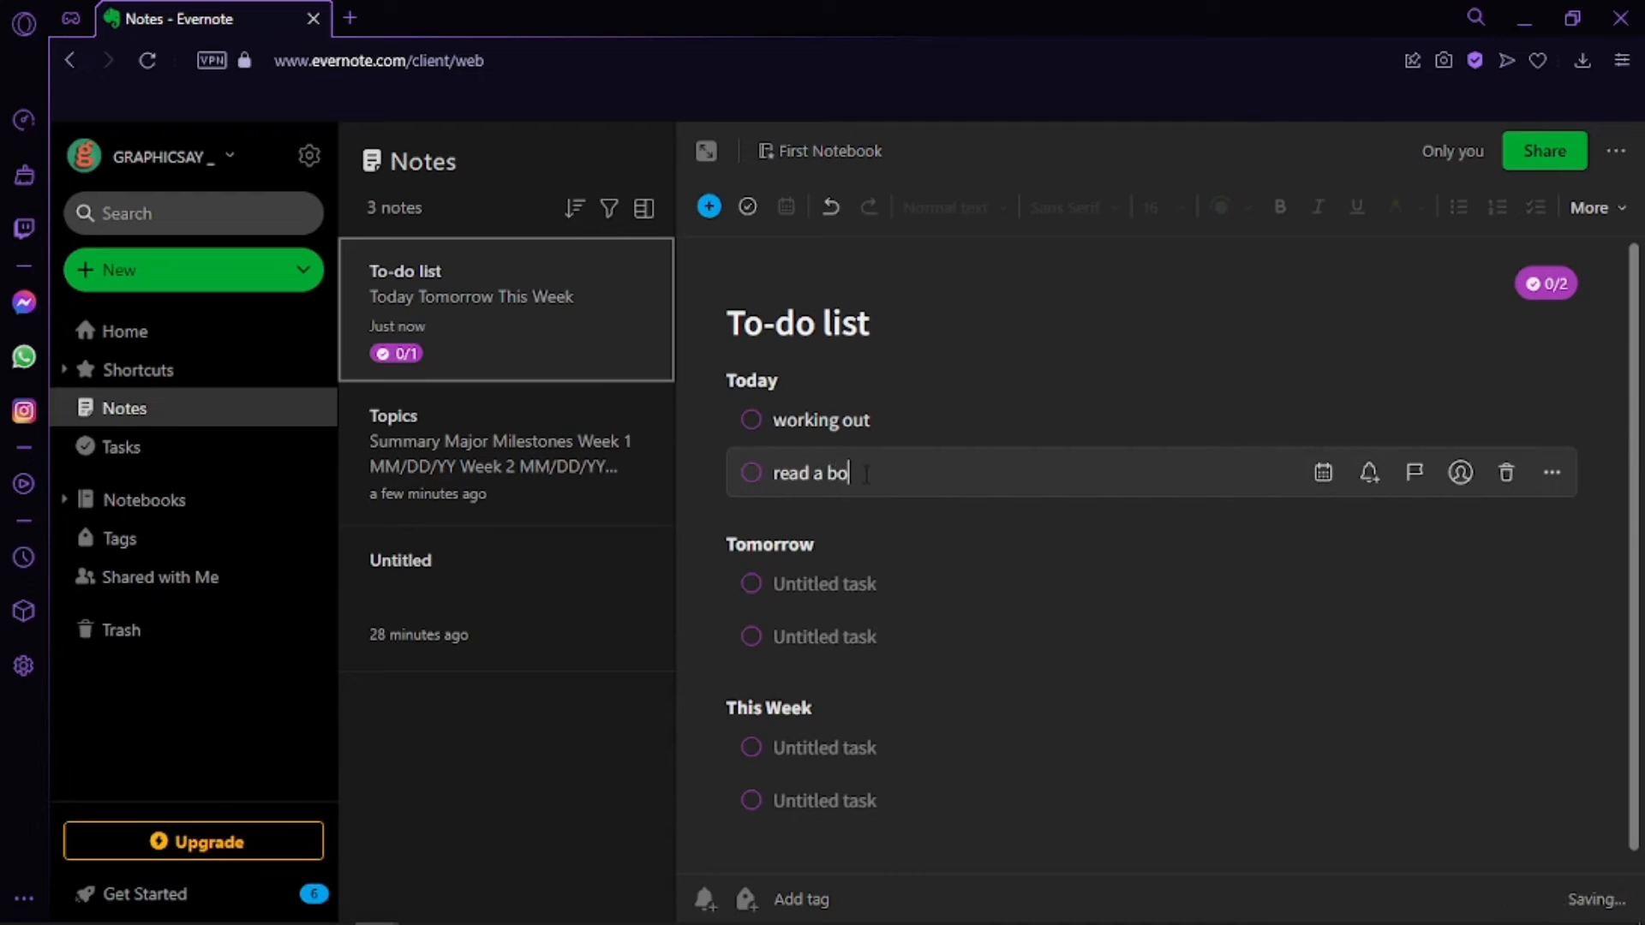
pyautogui.click(974, 402)
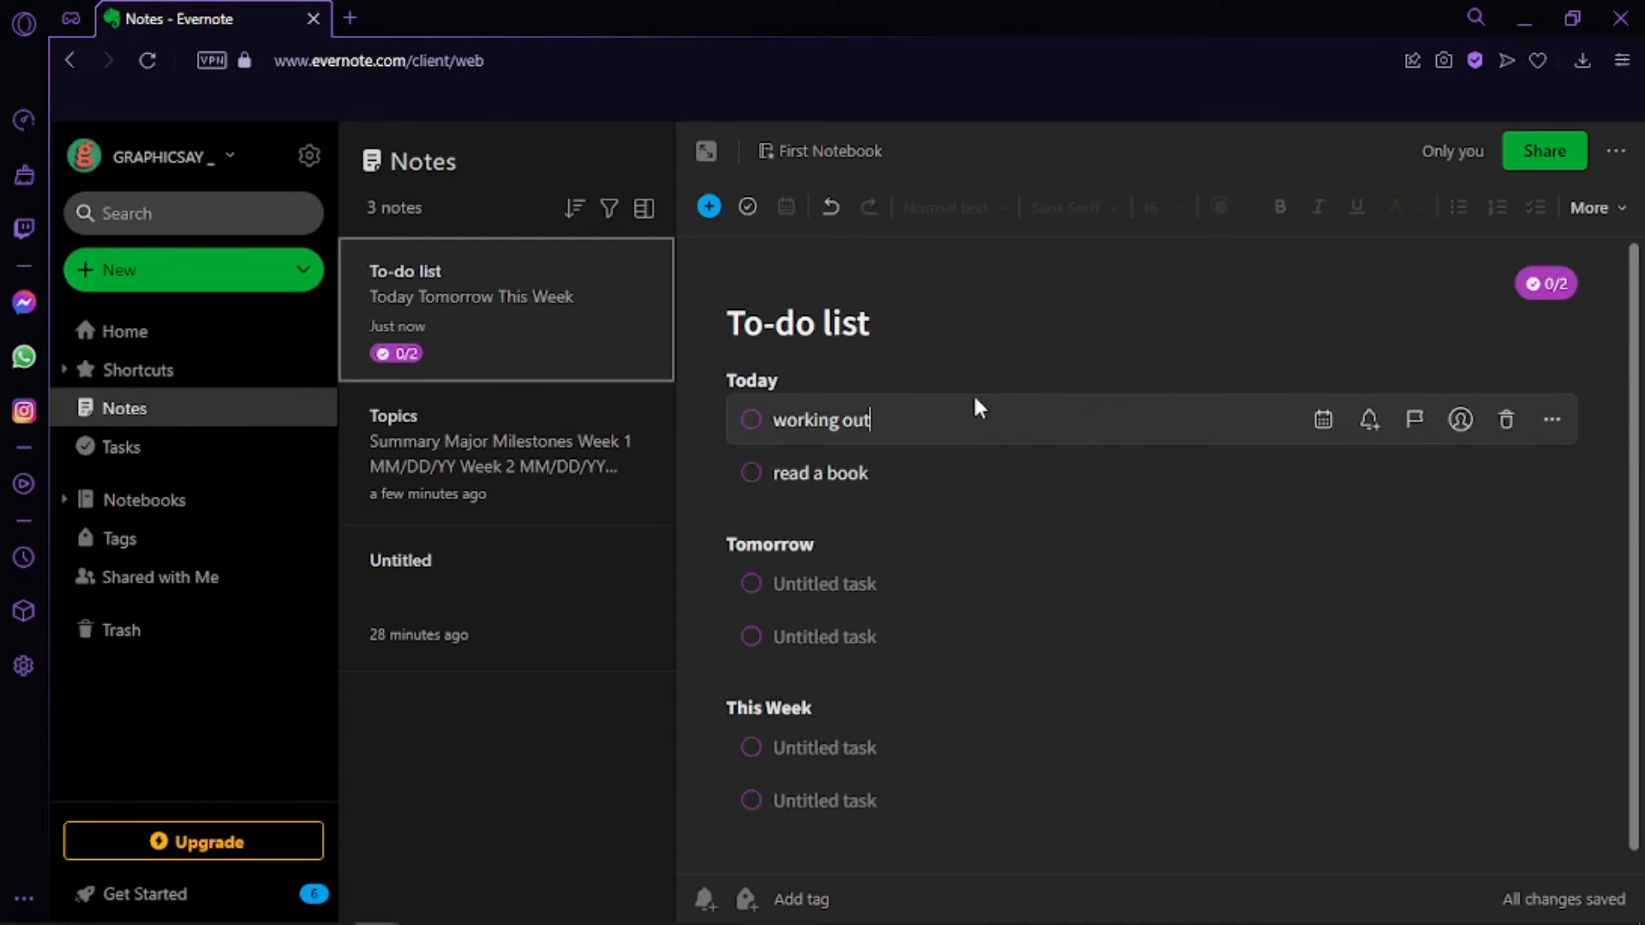
# Enter "eat healthy" as the first task under Tomorrow
pyautogui.click(939, 550)
pyautogui.click(934, 580)
pyautogui.write('eat health')
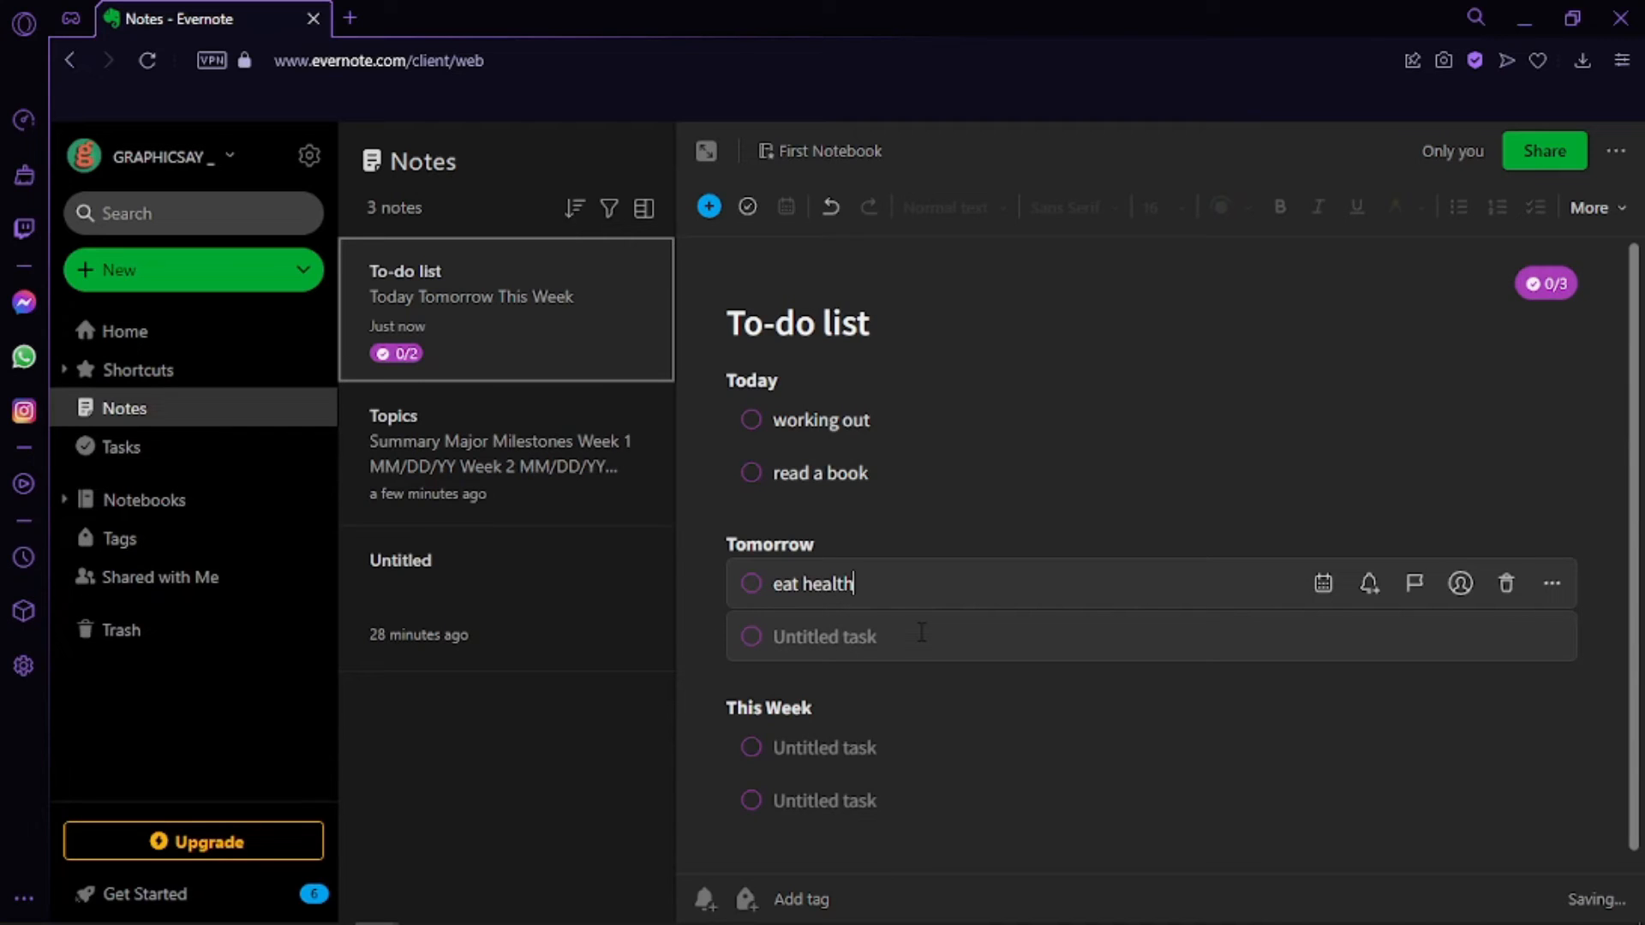
pyautogui.write('y')
pyautogui.click(1063, 473)
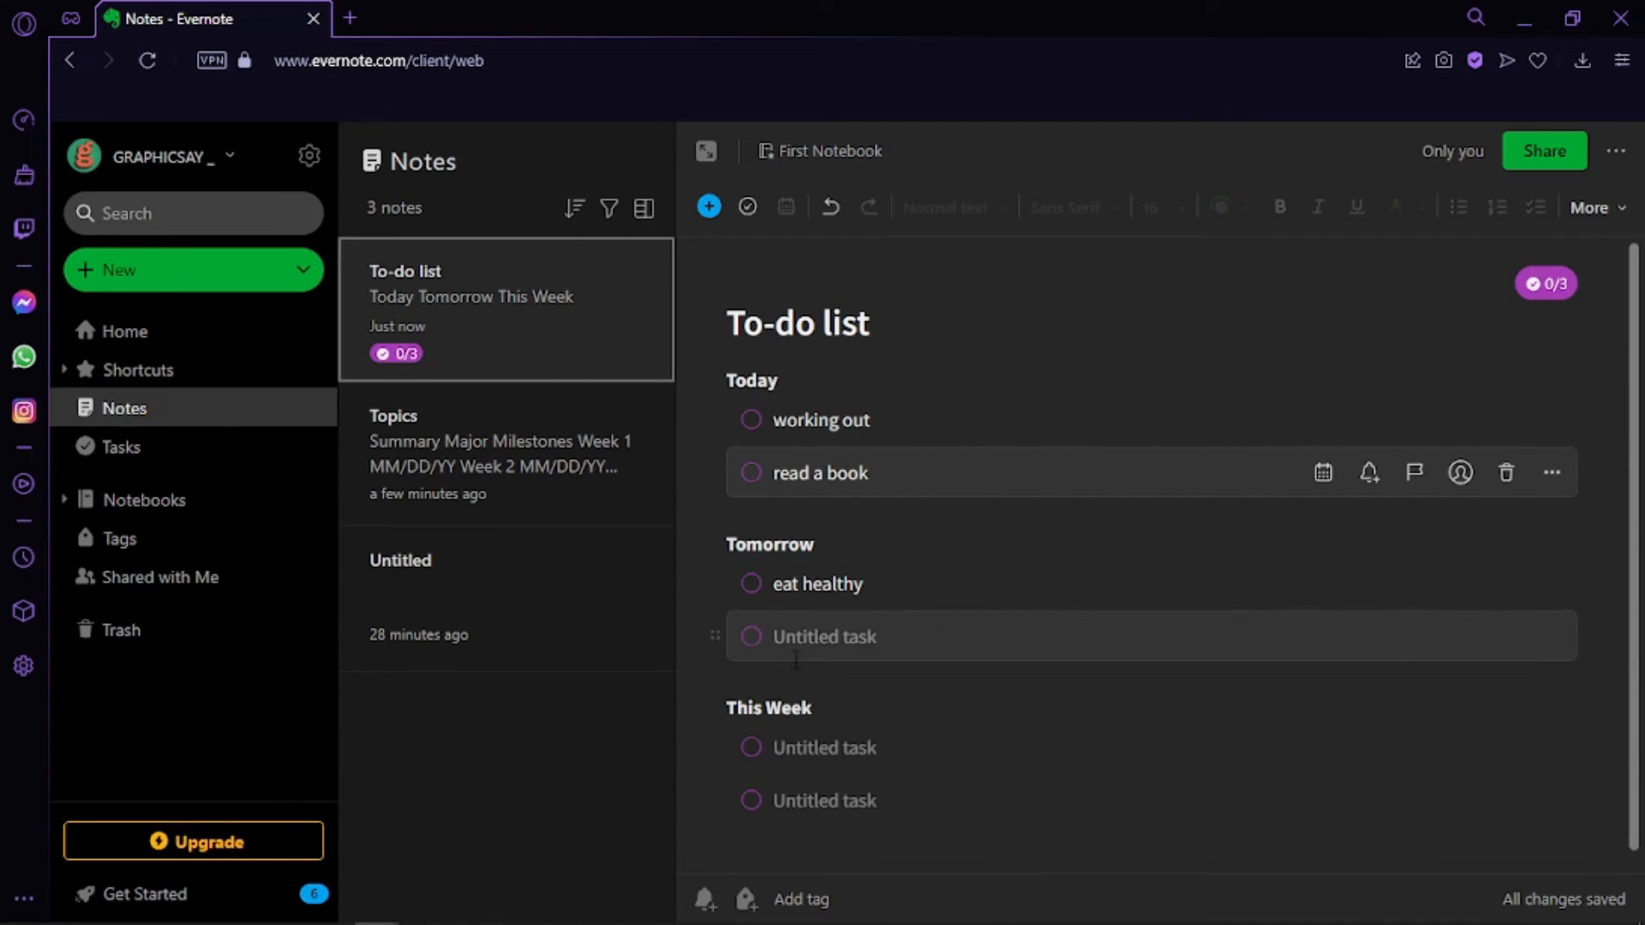
# Mark the "working out" and "eat healthy" tasks as completed
pyautogui.click(752, 420)
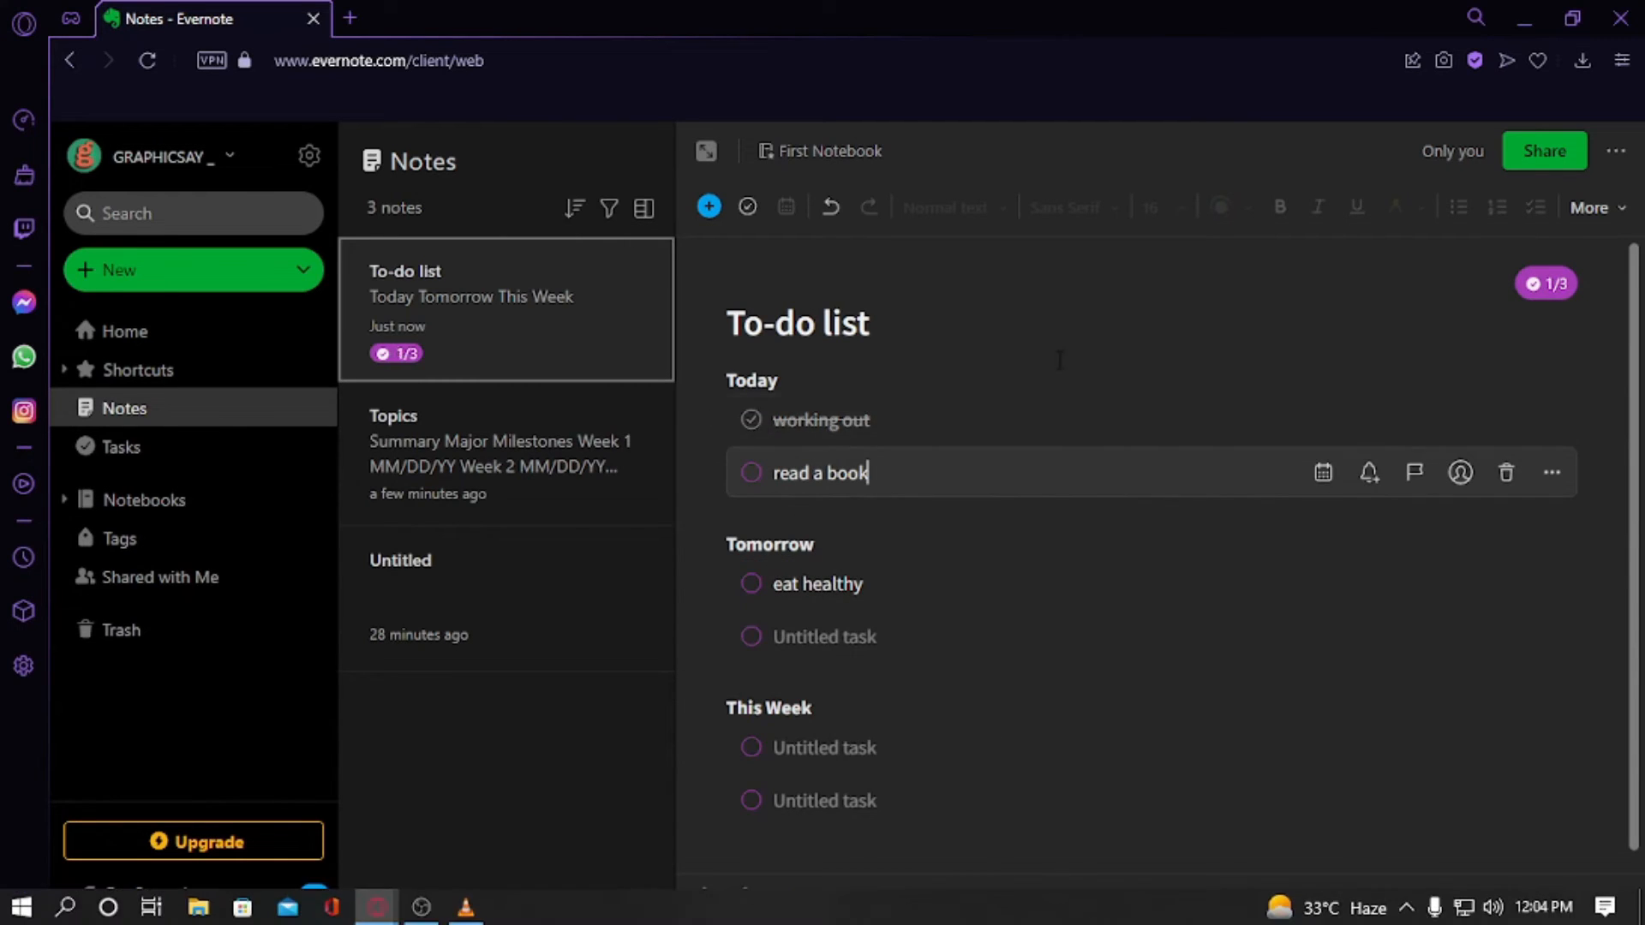
pyautogui.scroll(-1, 1256, 466)
pyautogui.click(759, 572)
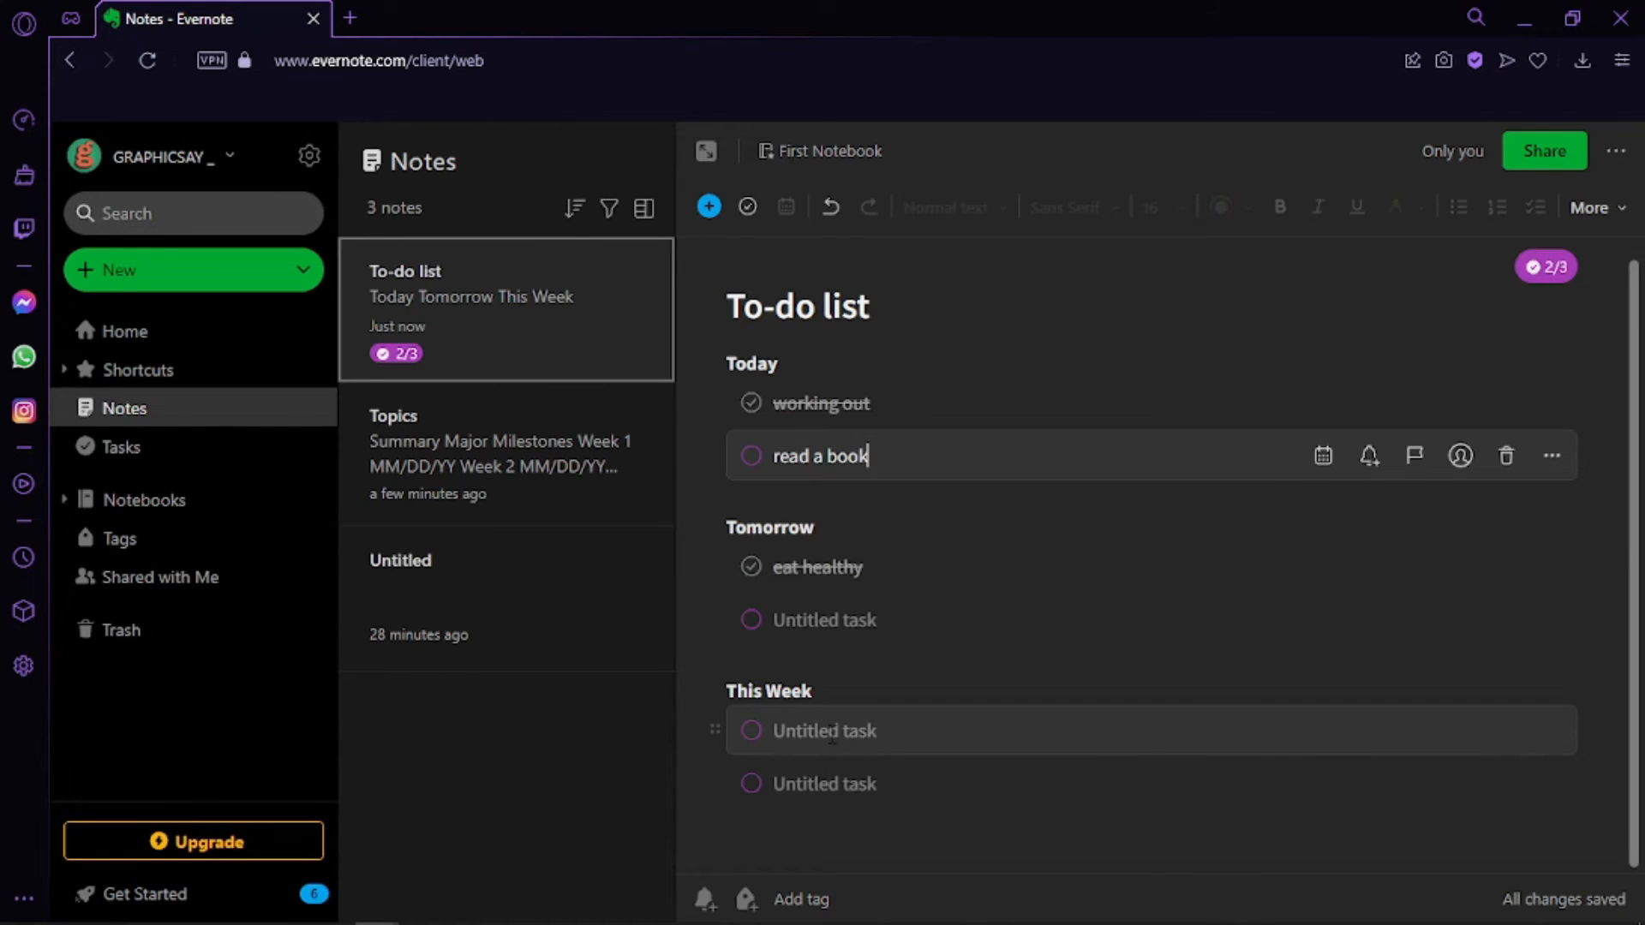
pyautogui.click(540, 769)
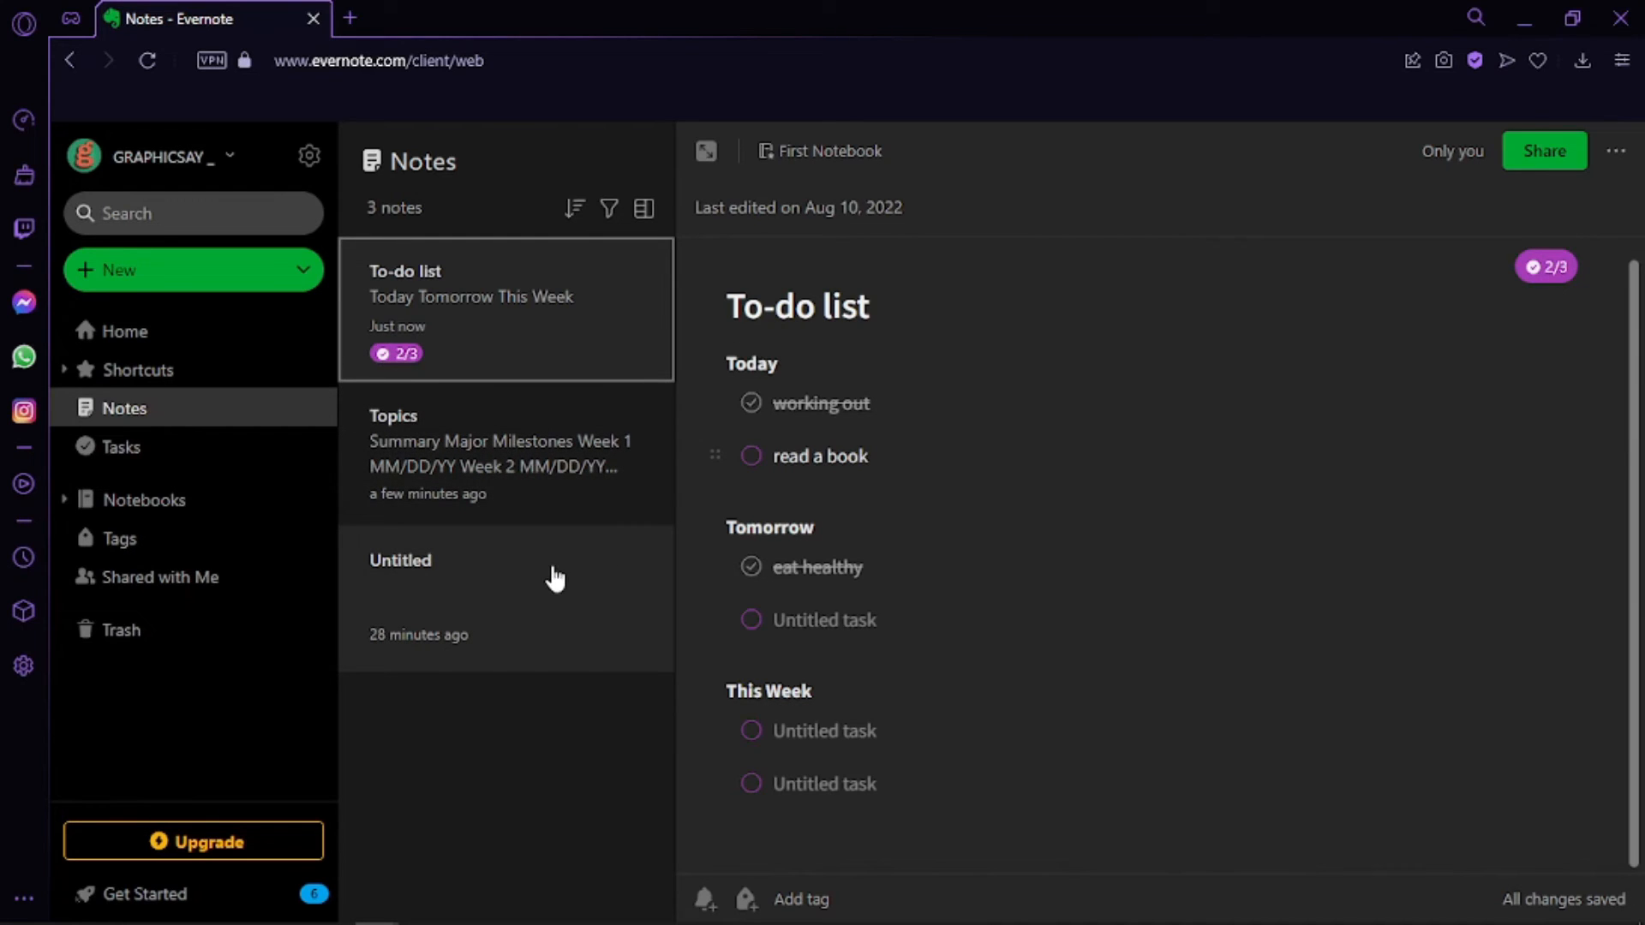
# Create a task named "Send files to CEO" in the default Things to do note and return to the notes list
pyautogui.click(257, 452)
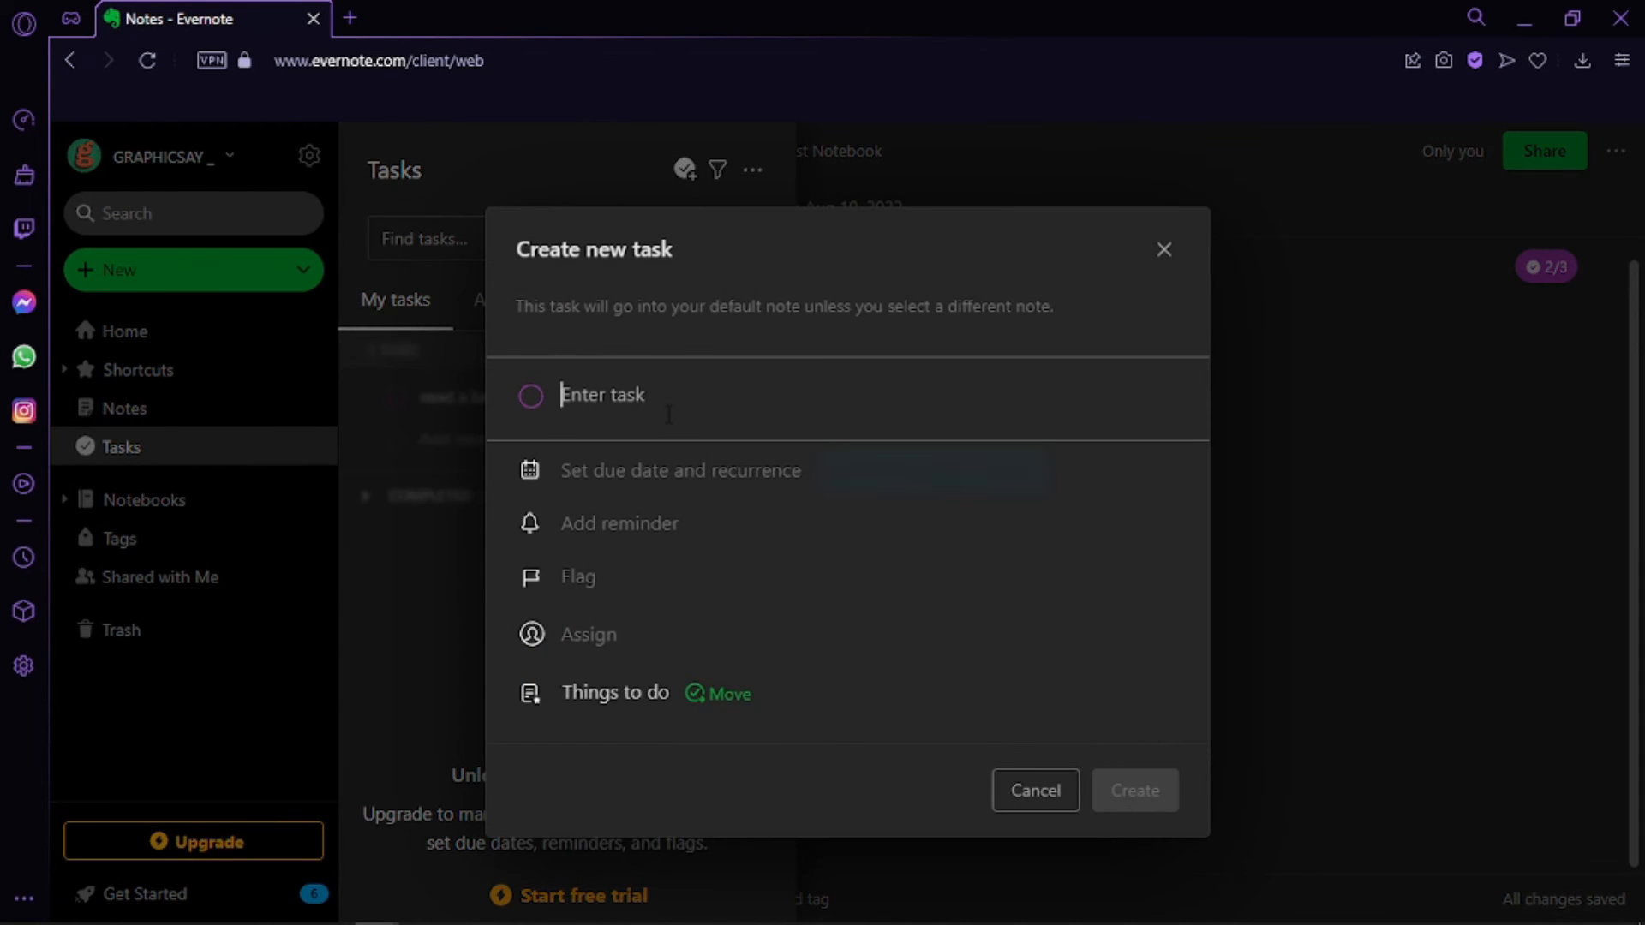
pyautogui.write('Send')
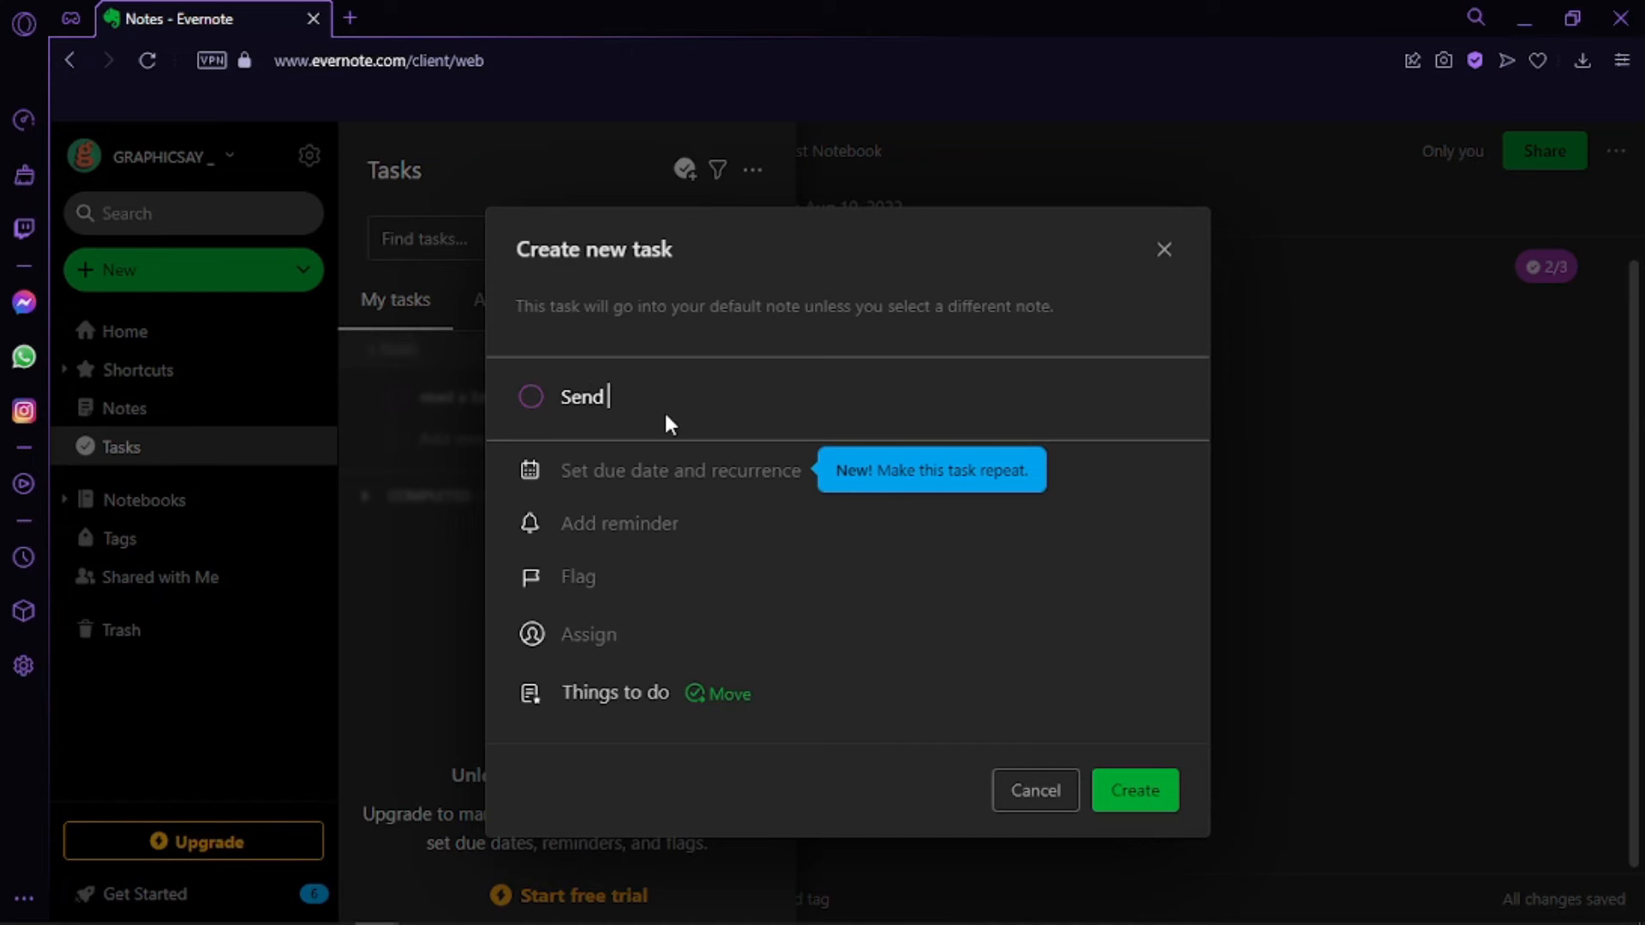
pyautogui.write(' files to CEO')
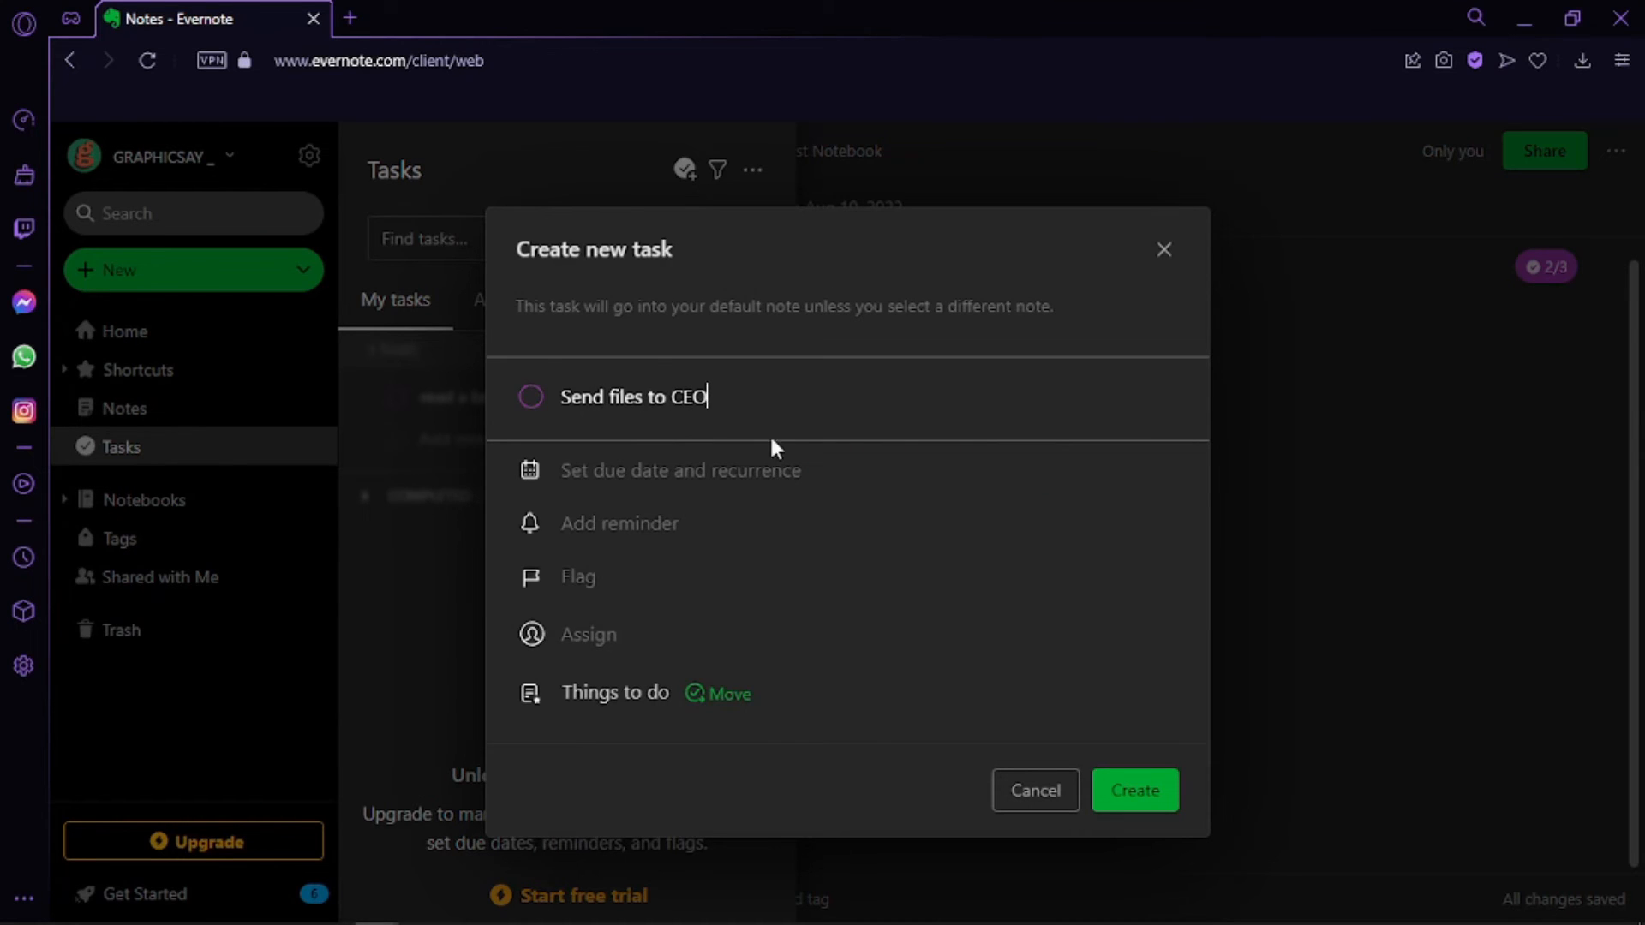
pyautogui.click(735, 473)
pyautogui.click(879, 779)
pyautogui.click(1102, 805)
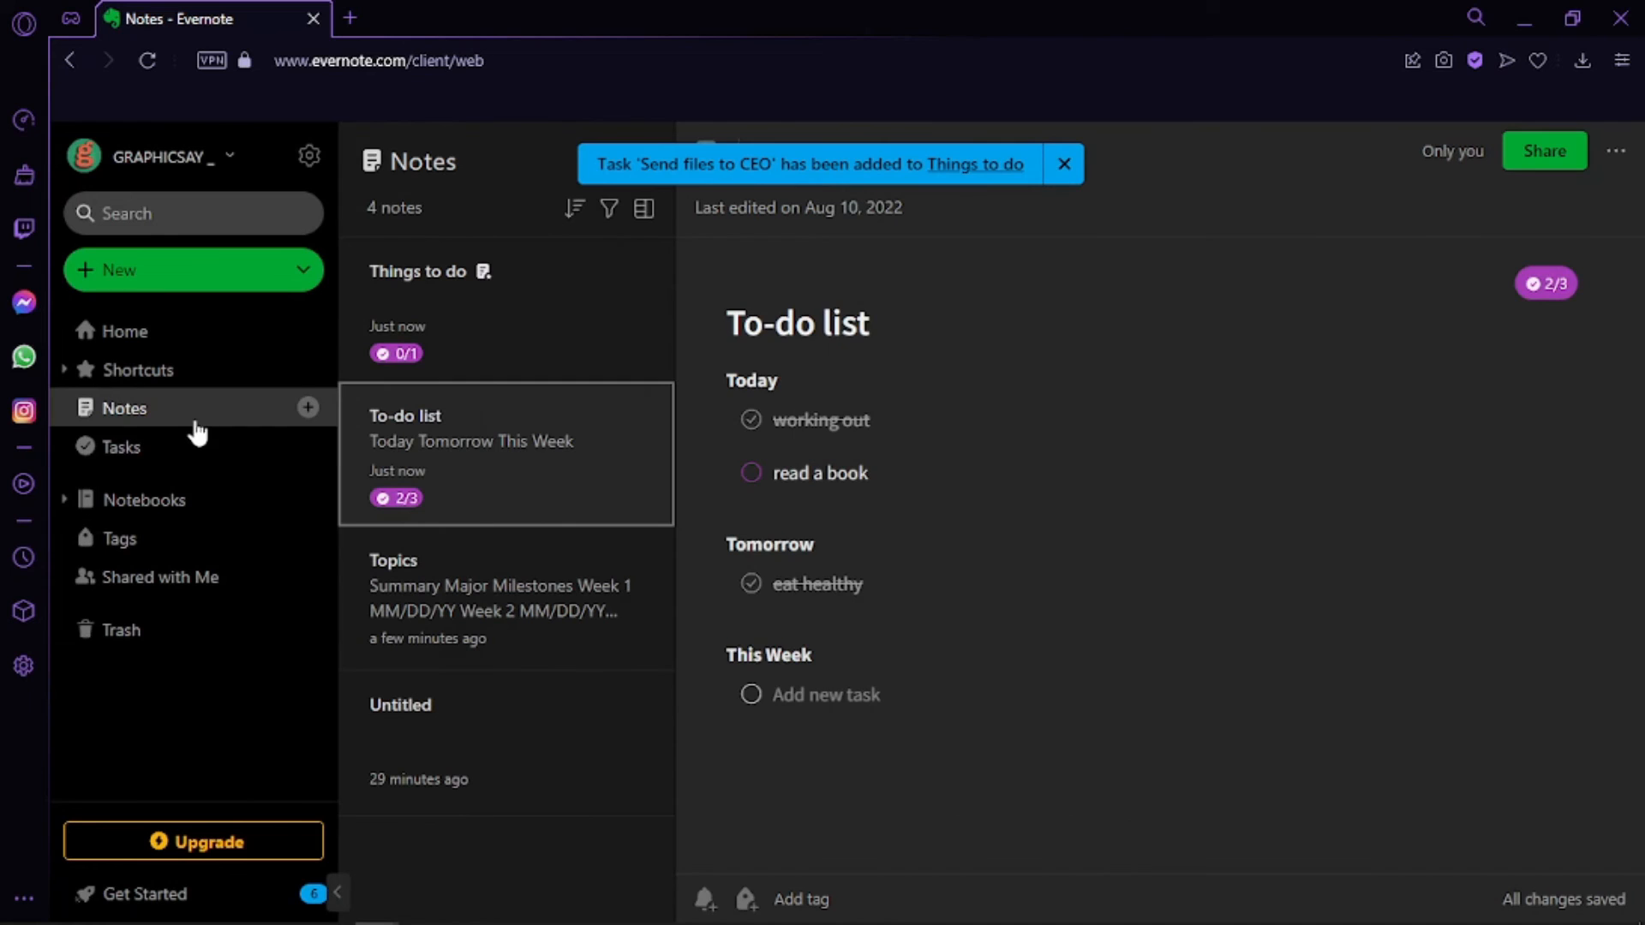
pyautogui.click(253, 420)
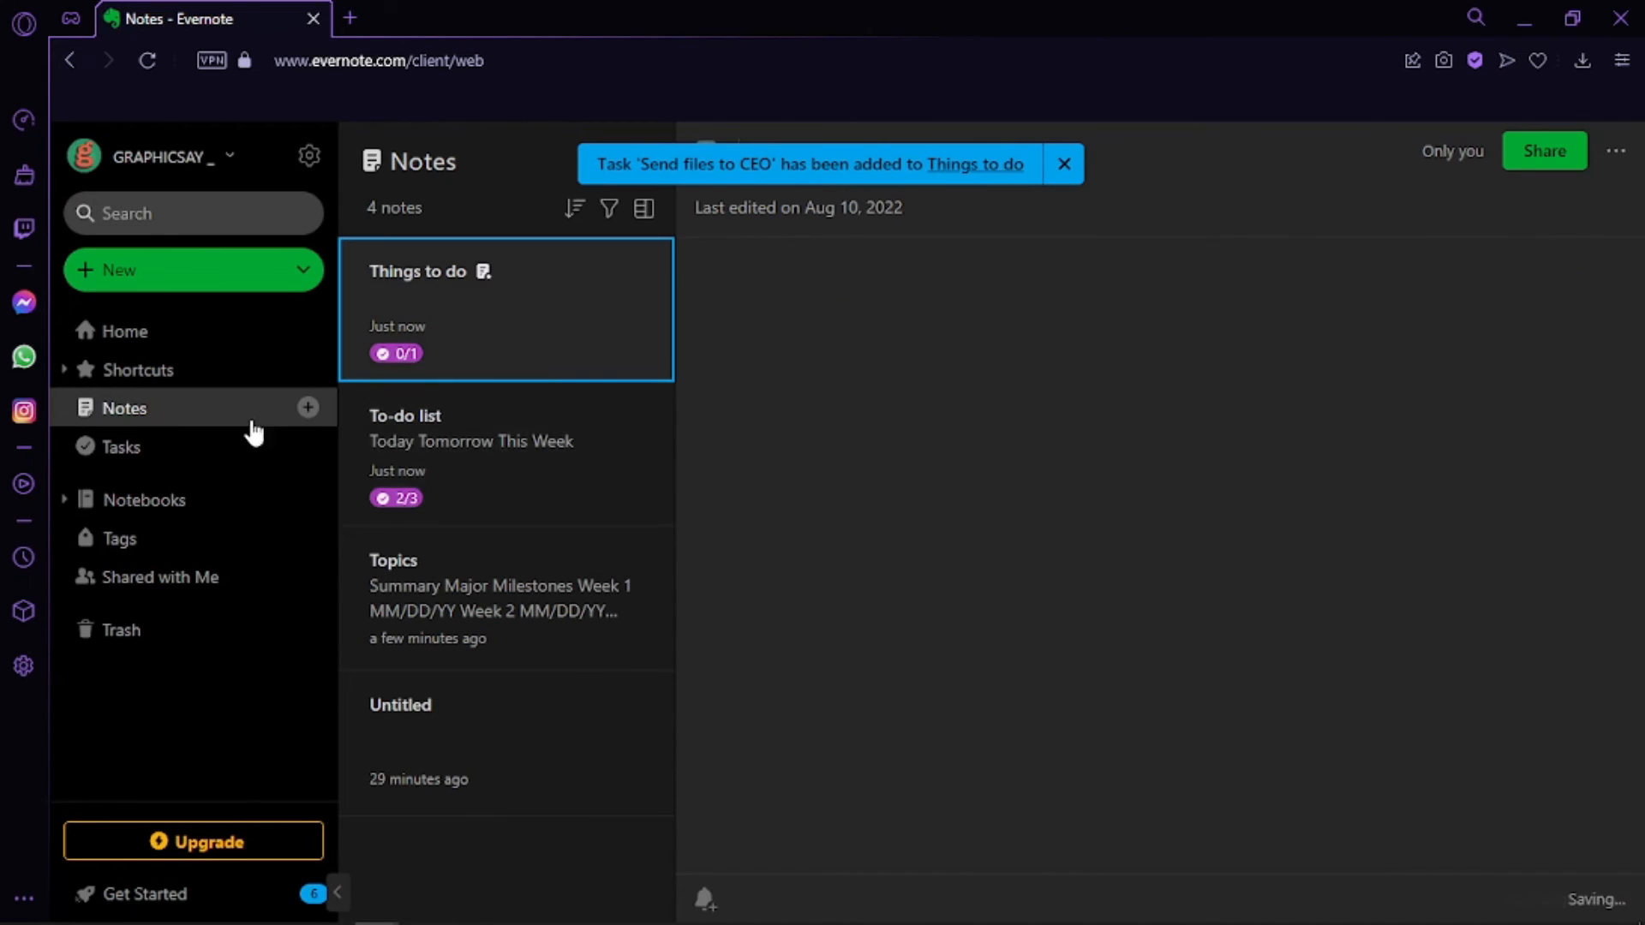
# Create a notebook named "Work" and return to the notes list
pyautogui.click(226, 504)
pyautogui.click(306, 501)
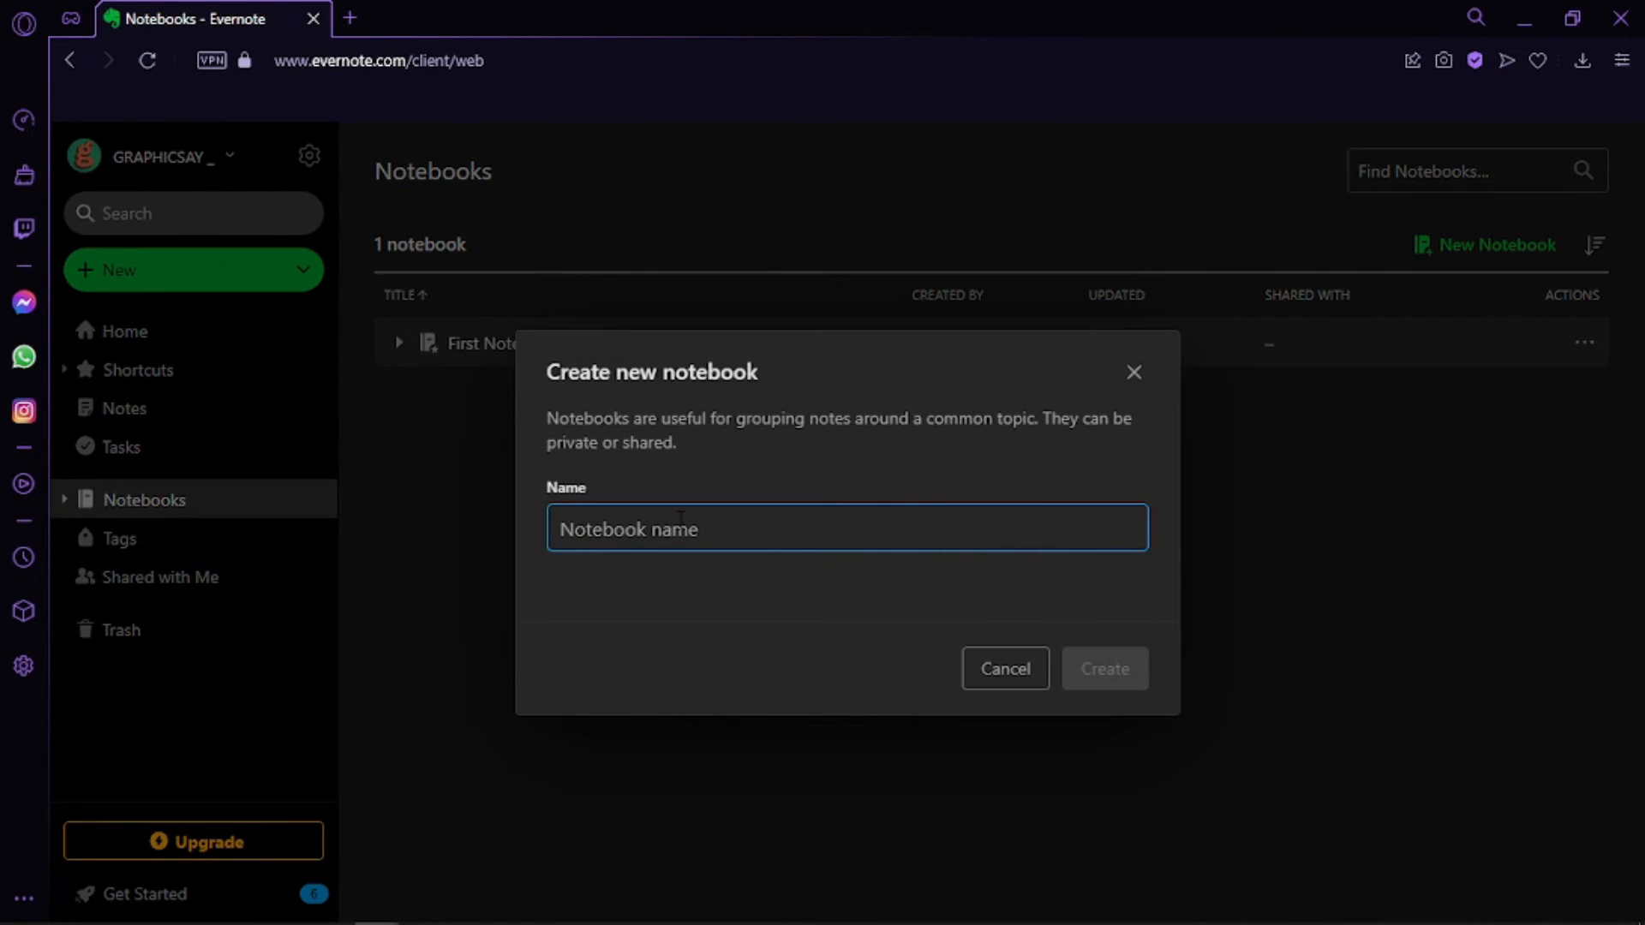
pyautogui.write('Work')
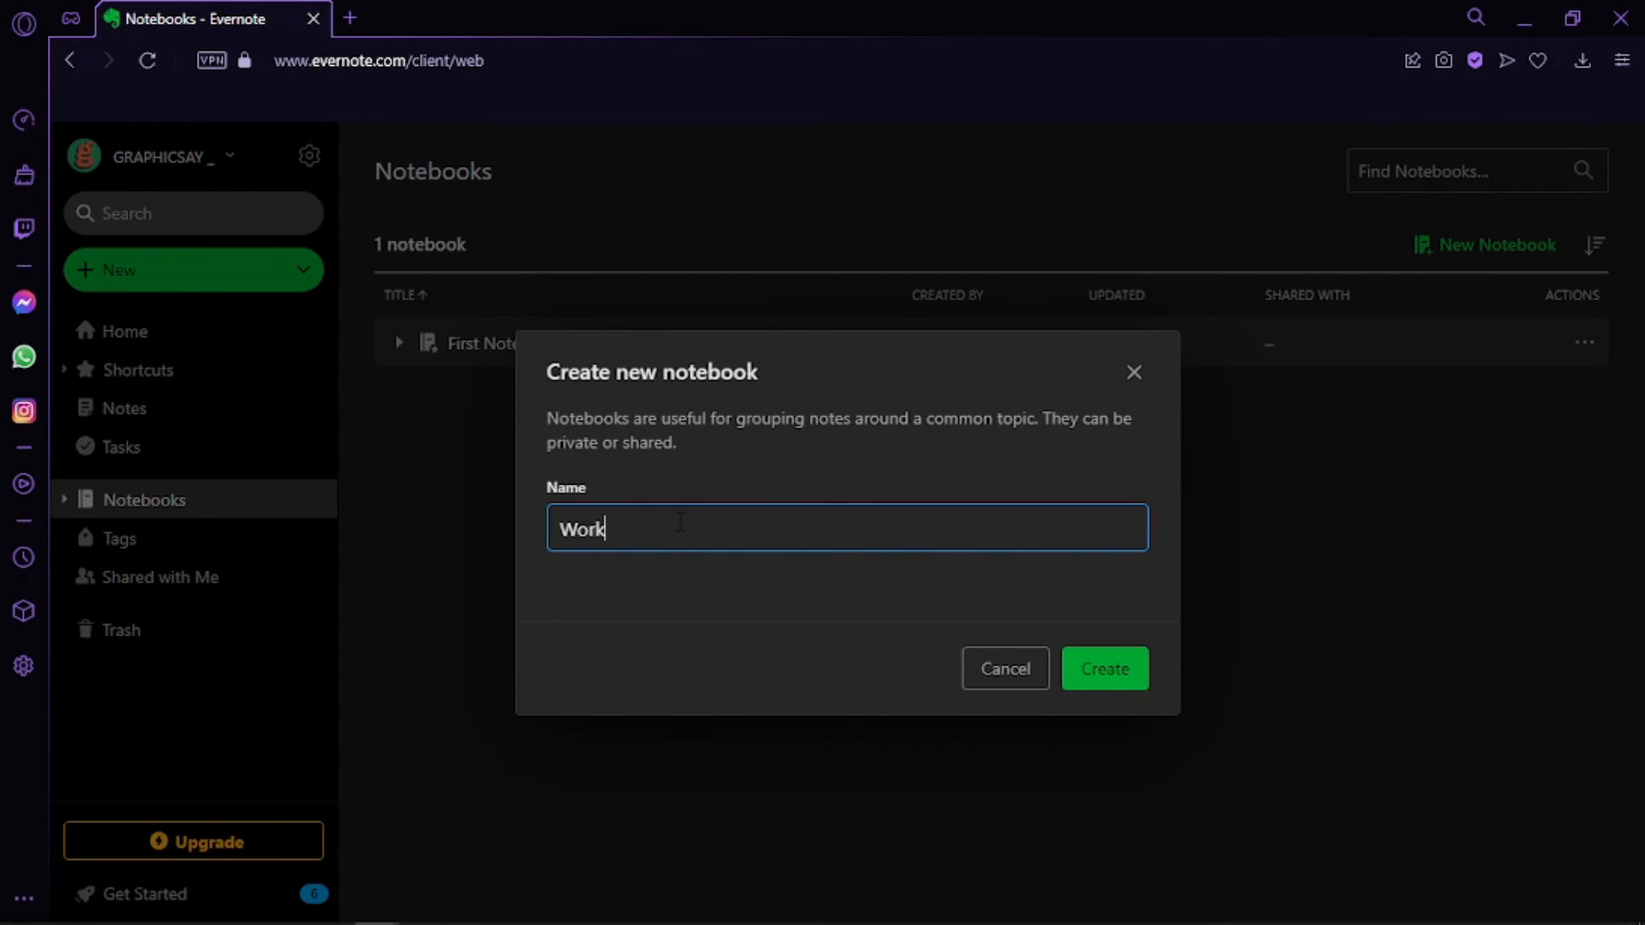
pyautogui.click(1121, 674)
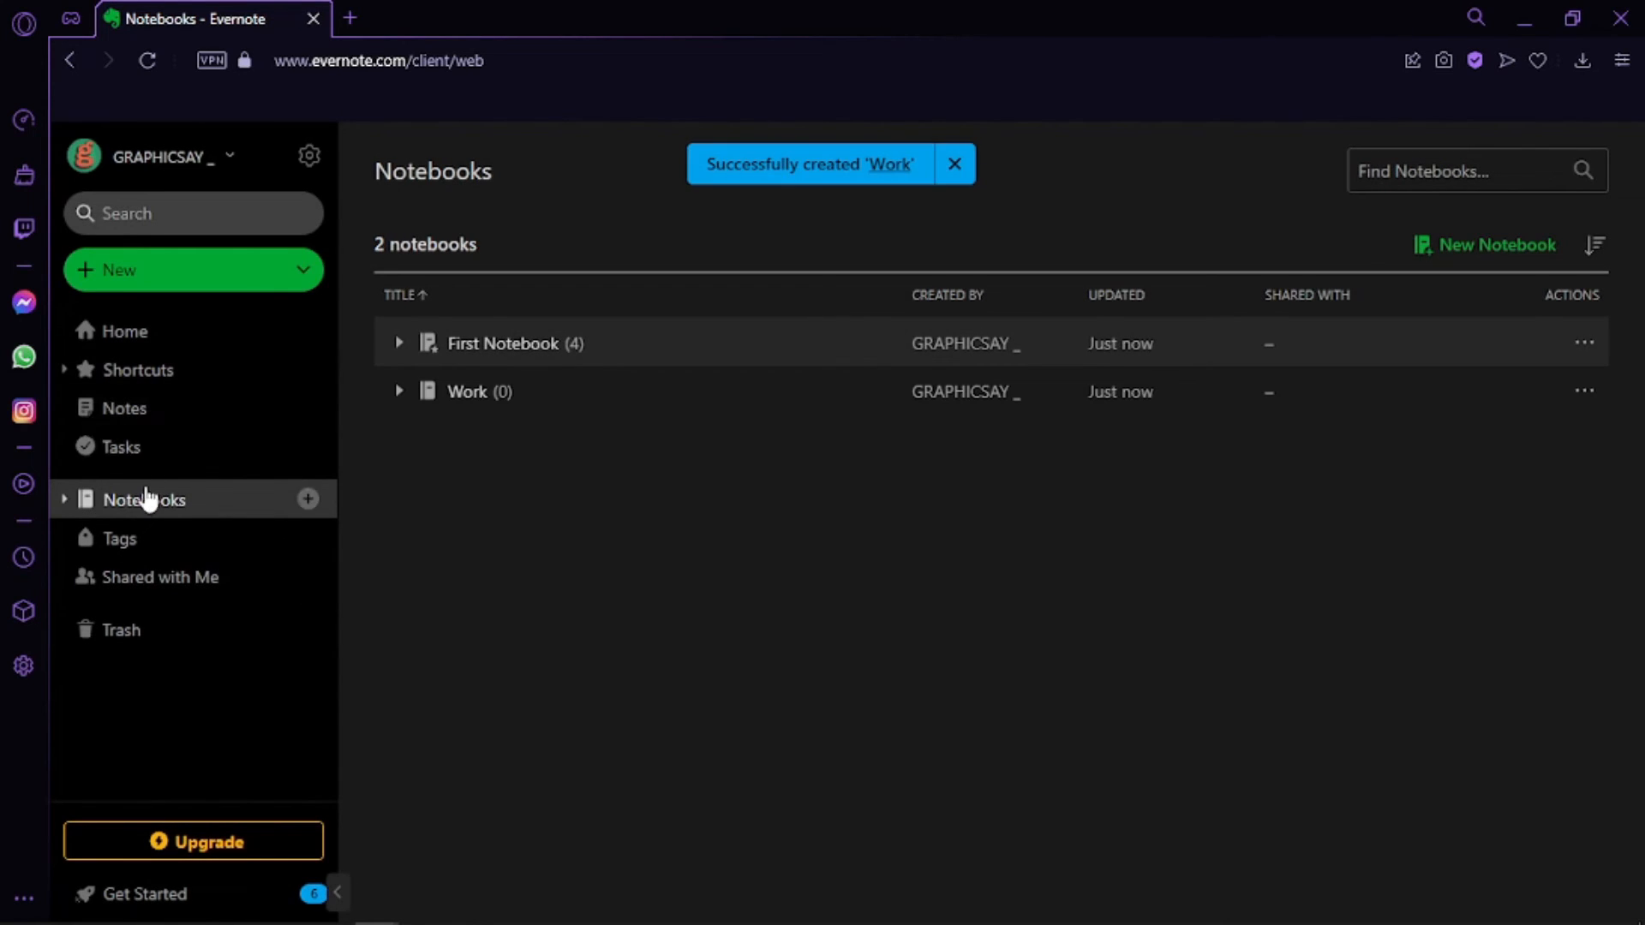
pyautogui.click(154, 426)
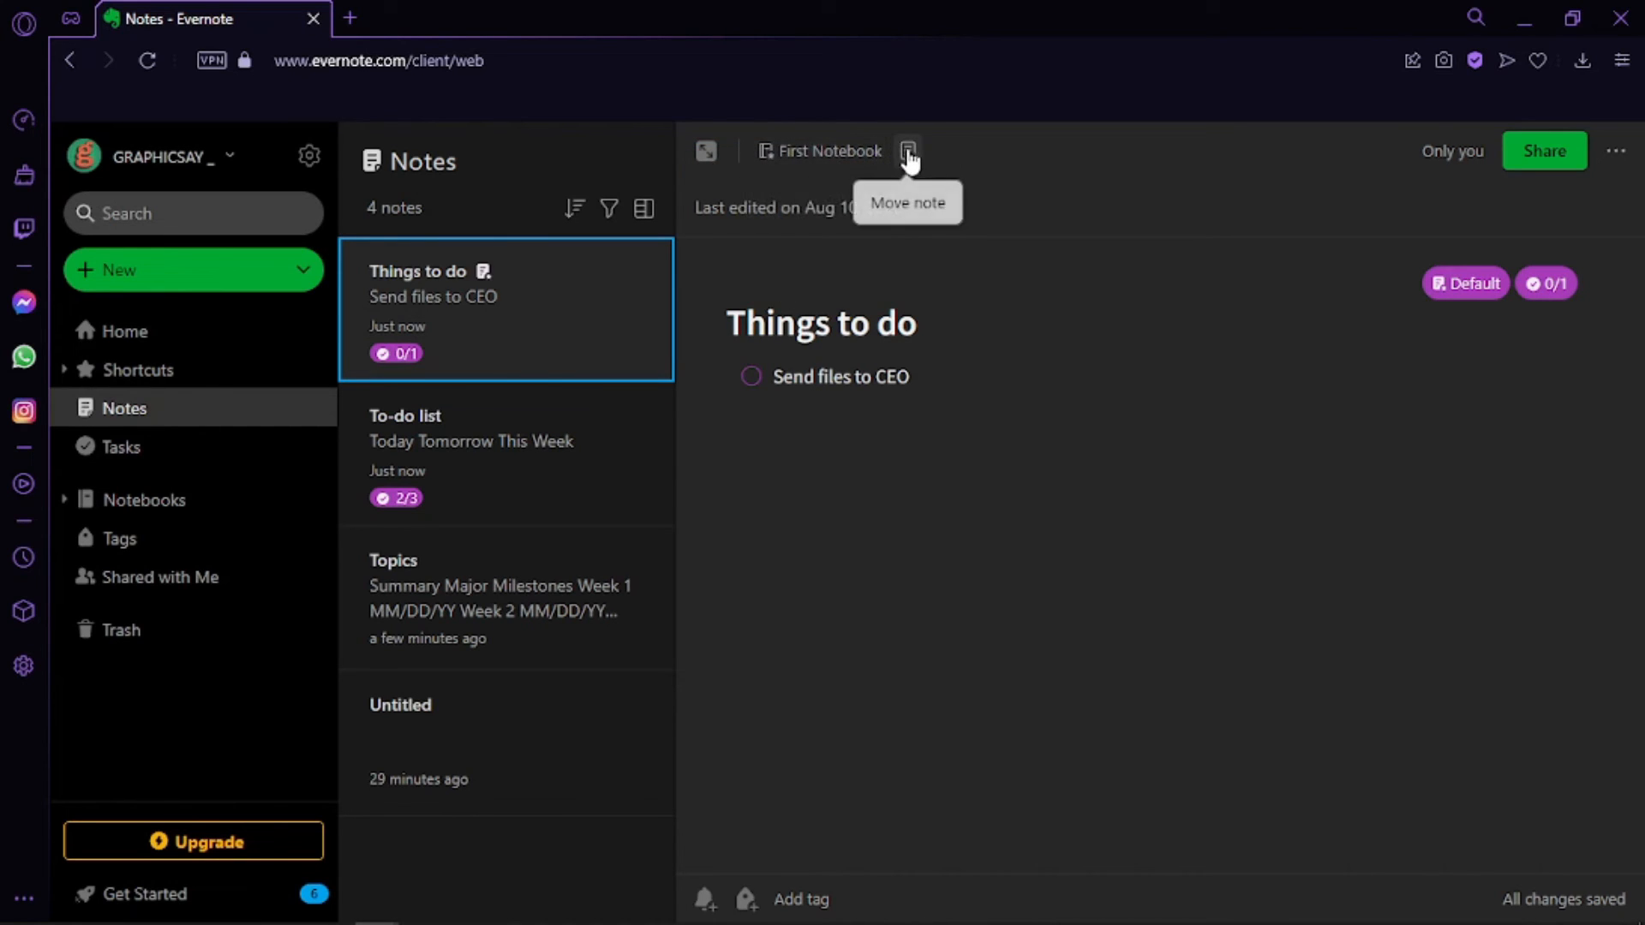
pyautogui.click(182, 546)
pyautogui.write('i')
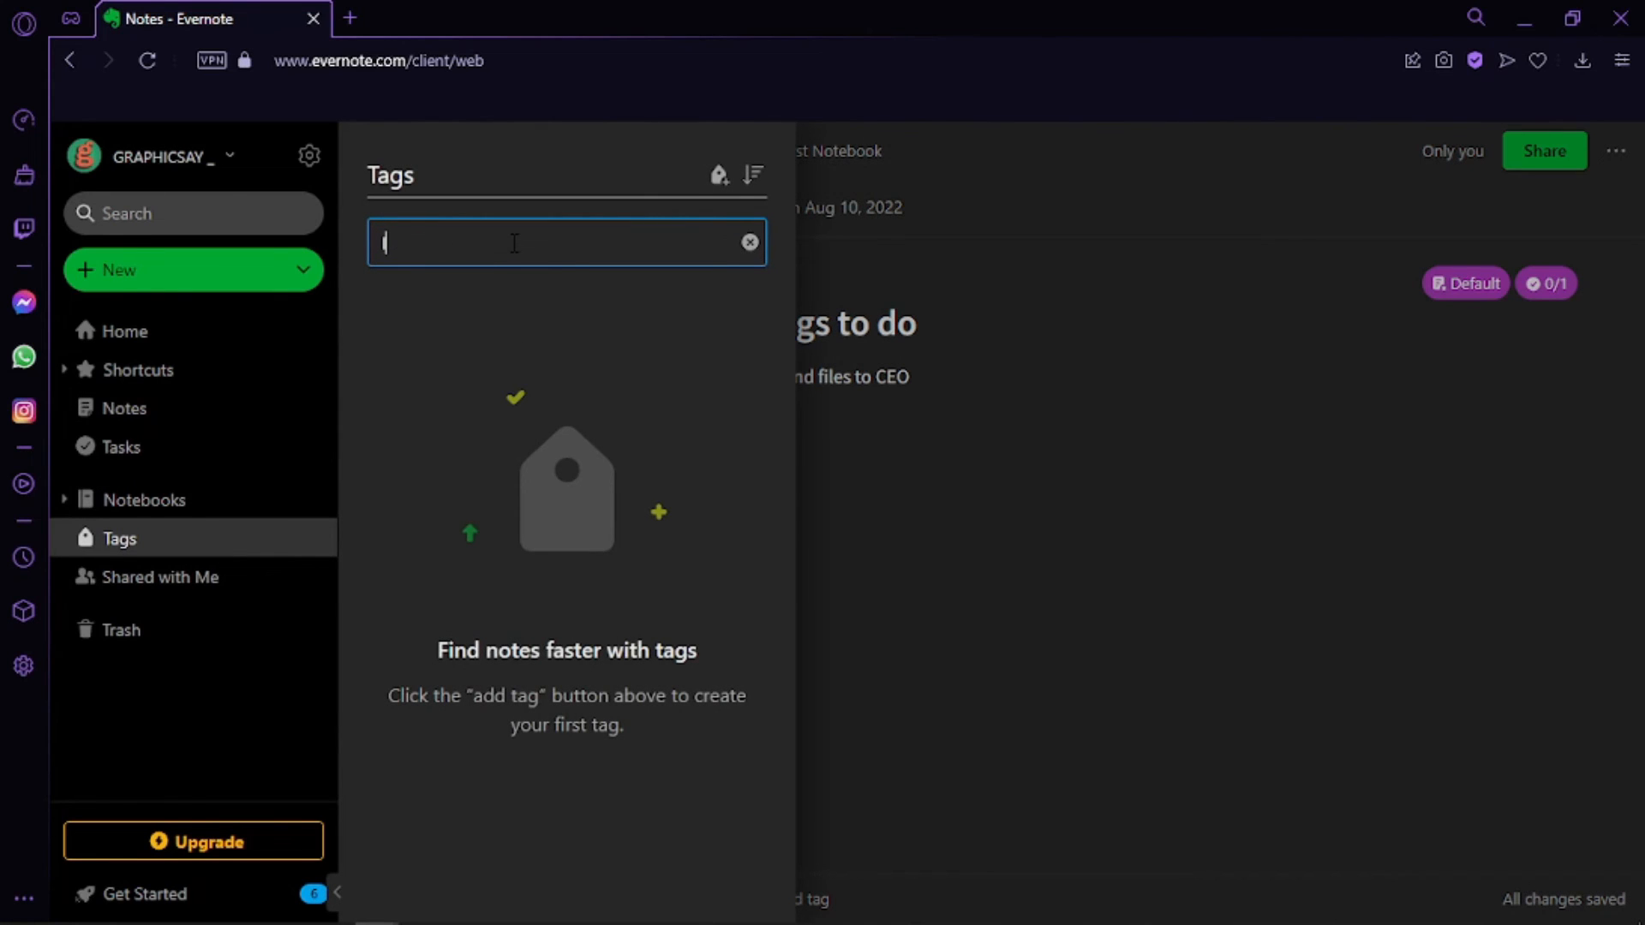
pyautogui.press('BackSpace')
pyautogui.click(312, 654)
# Create a tag named "Important"
pyautogui.click(310, 539)
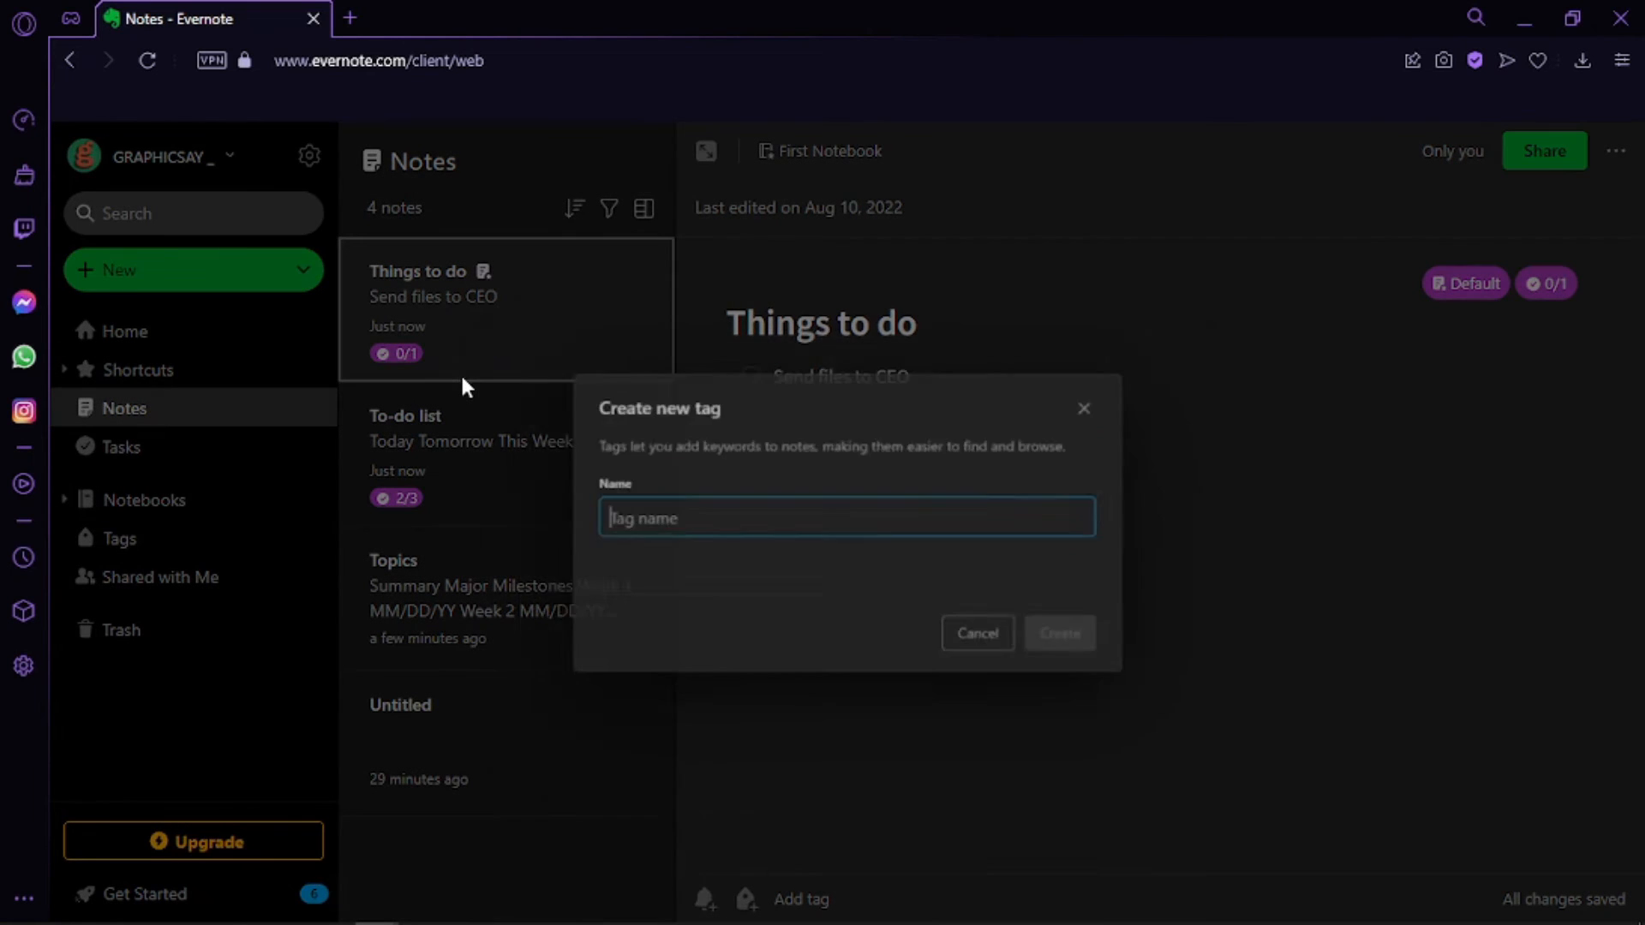
pyautogui.write('Important')
pyautogui.click(1104, 653)
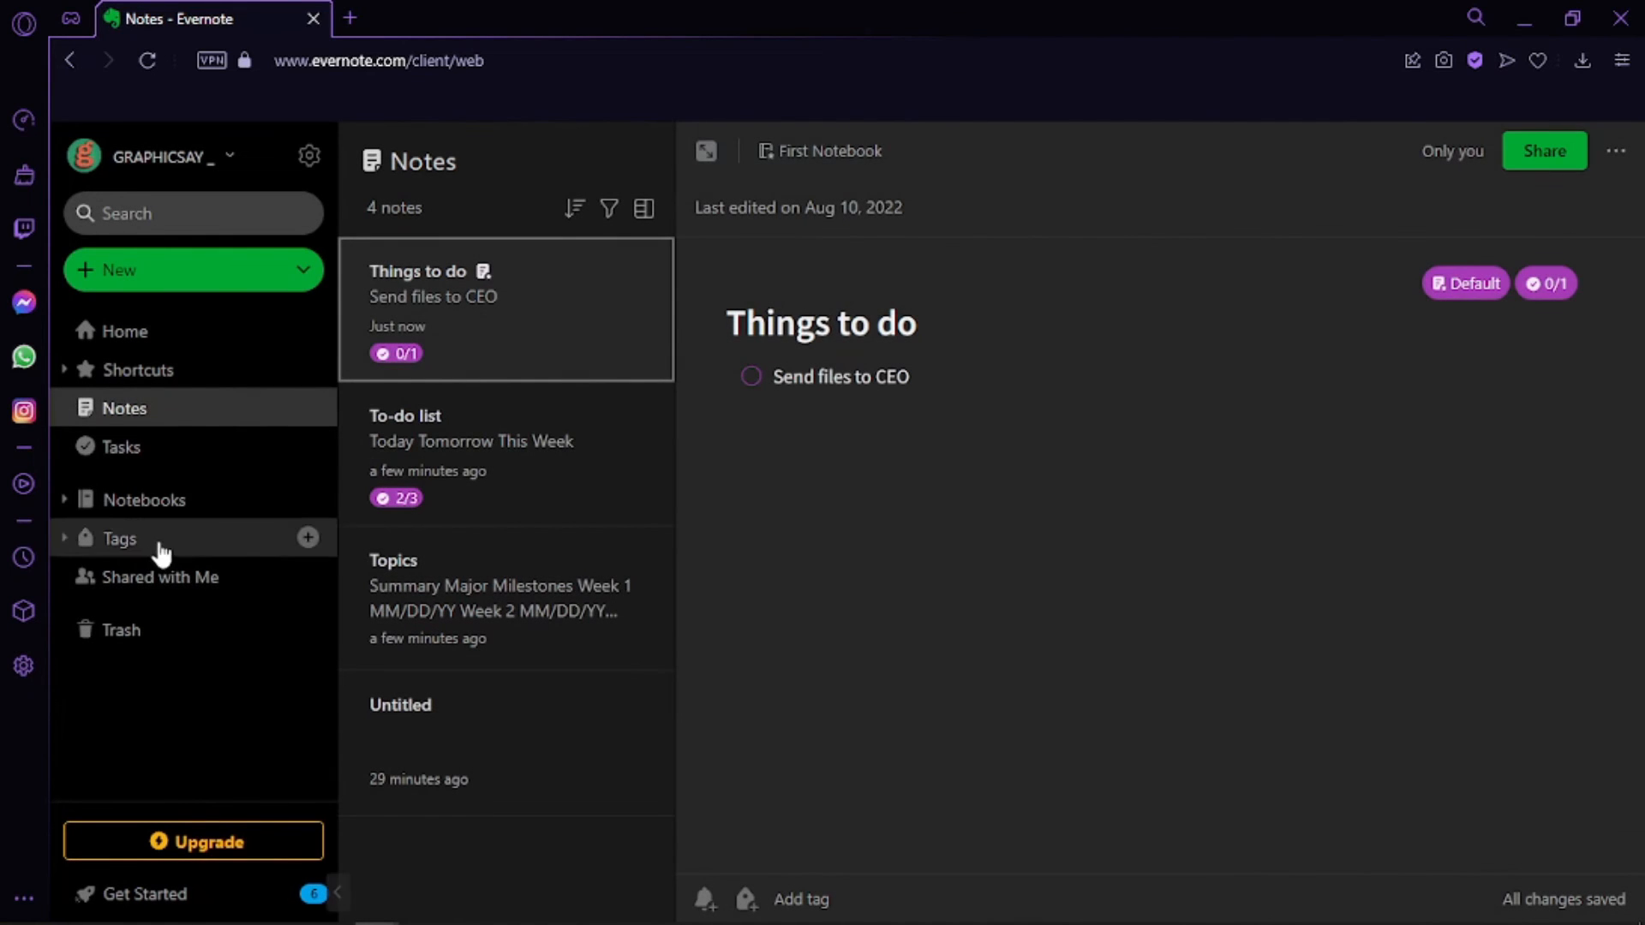
# View the notes and notebooks in Shared with Me and look at the tags list
pyautogui.click(165, 573)
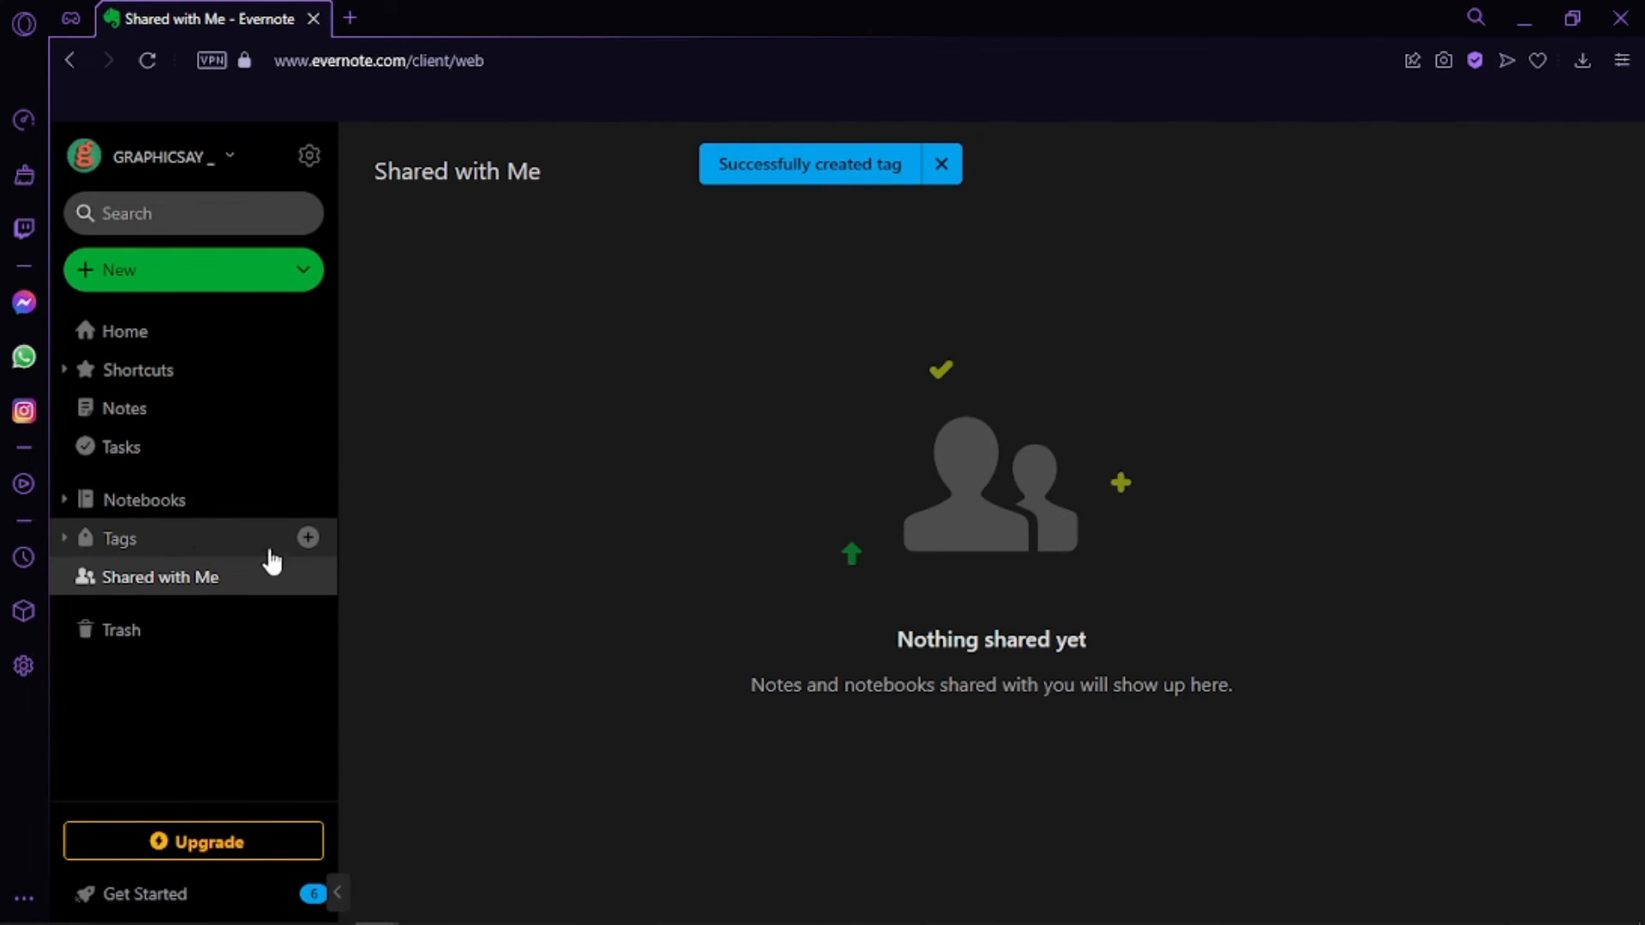
pyautogui.click(160, 547)
pyautogui.click(165, 571)
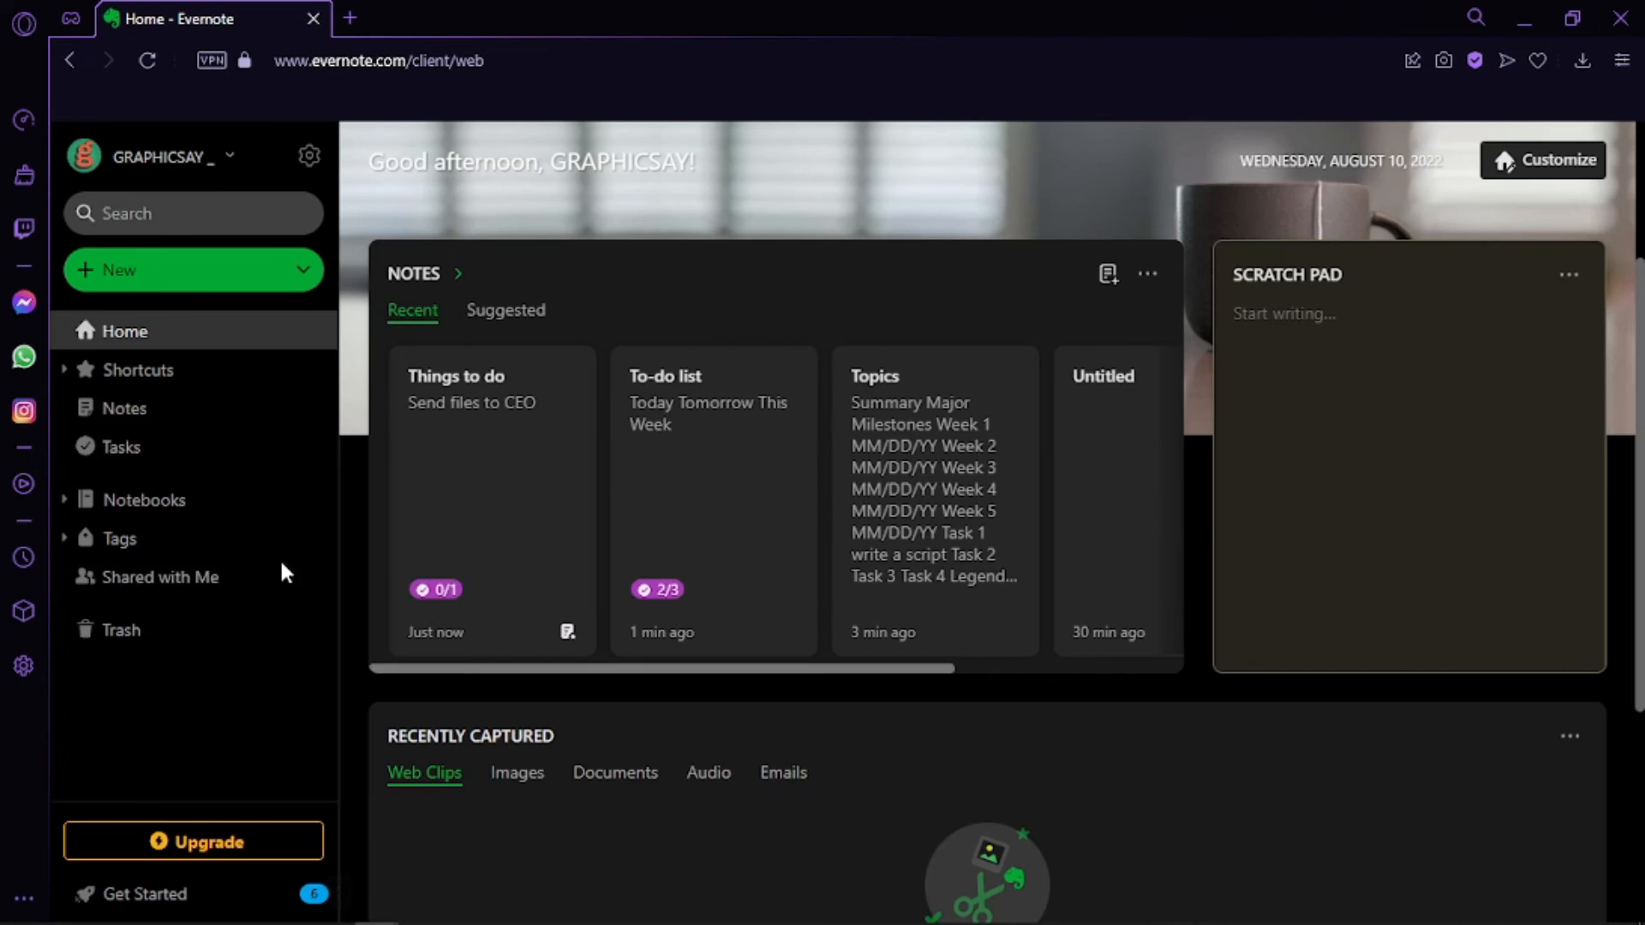
# Start a new sketch and draw a freehand white pen stroke across the canvas
pyautogui.click(185, 275)
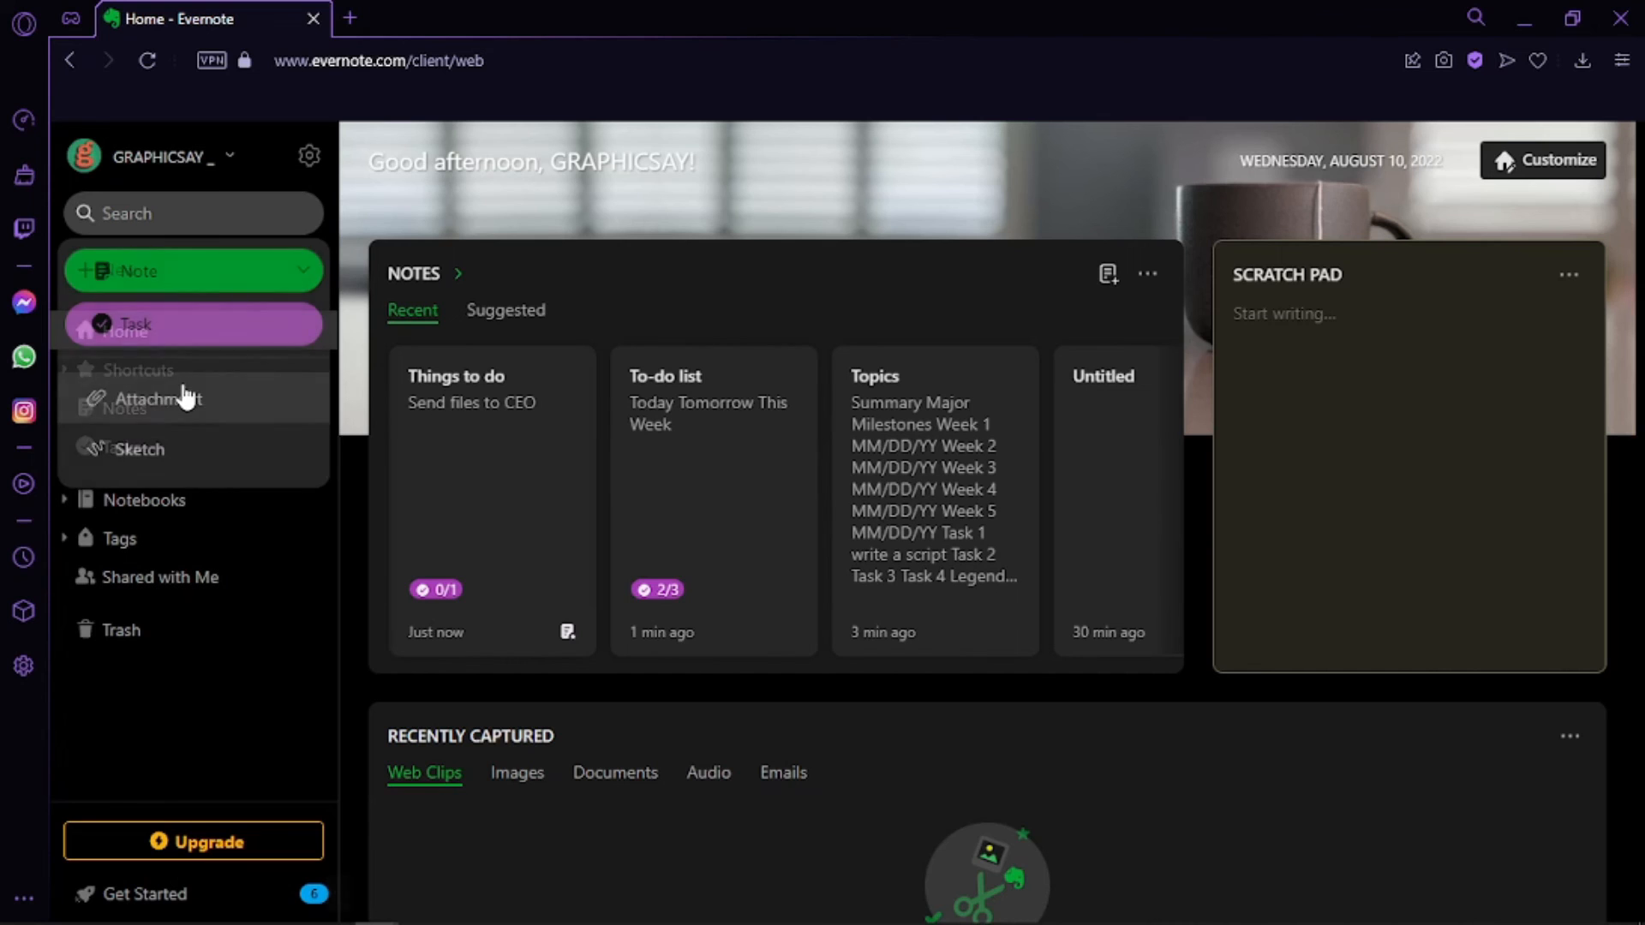
pyautogui.click(179, 454)
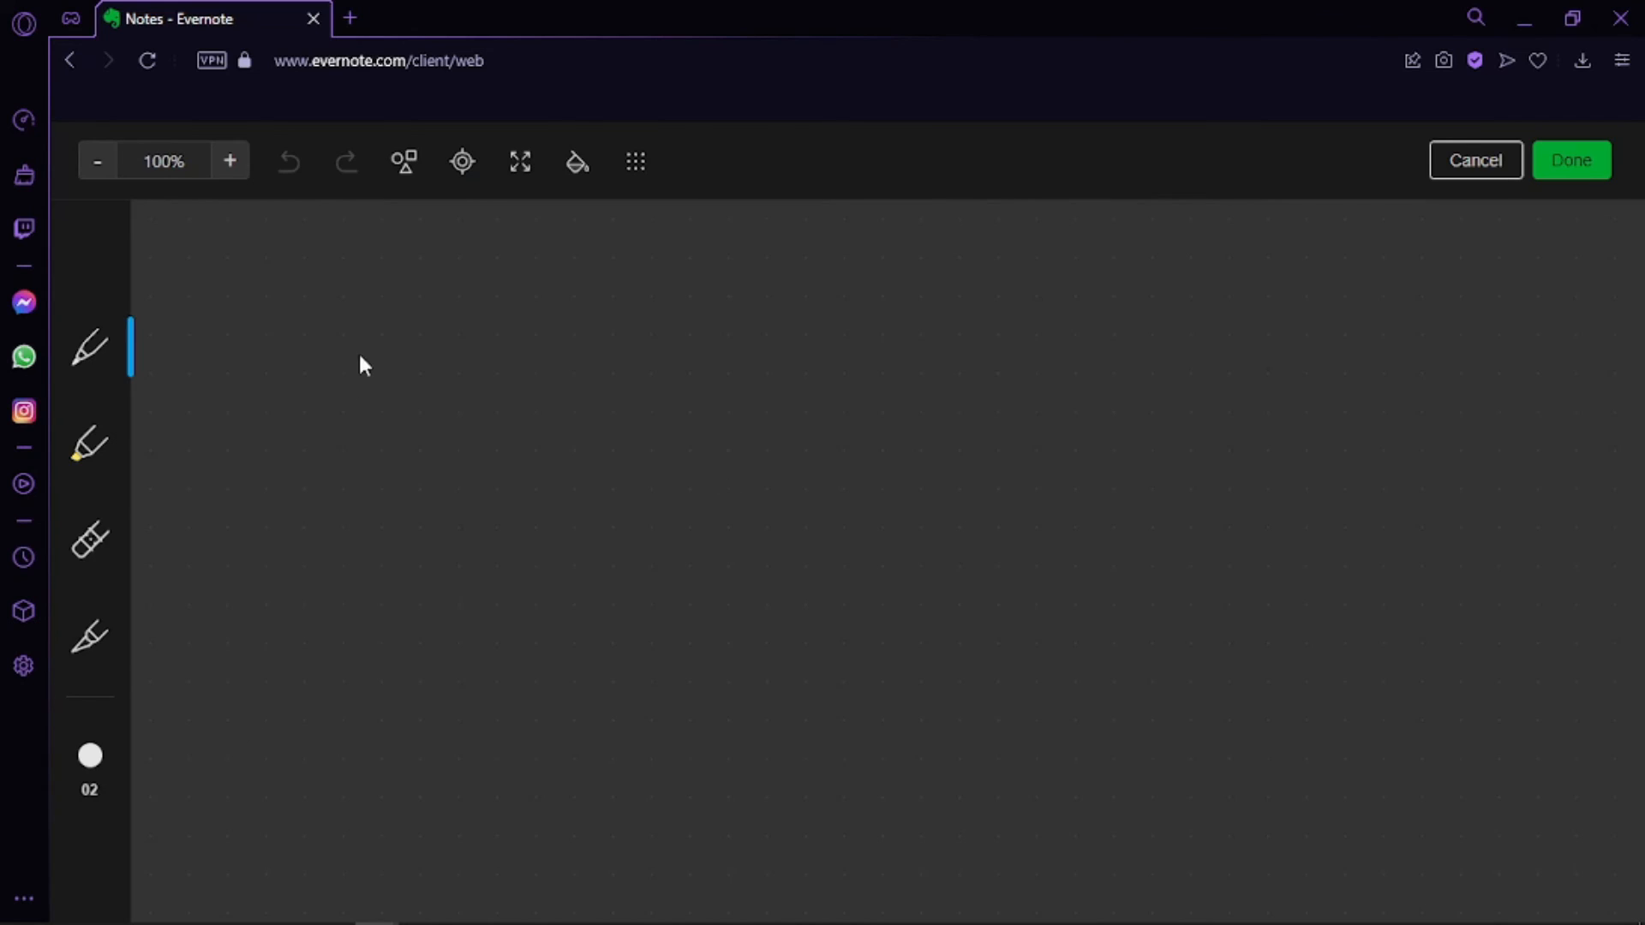
pyautogui.moveTo(378, 349)
pyautogui.mouseDown()
pyautogui.moveTo(576, 513)
pyautogui.moveTo(833, 586)
pyautogui.moveTo(1022, 551)
pyautogui.mouseUp()
pyautogui.scroll(-3, 377, 555)
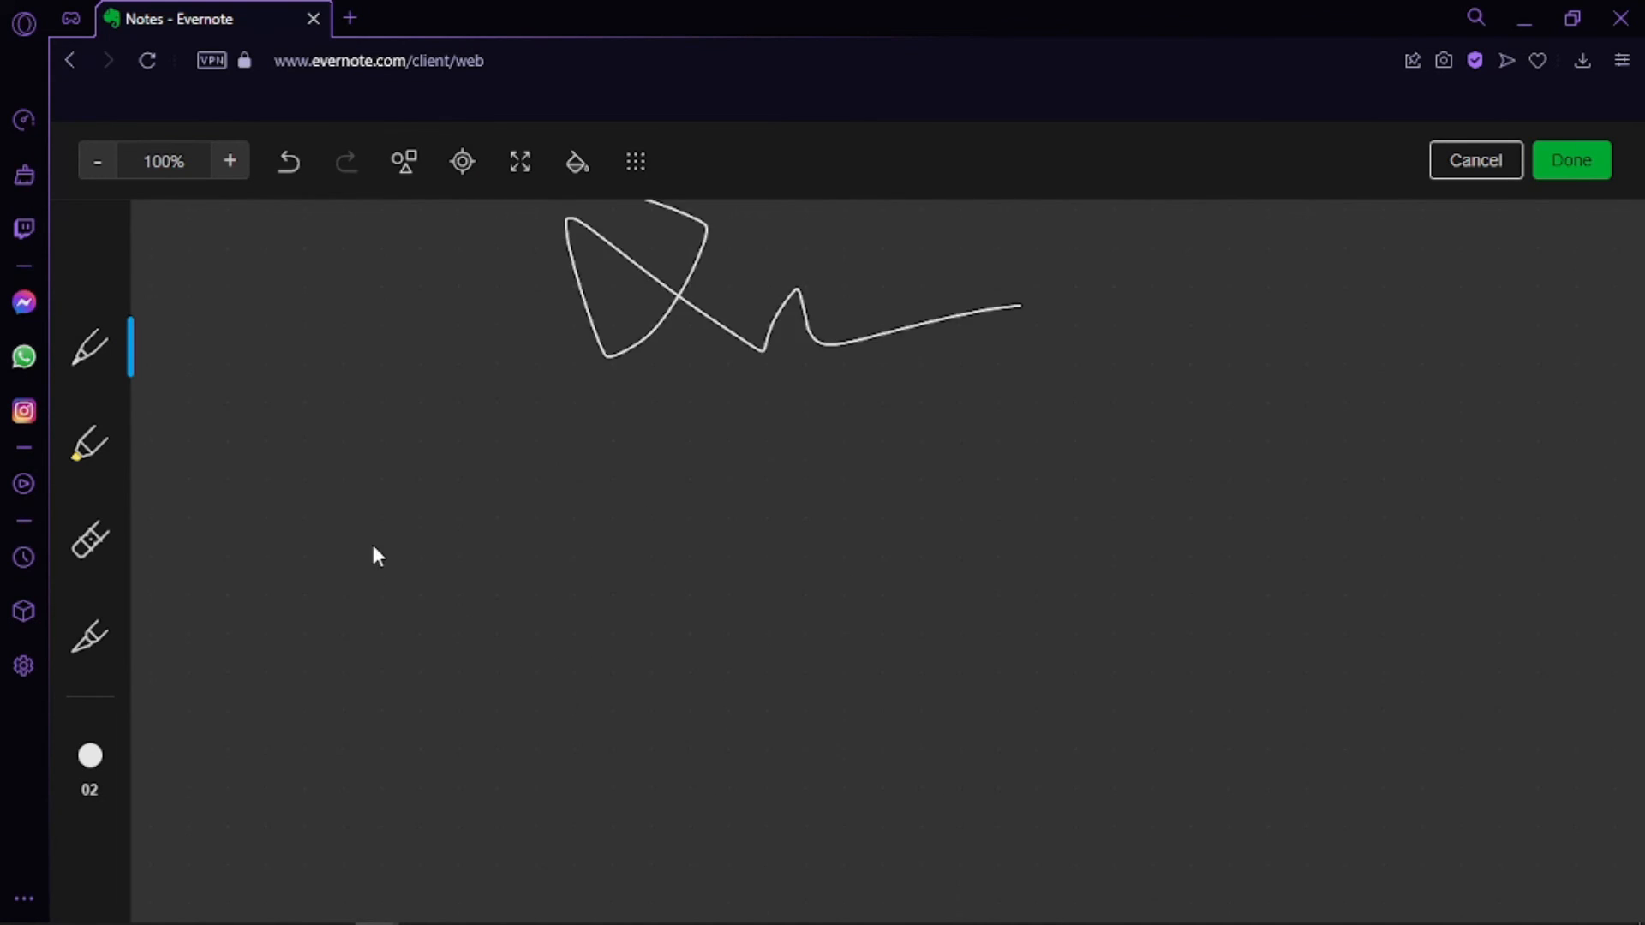
# Draw several freehand yellow highlighter strokes on the sketch canvas and discard the sketch
pyautogui.click(119, 450)
pyautogui.moveTo(677, 541)
pyautogui.mouseDown()
pyautogui.moveTo(654, 480)
pyautogui.moveTo(942, 572)
pyautogui.moveTo(720, 642)
pyautogui.moveTo(658, 689)
pyautogui.mouseUp()
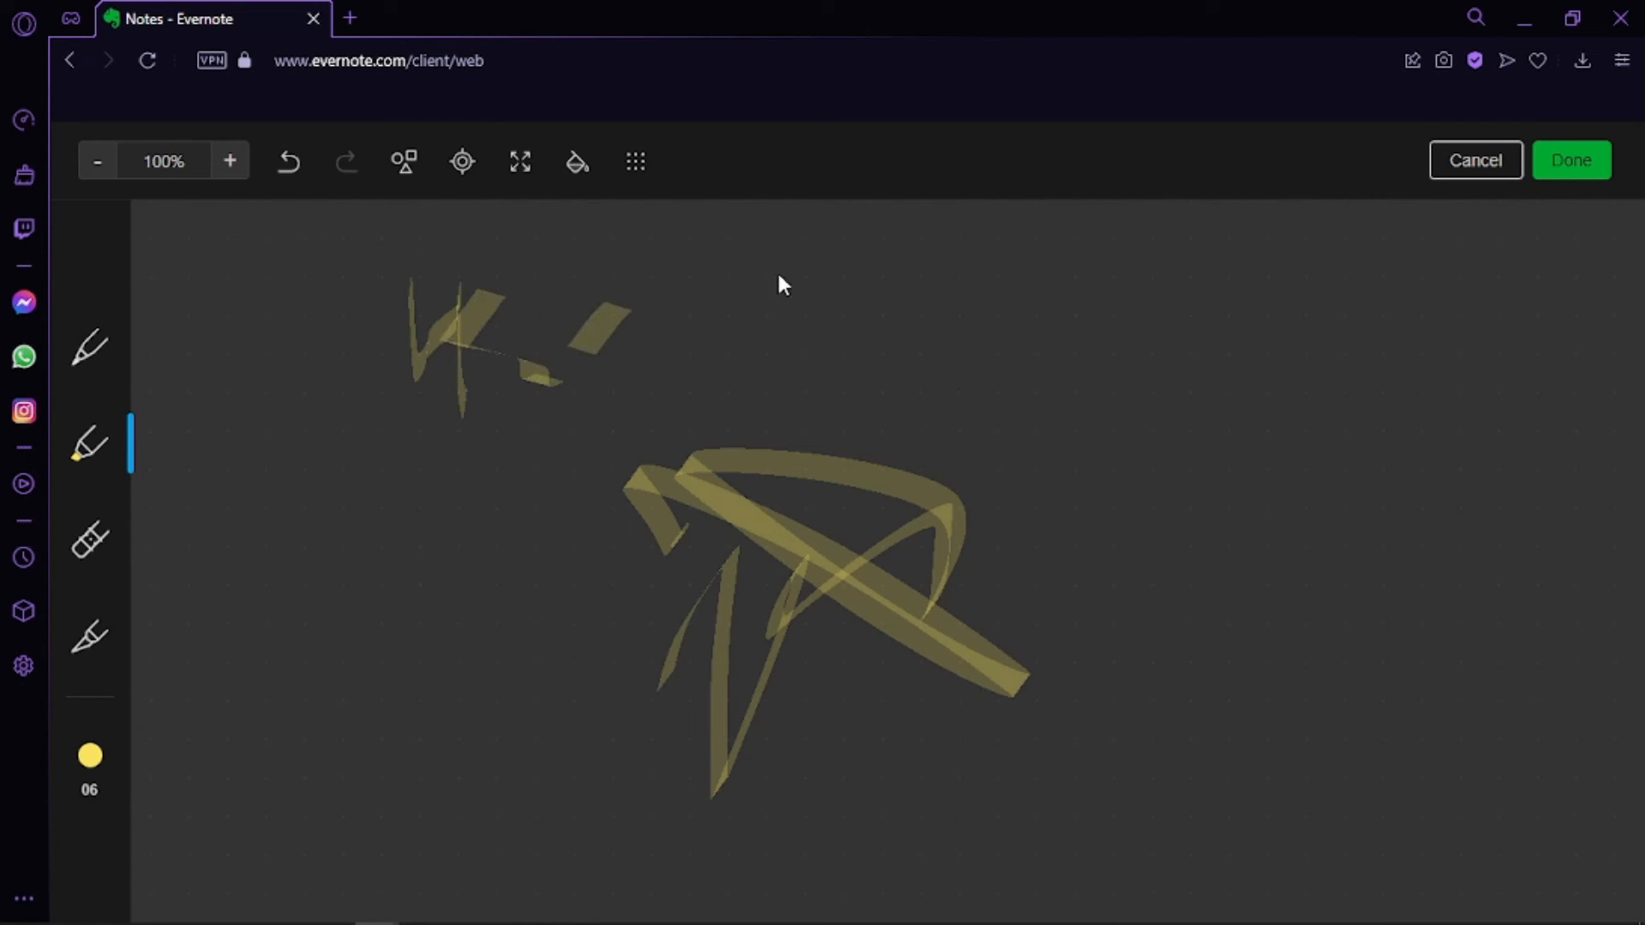
pyautogui.click(1475, 163)
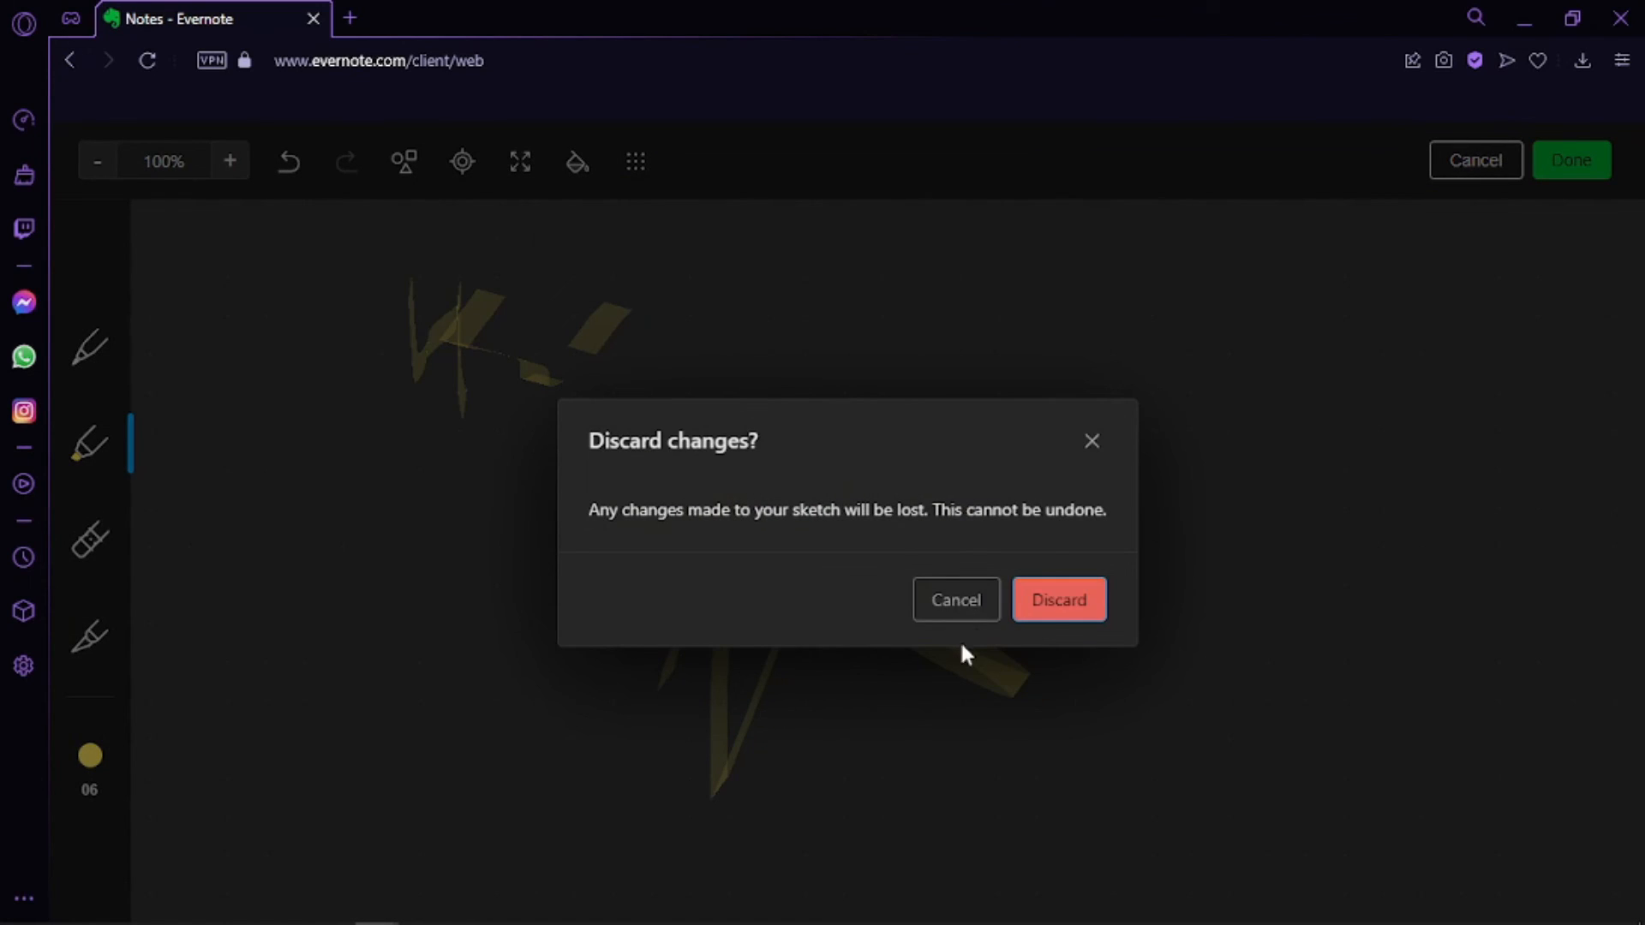
pyautogui.click(1054, 602)
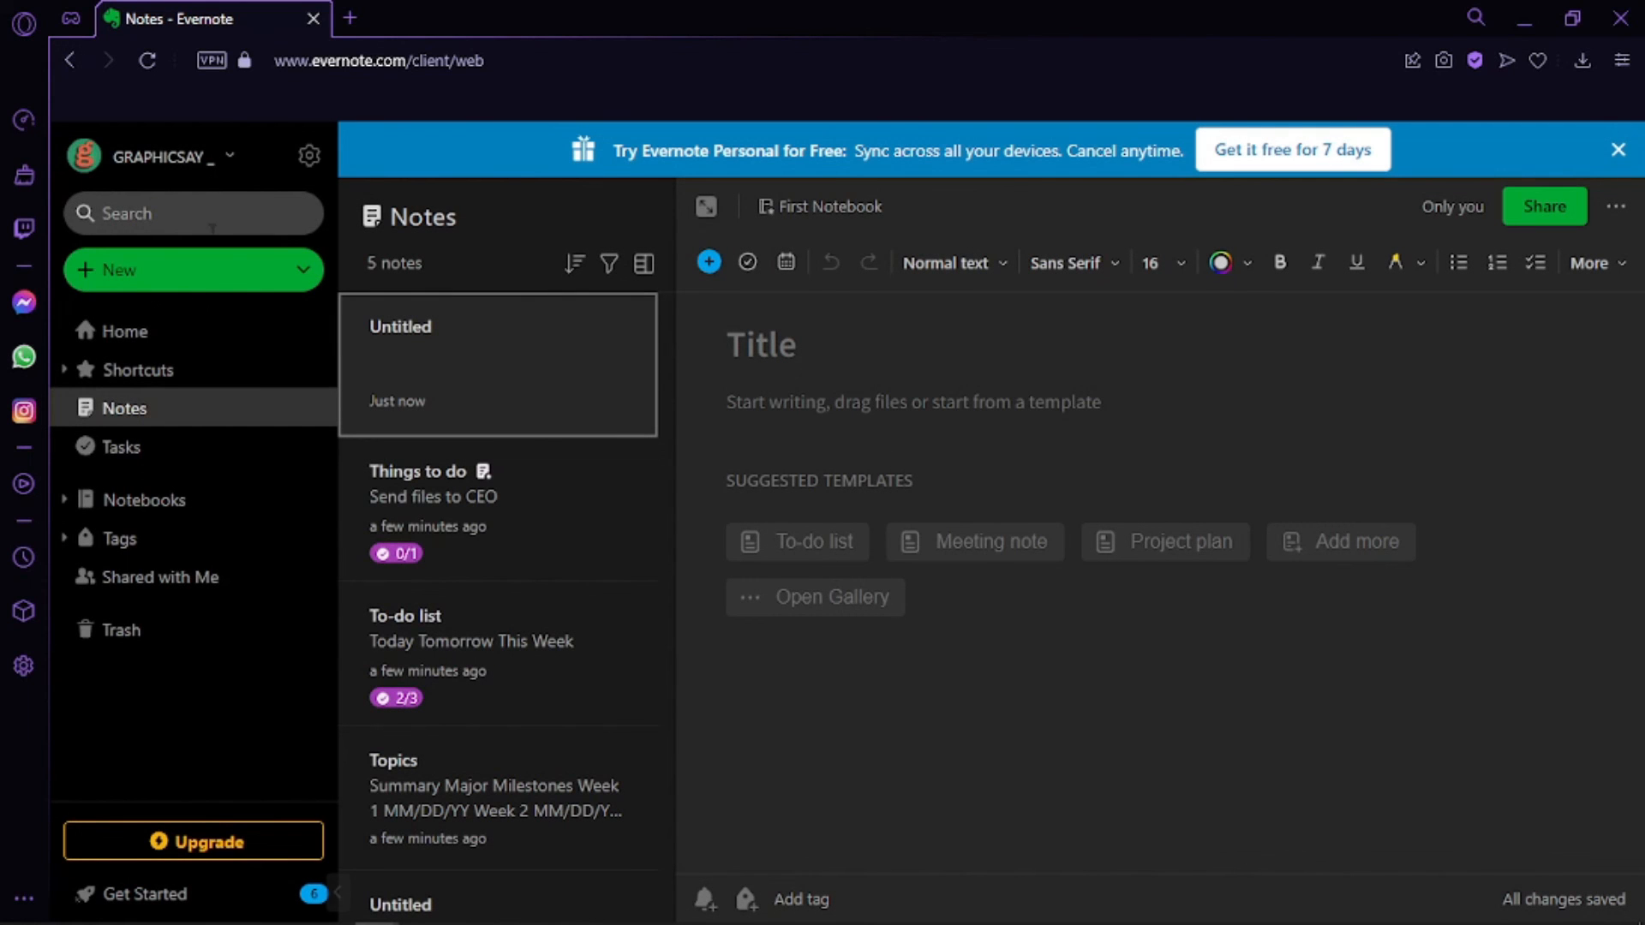
# Look over the widgets on the Home page
pyautogui.click(125, 332)
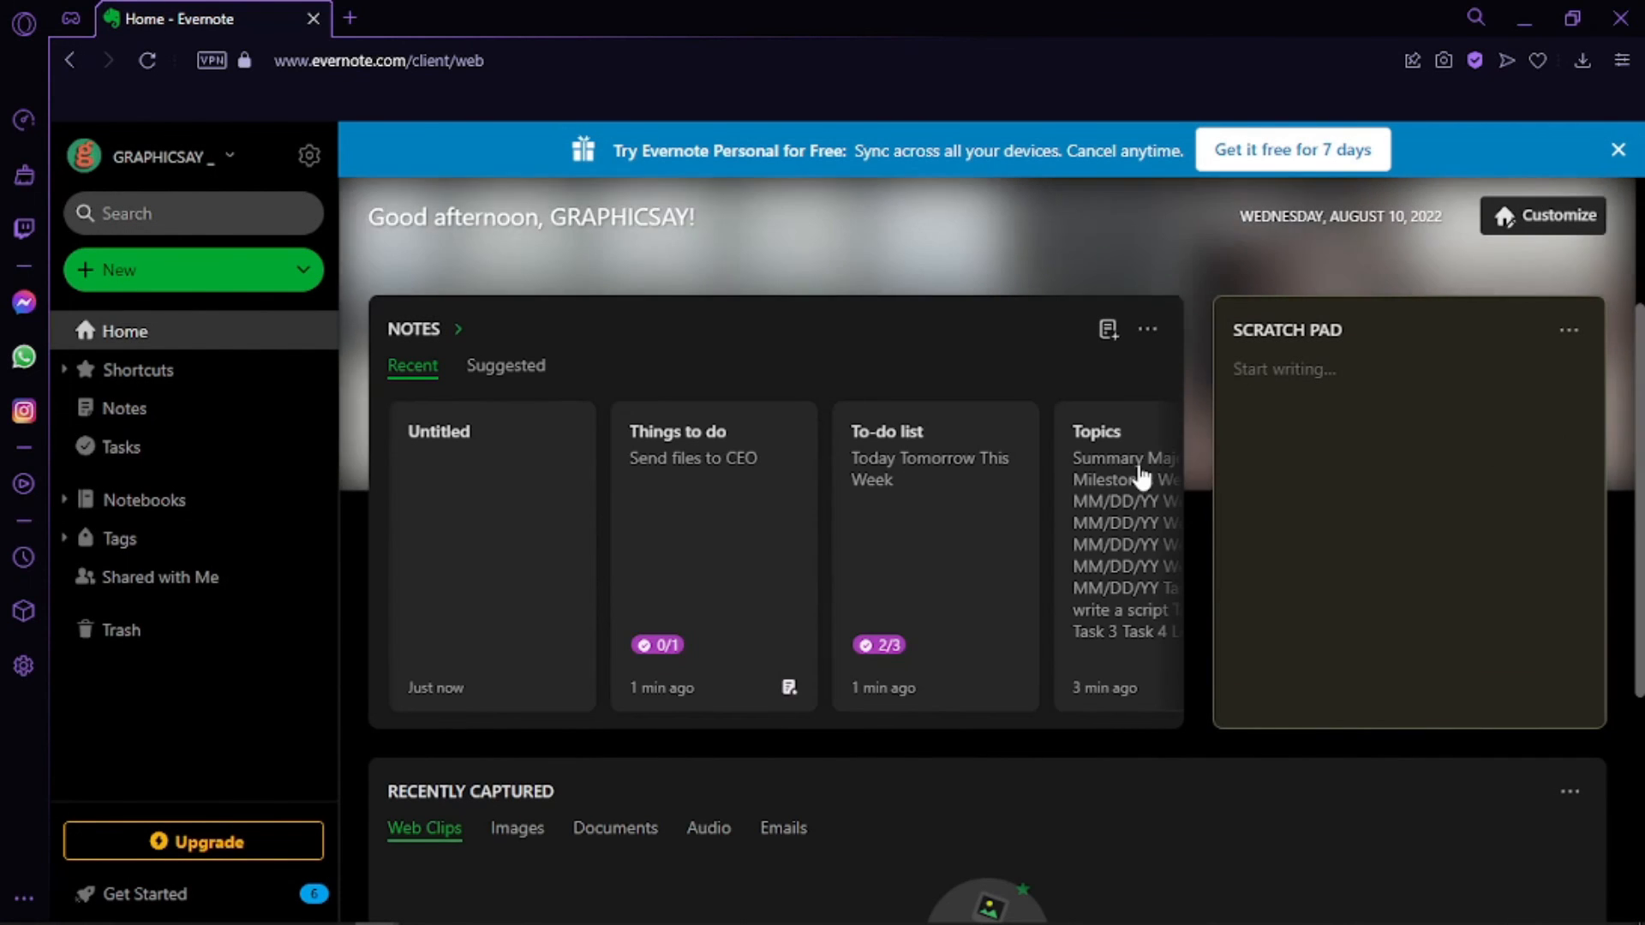
pyautogui.scroll(-3, 1020, 806)
pyautogui.scroll(3, 1042, 833)
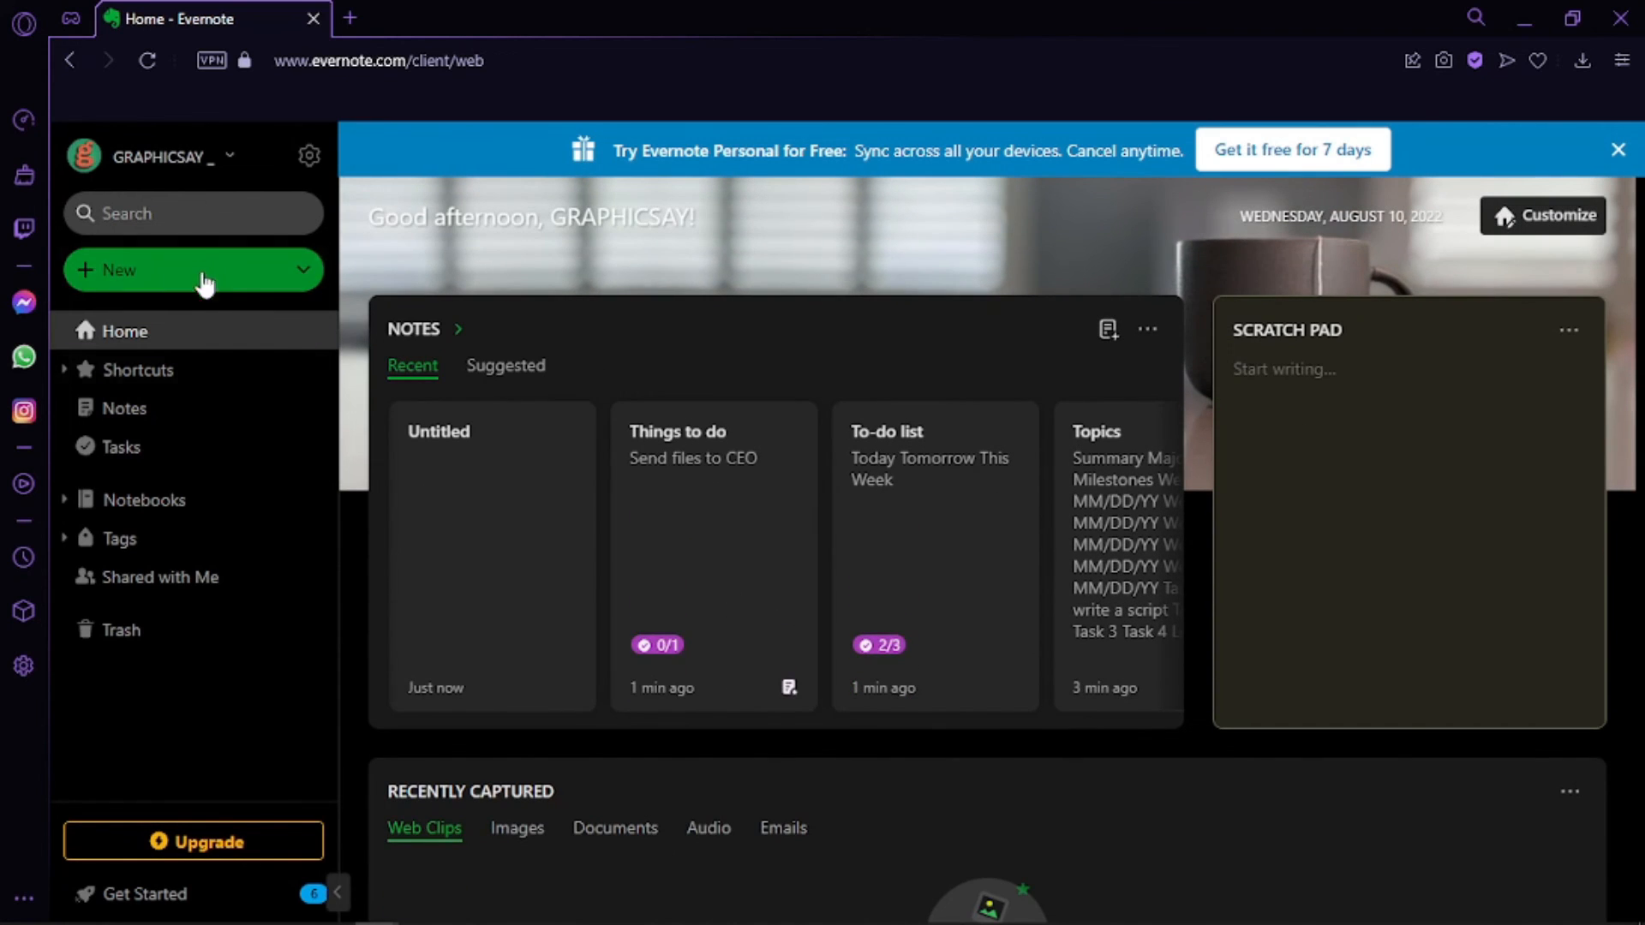
# Start a new note with an attachment and dismiss the file chooser without picking a file
pyautogui.click(204, 283)
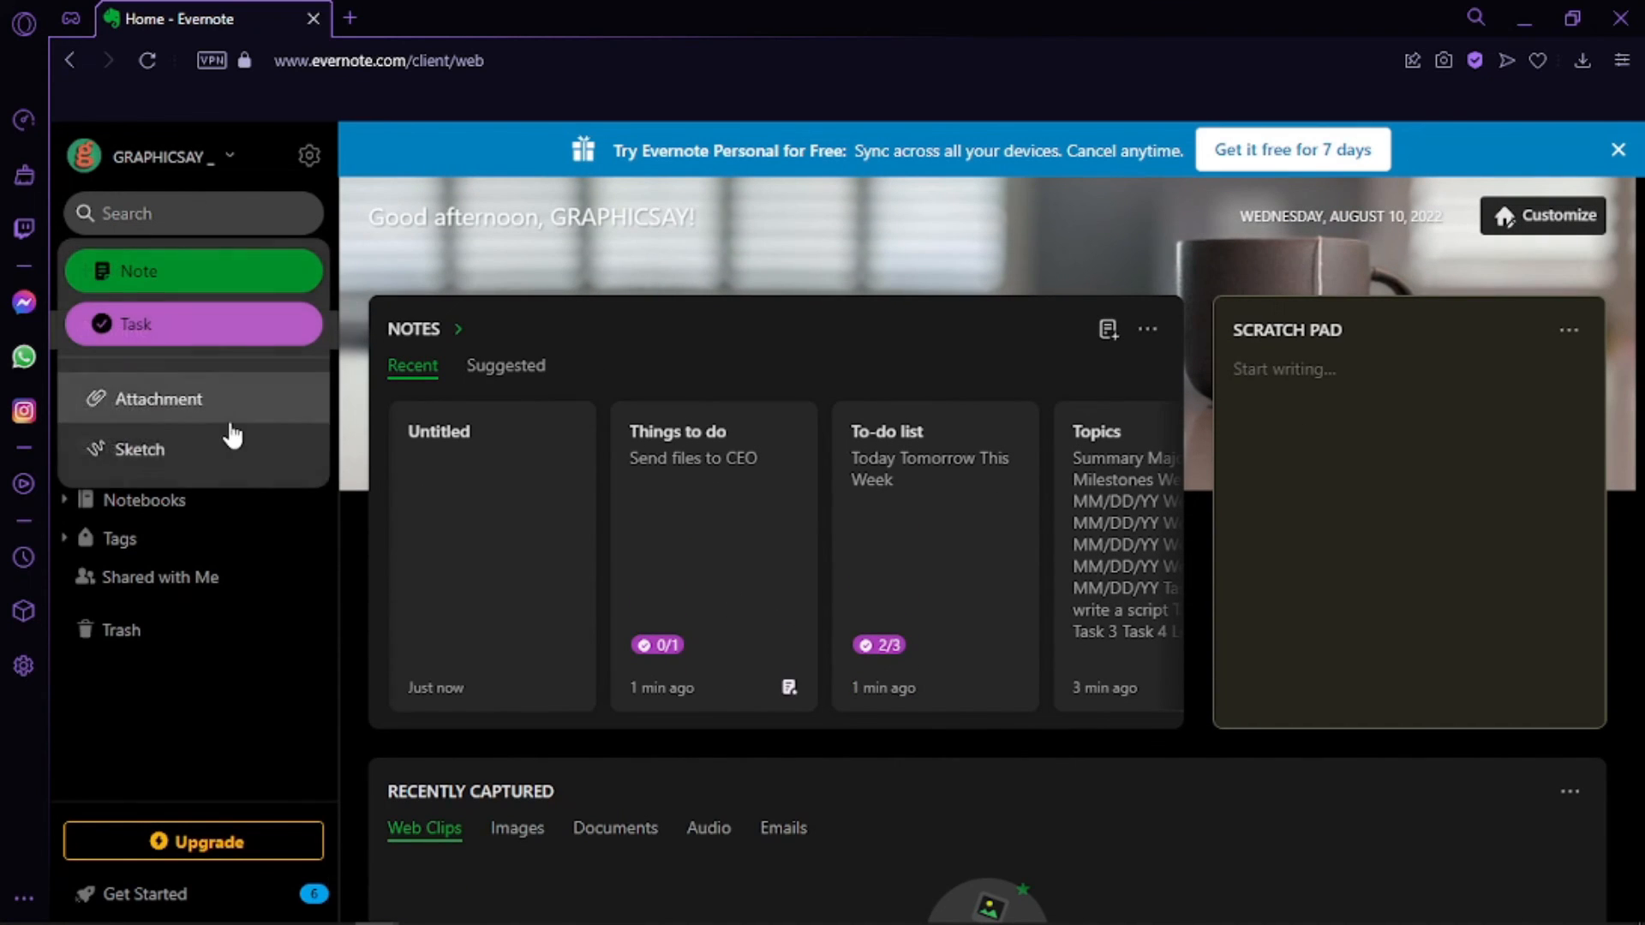
pyautogui.click(221, 401)
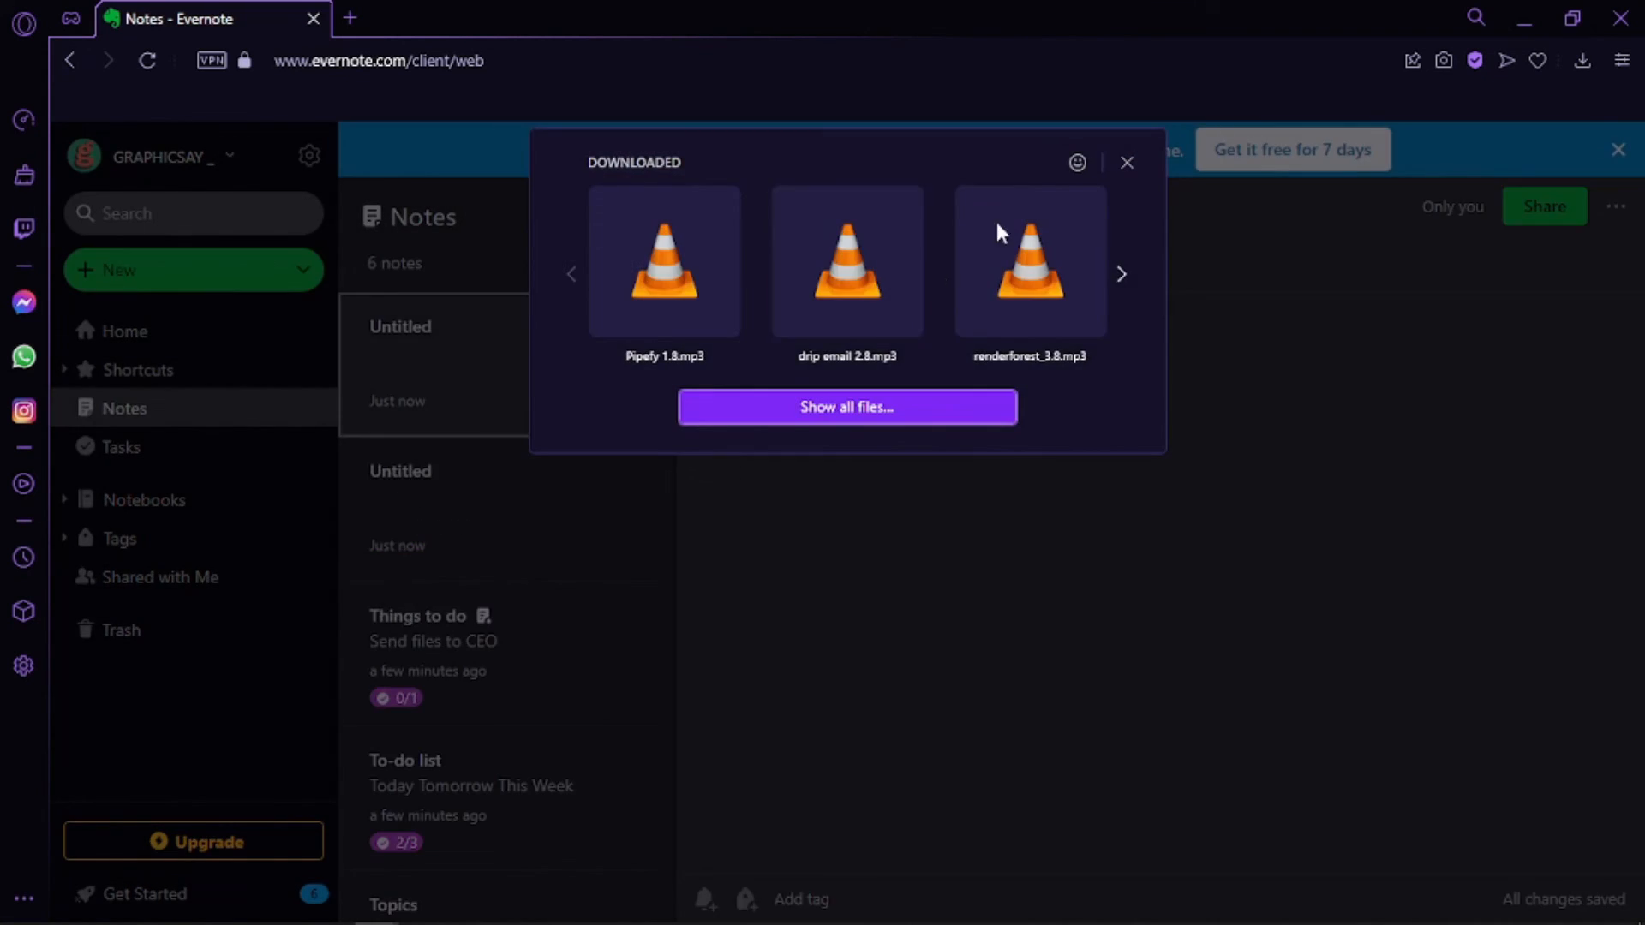
pyautogui.click(1344, 286)
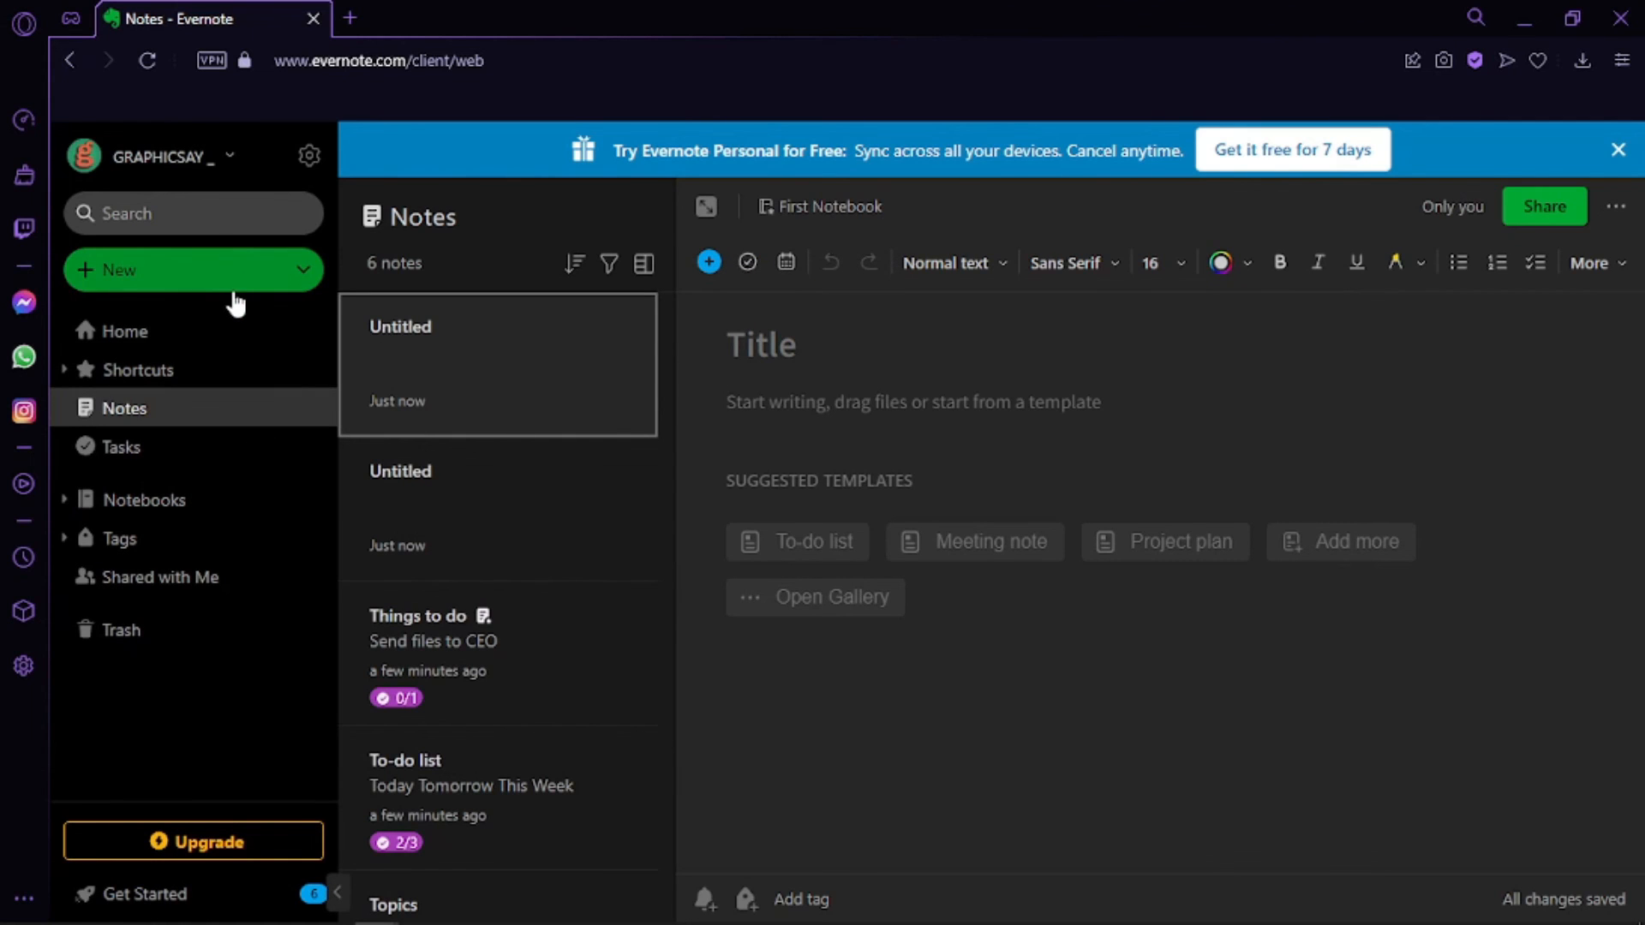
# Open the most recent untitled note from the Home page and move it to the Trash
pyautogui.click(235, 334)
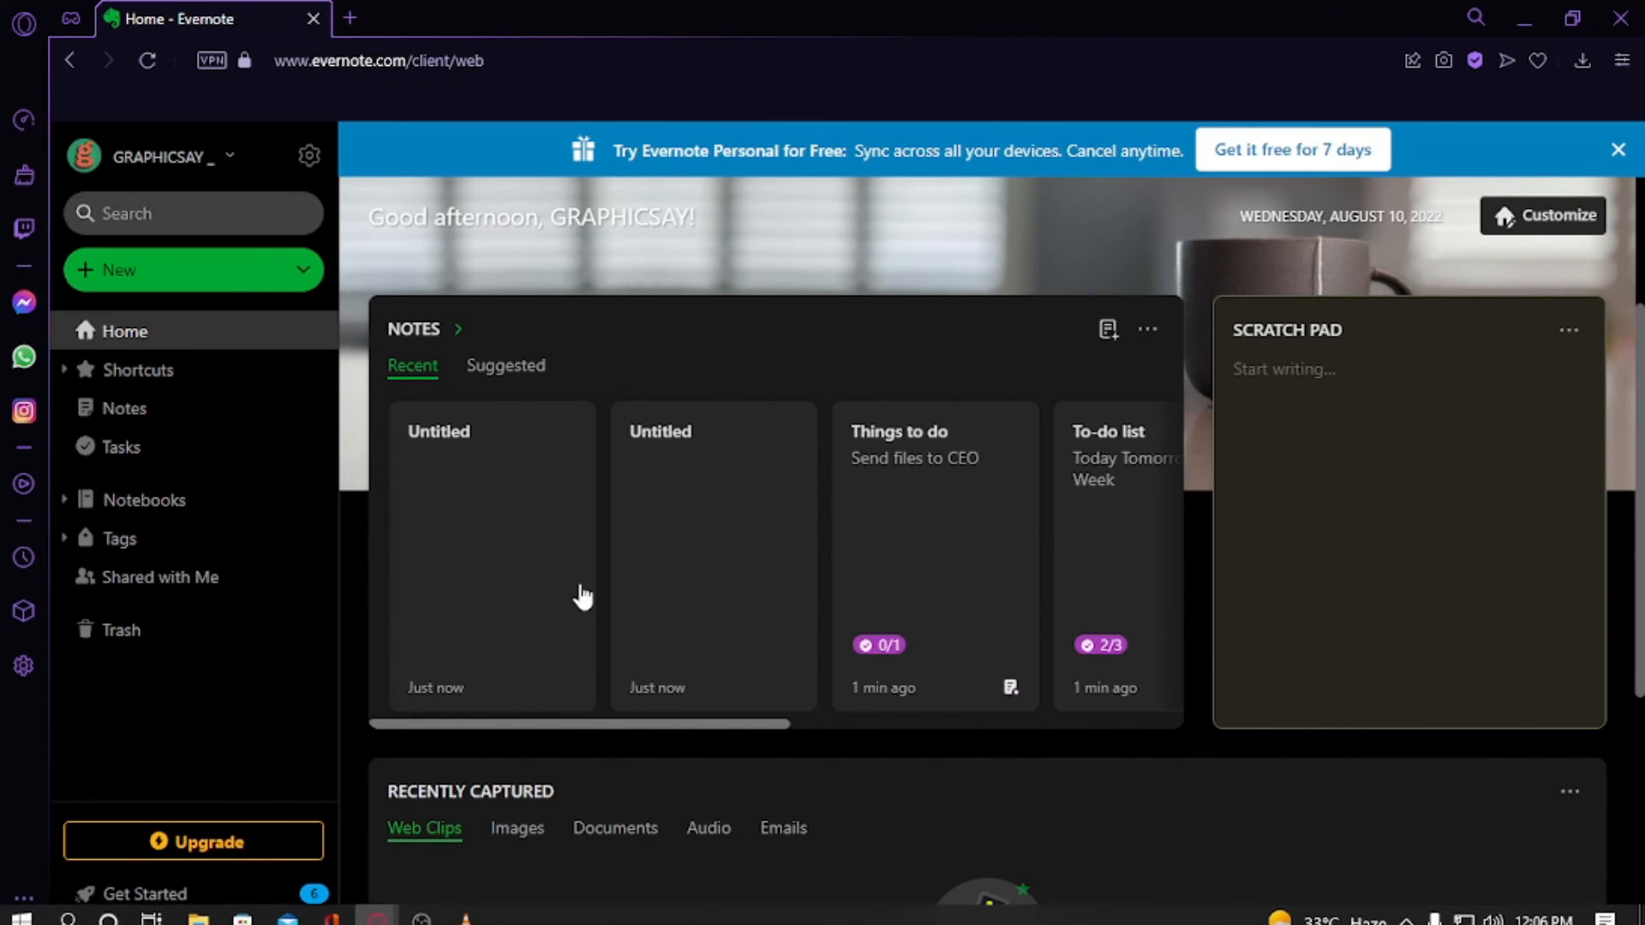
pyautogui.click(553, 540)
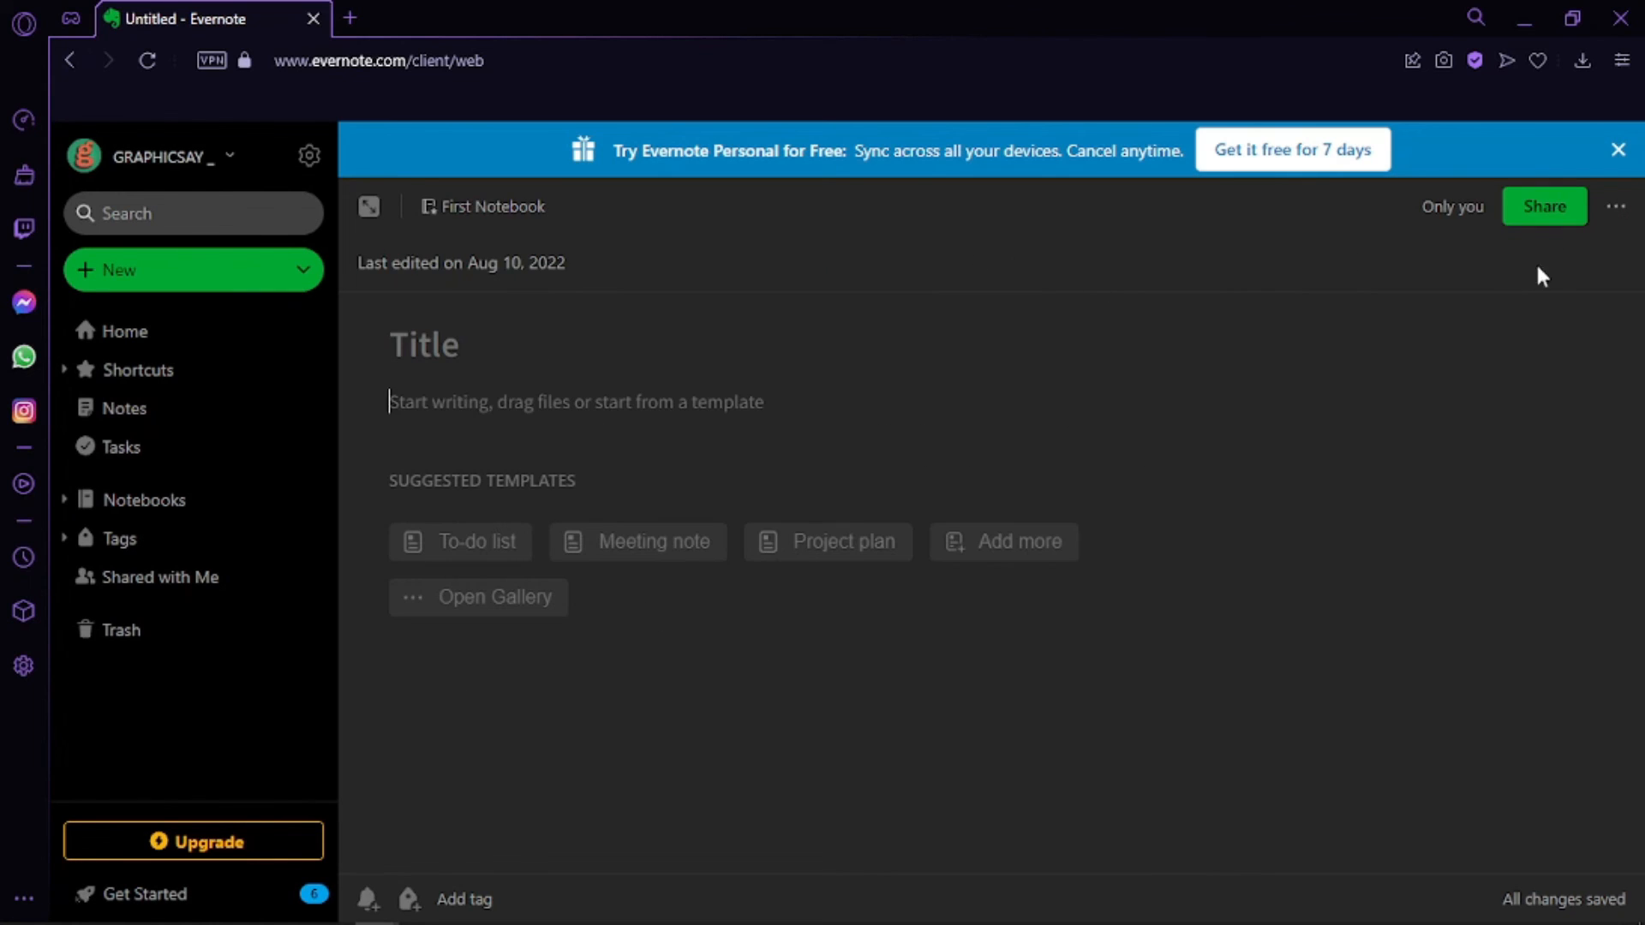
pyautogui.click(1615, 210)
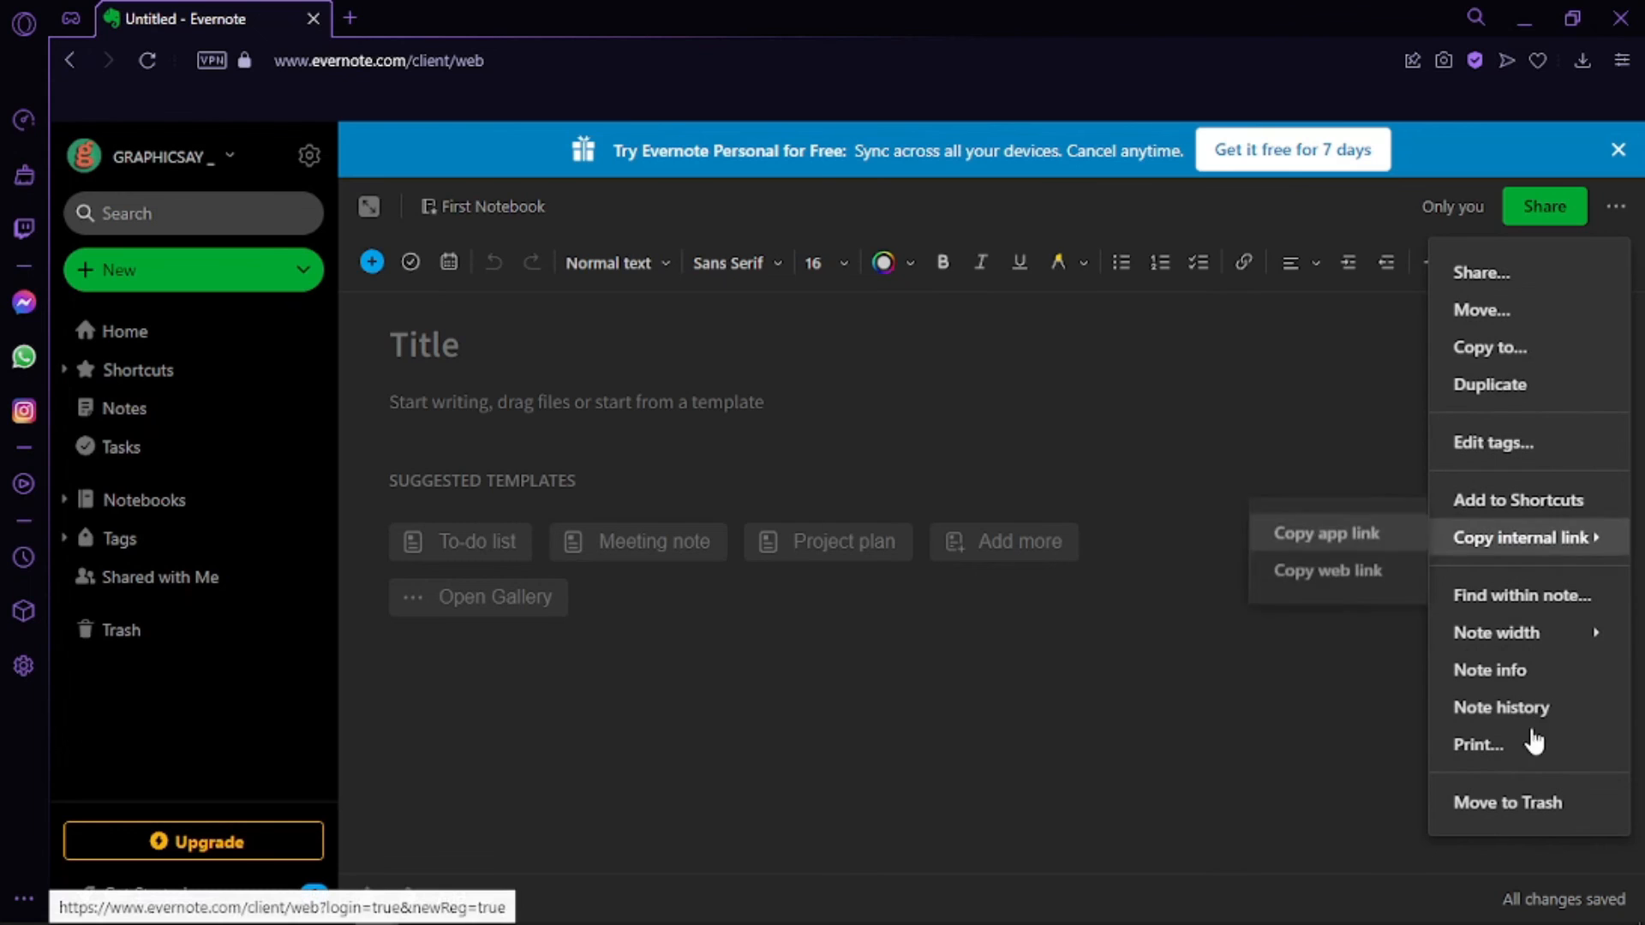
pyautogui.click(1530, 802)
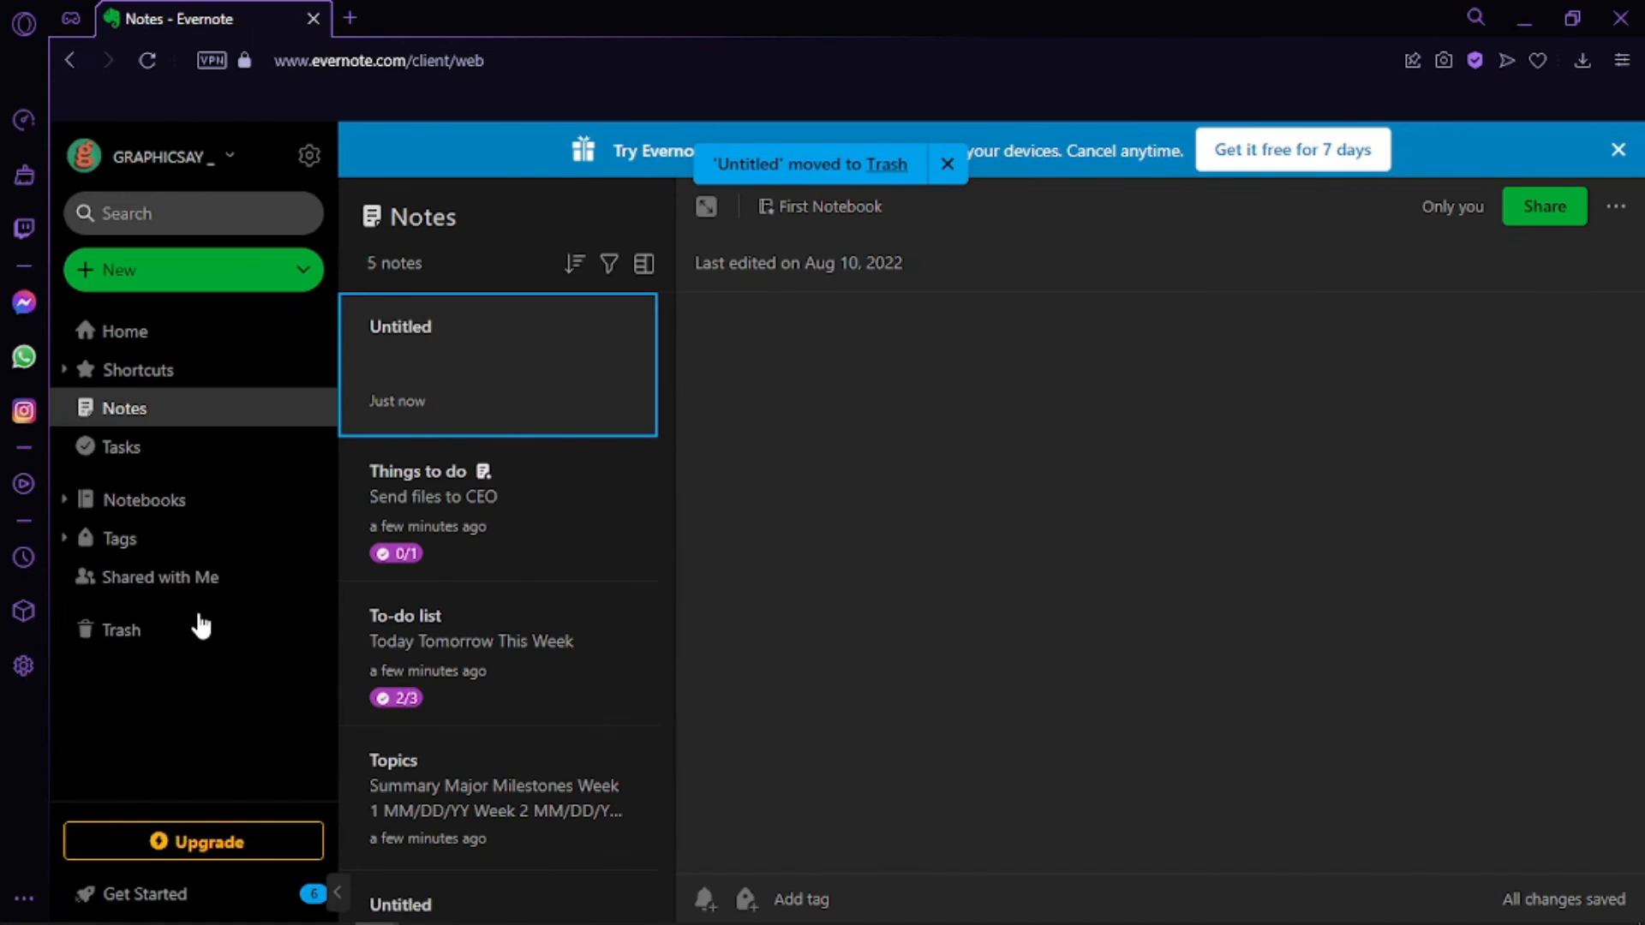
# View the deleted note in the Trash and return to the Home page
pyautogui.click(198, 628)
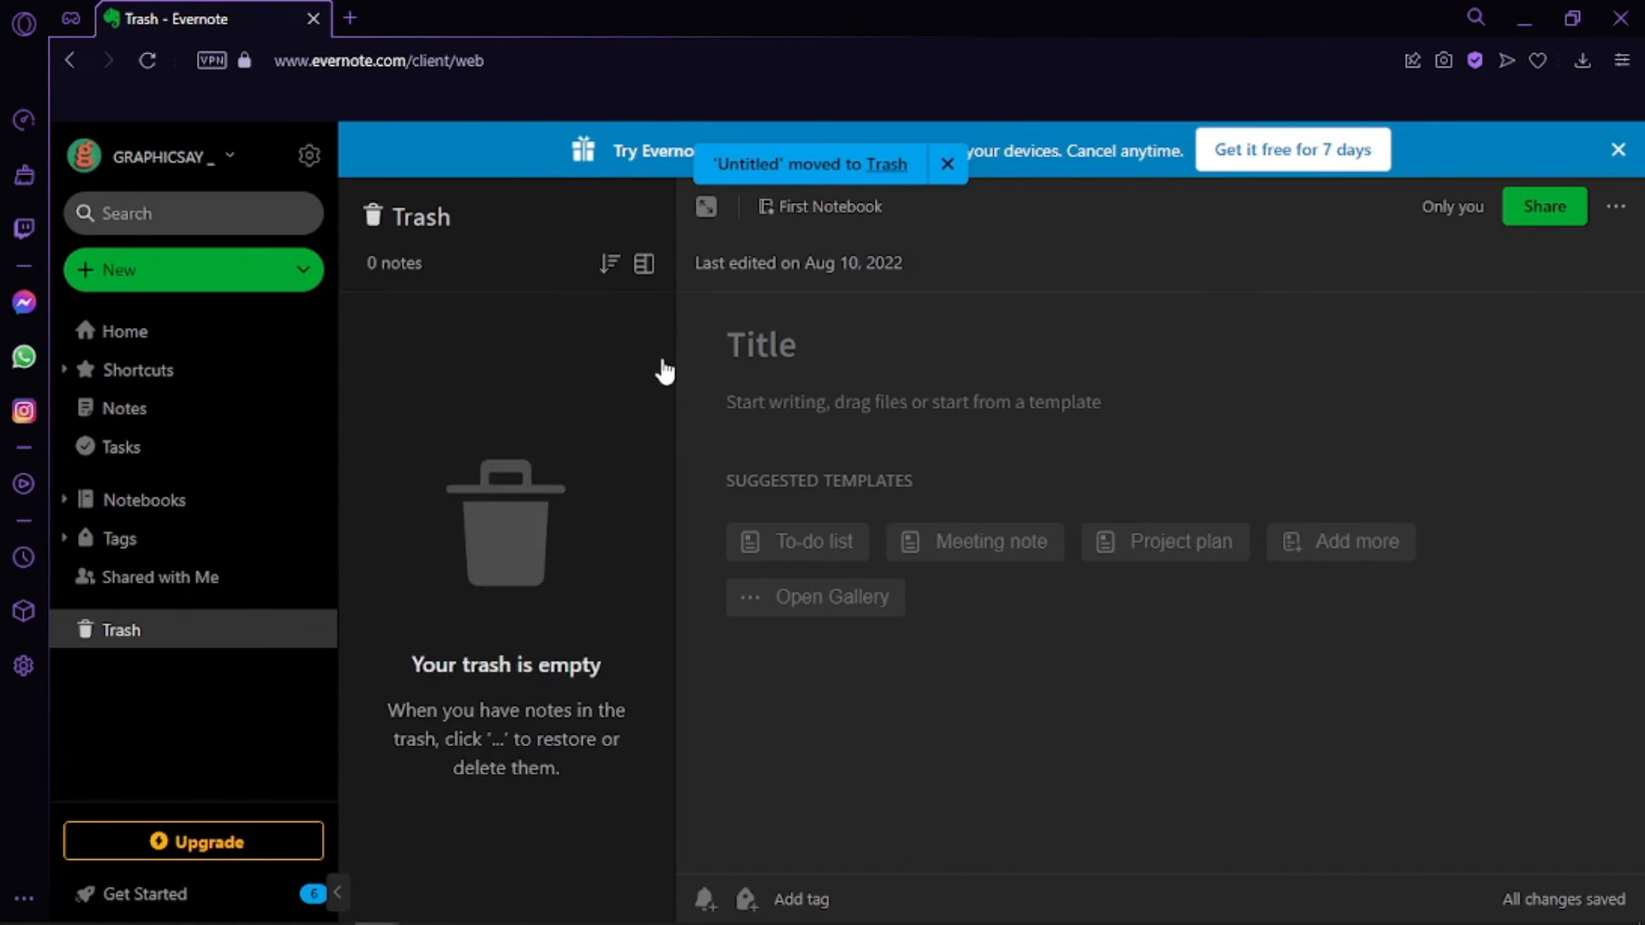
pyautogui.click(1613, 210)
pyautogui.click(1251, 466)
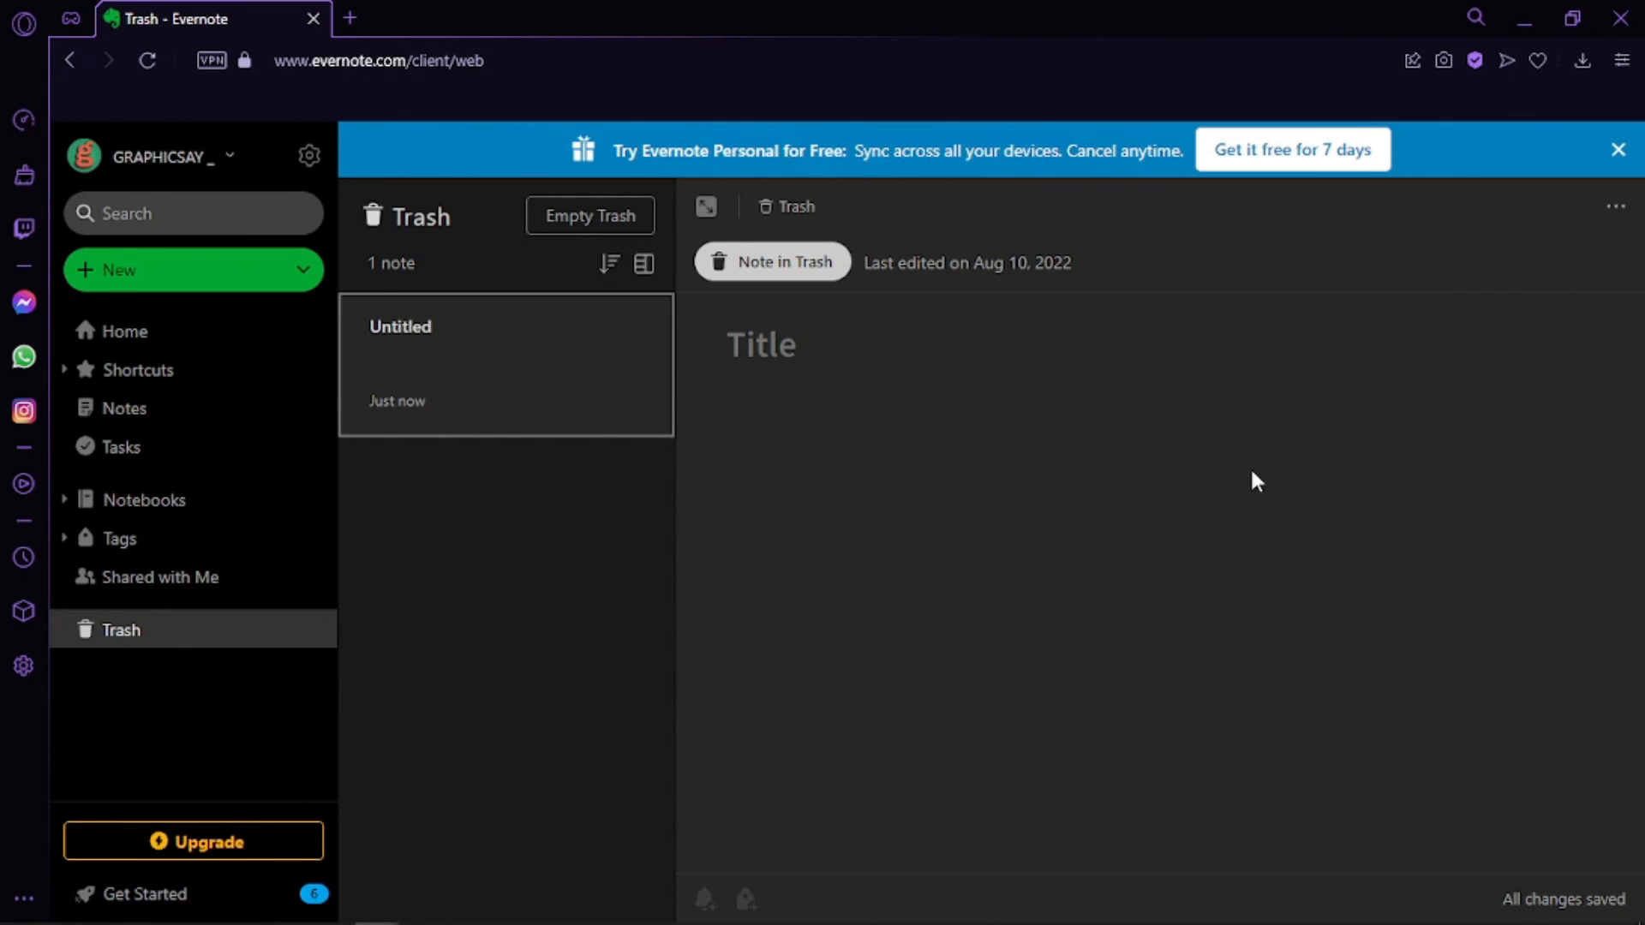
pyautogui.click(163, 340)
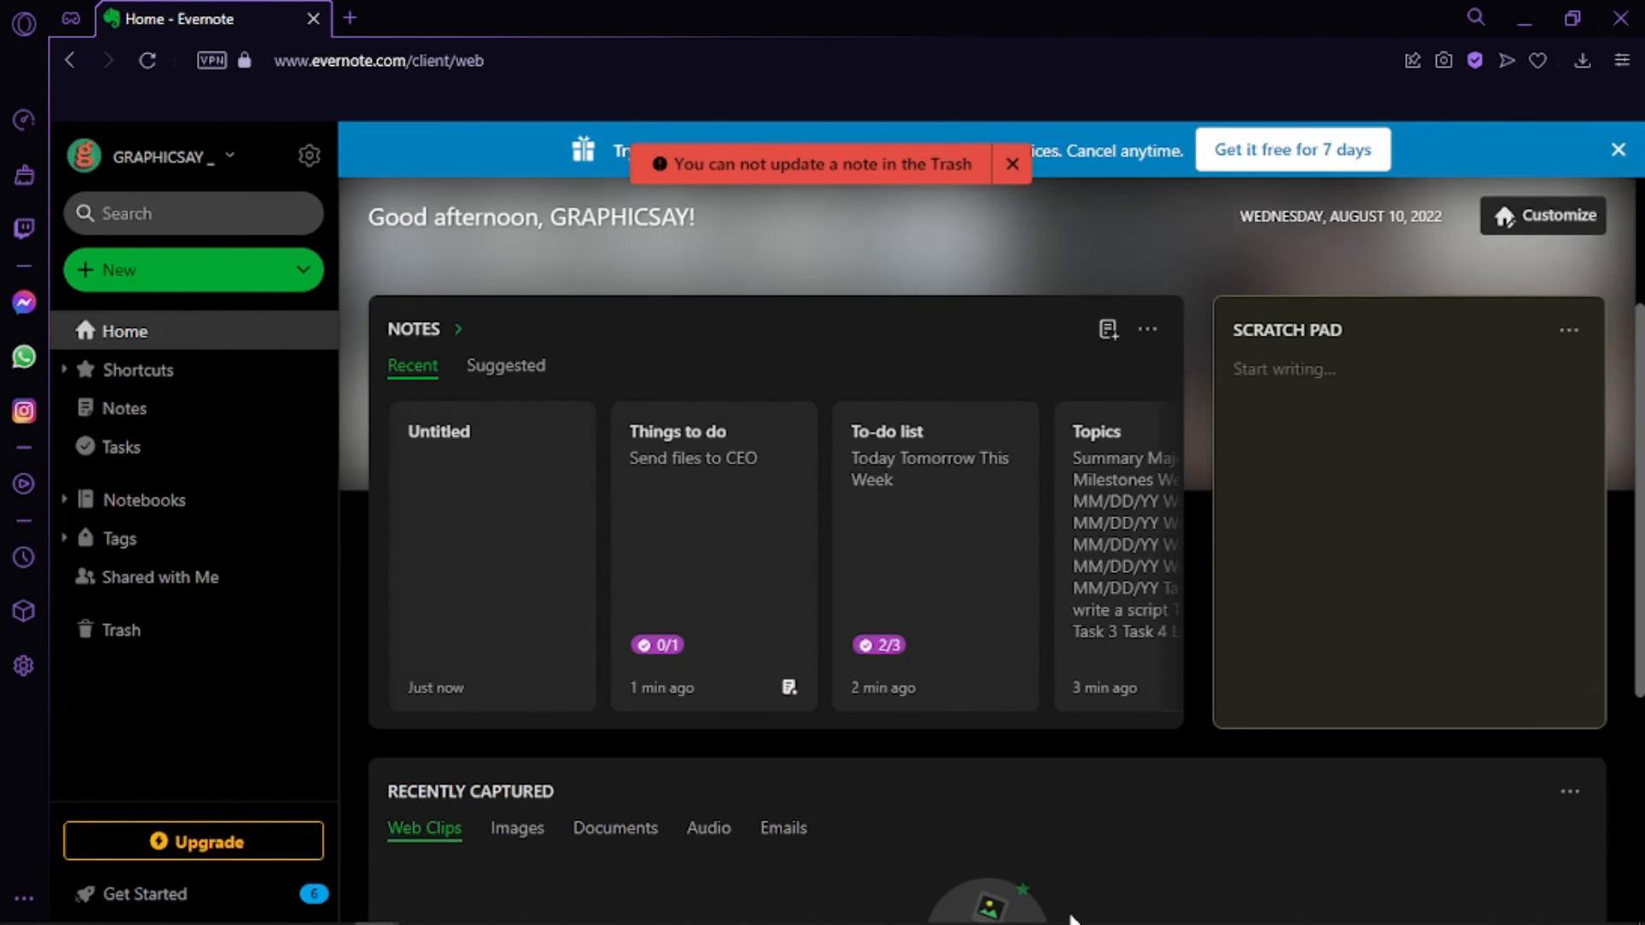